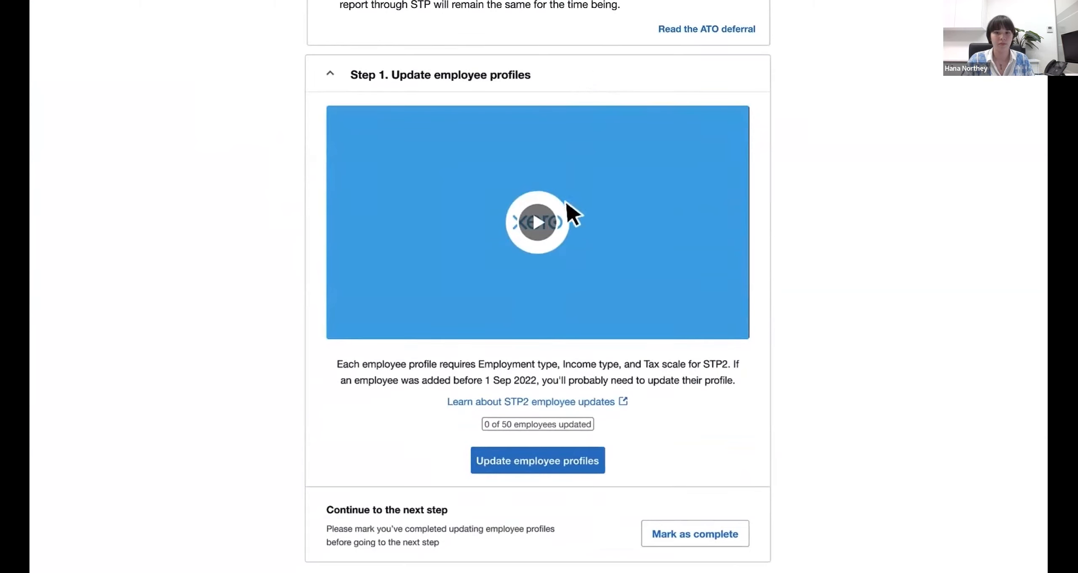
# - Open the employee list from the Update employee profiles task and start the STP2 update for the first listed employee
pyautogui.click(536, 460)
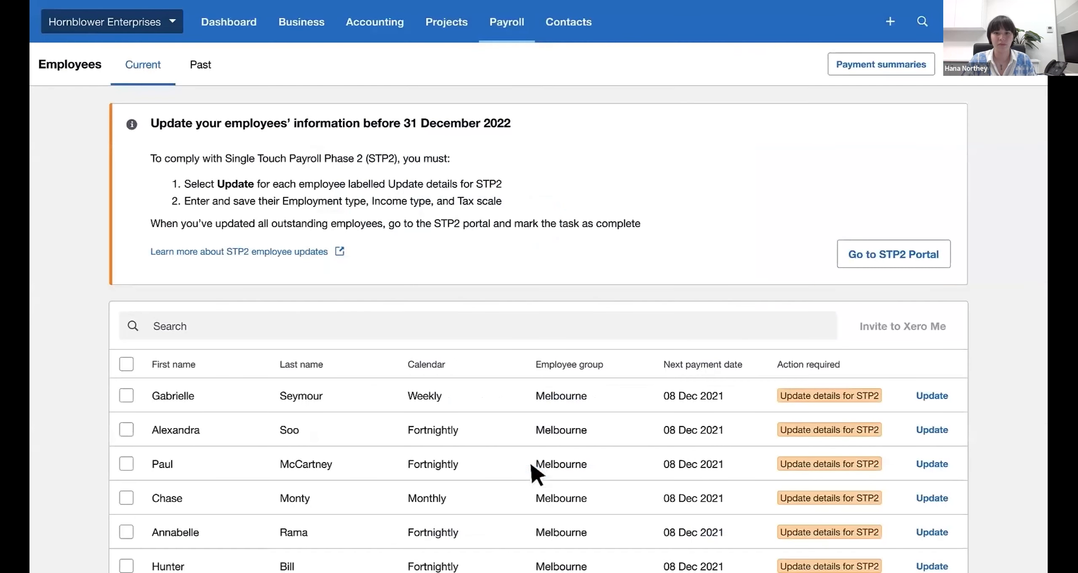
pyautogui.scroll(-1, 535, 472)
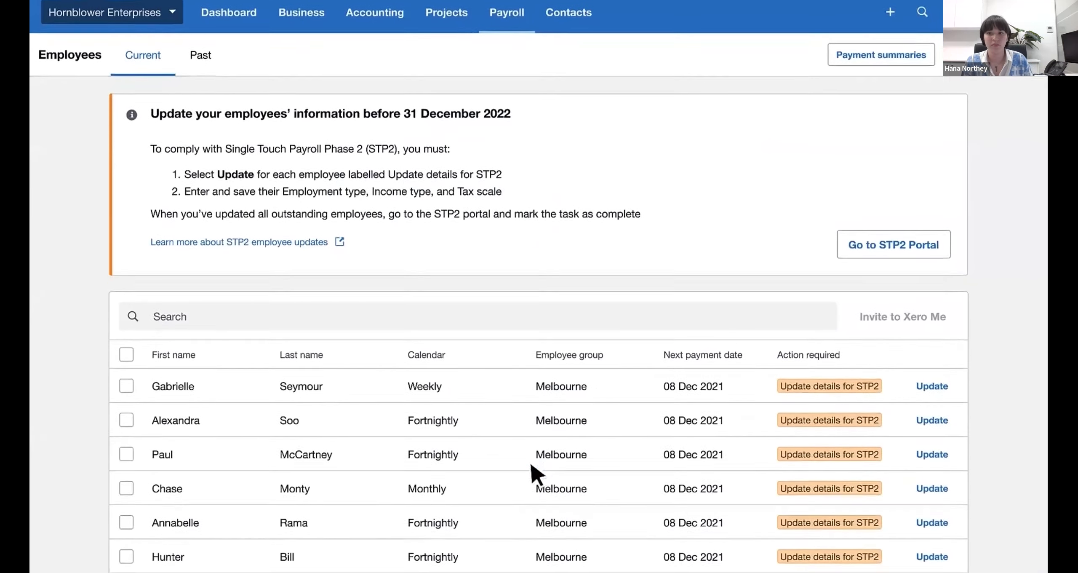
pyautogui.scroll(-1, 535, 472)
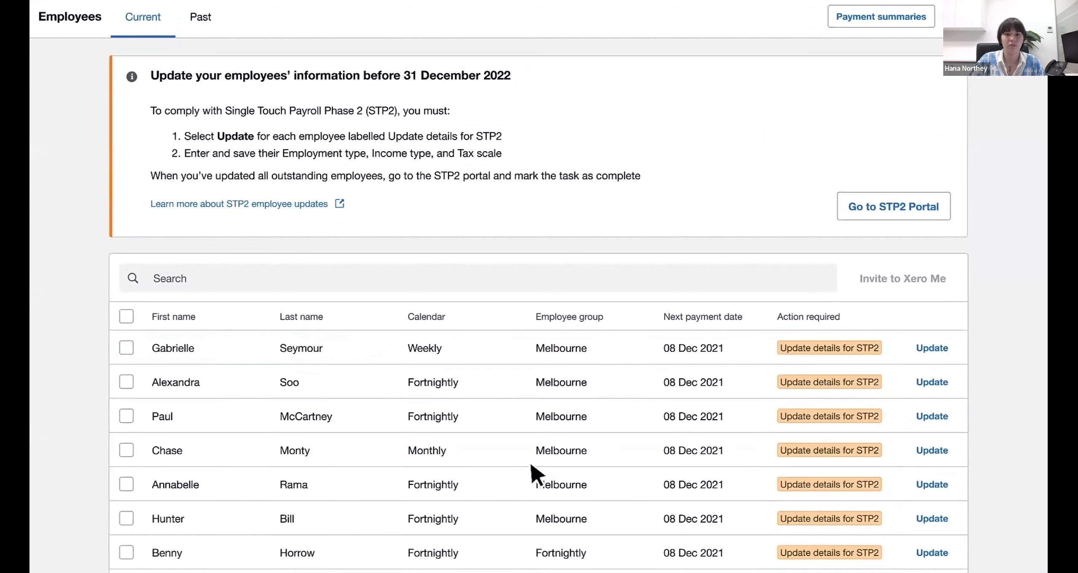
pyautogui.click(932, 347)
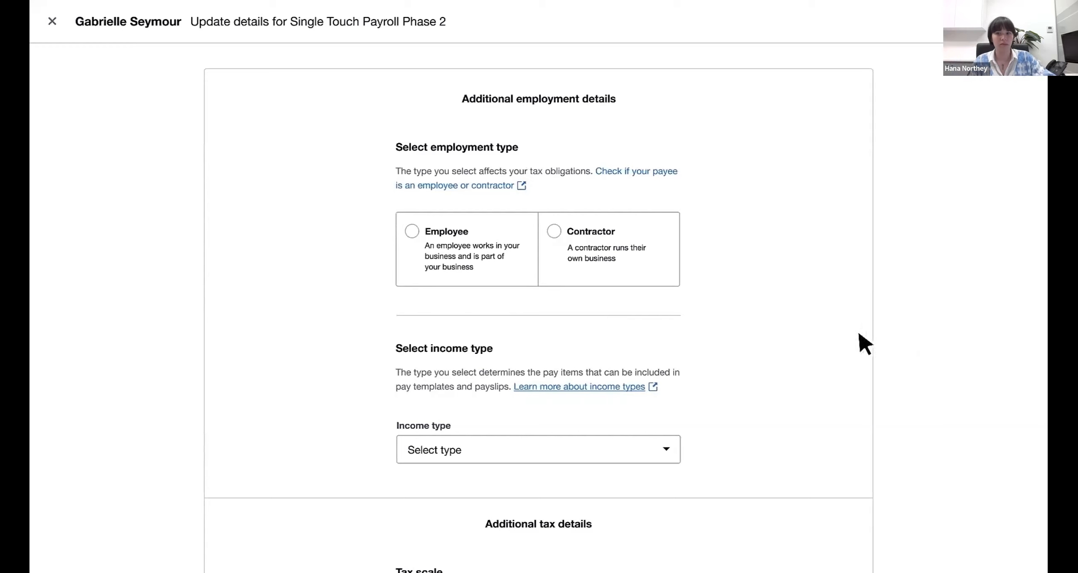
# - Set the first employee's employment type to Employee and income type to Salary and wages
pyautogui.click(412, 231)
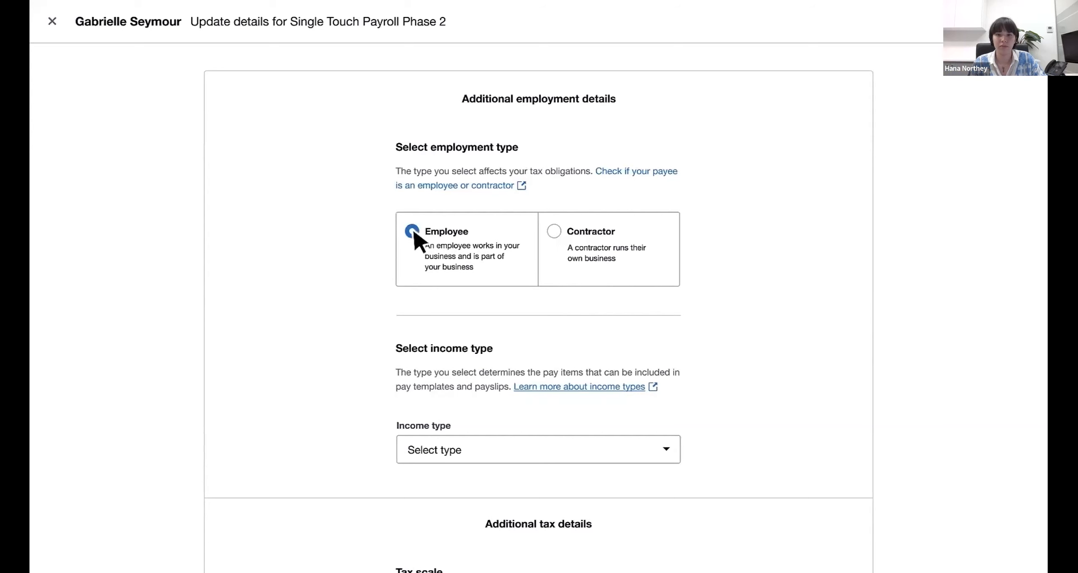
pyautogui.scroll(-2, 463, 273)
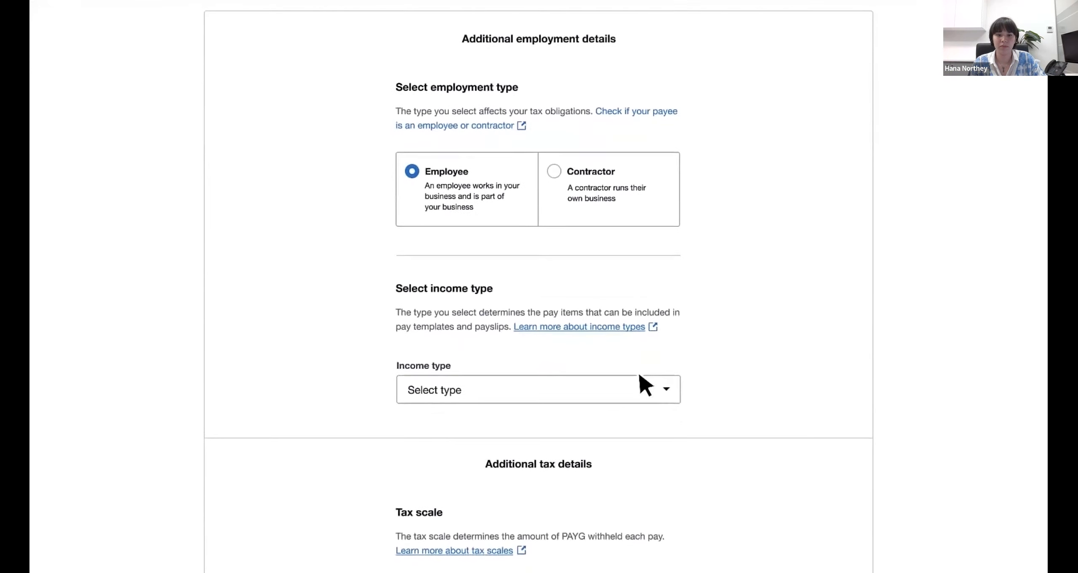
pyautogui.click(666, 391)
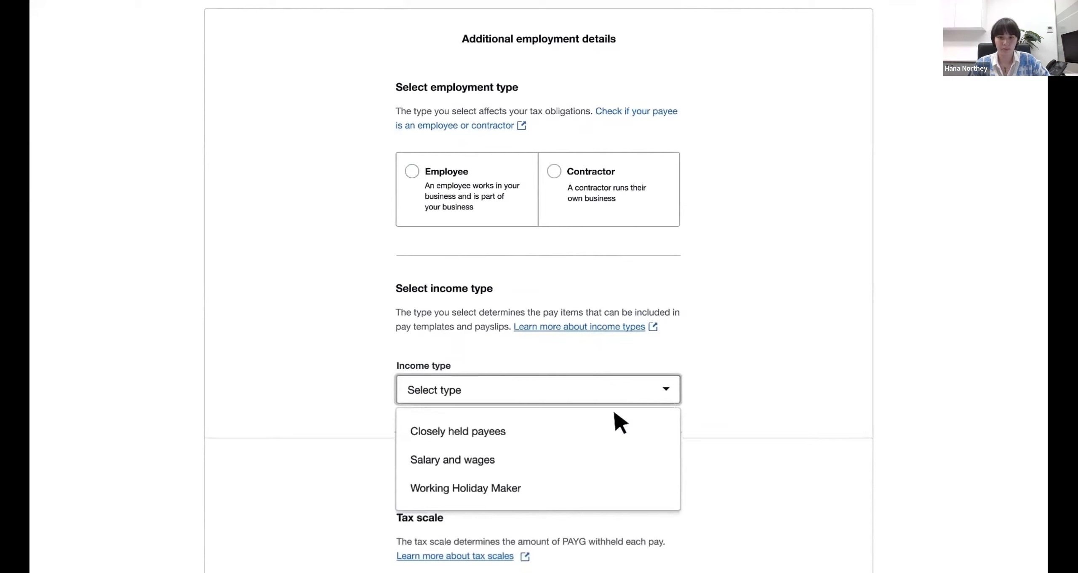
pyautogui.click(512, 453)
# - Set the first employee's tax scale type to Regular and save the STP2 details
pyautogui.scroll(-3, 512, 454)
pyautogui.scroll(-3, 512, 451)
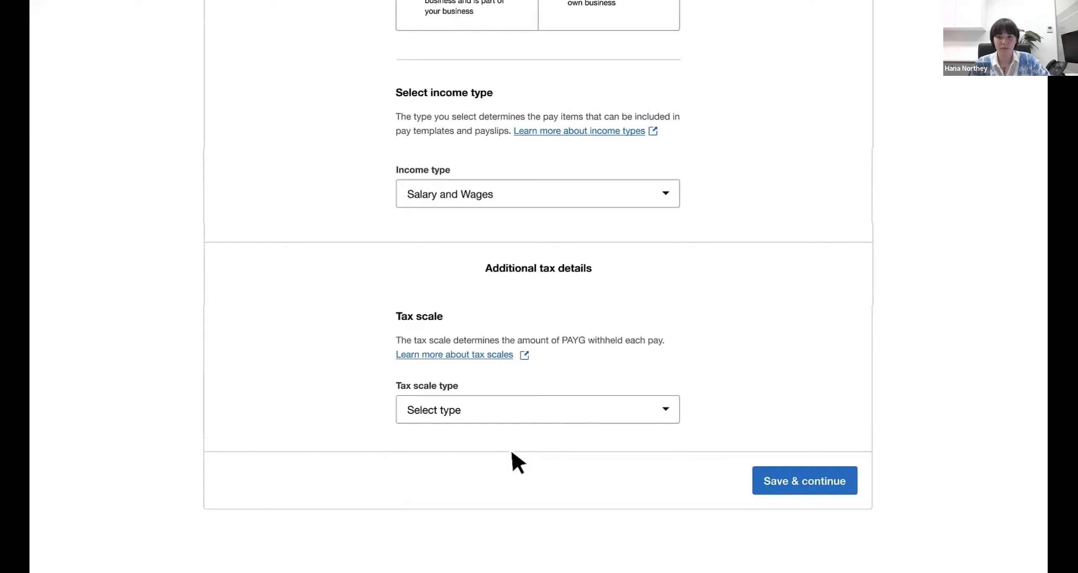
pyautogui.click(665, 410)
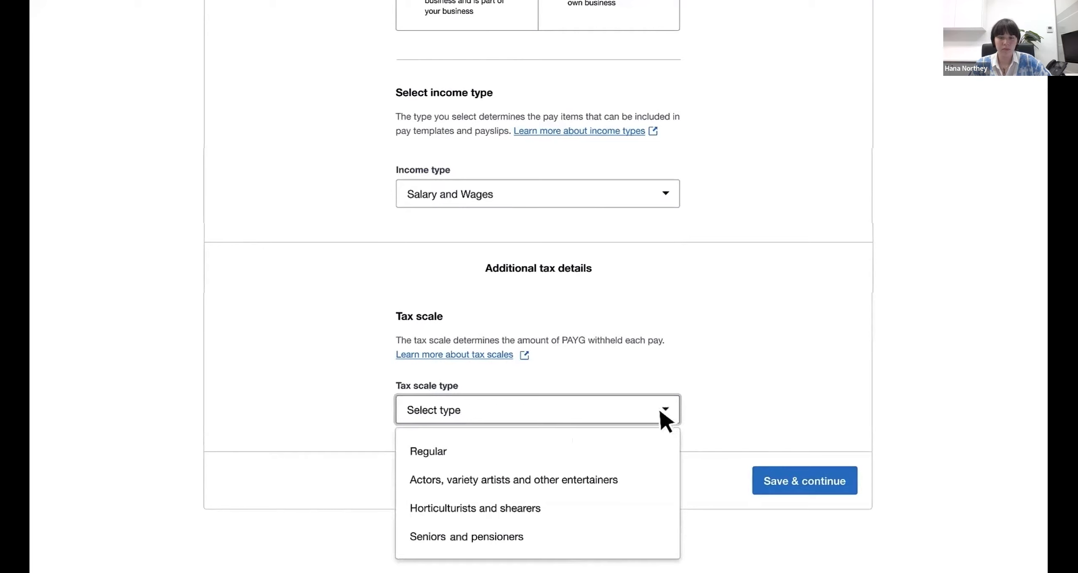
pyautogui.click(466, 456)
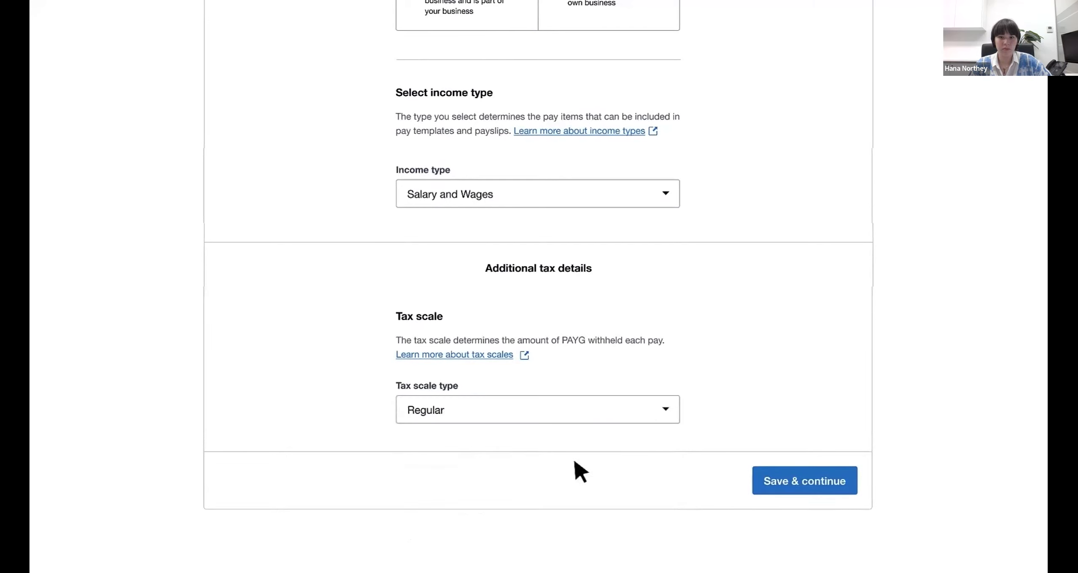
pyautogui.click(796, 480)
# - Invite the updated employee to Xero Me at their listed e-mail address and return to the employee list
pyautogui.scroll(-2, 797, 480)
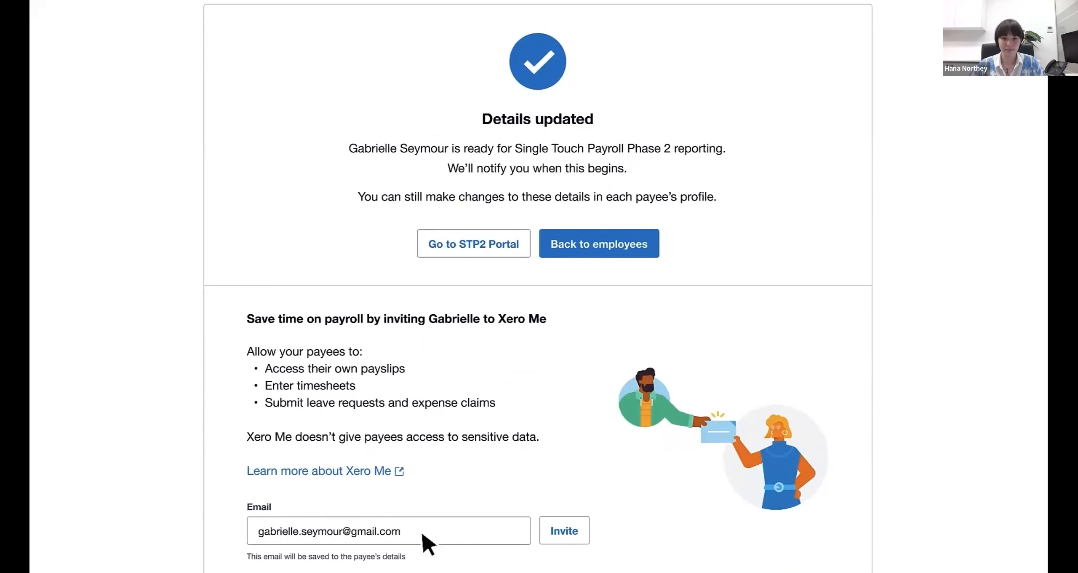
pyautogui.click(563, 532)
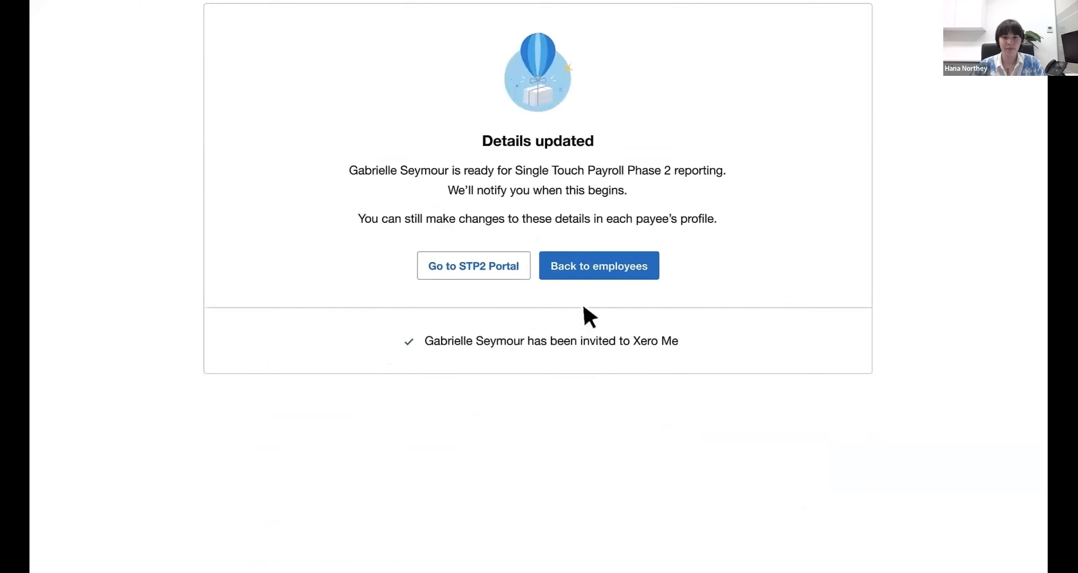
pyautogui.click(590, 272)
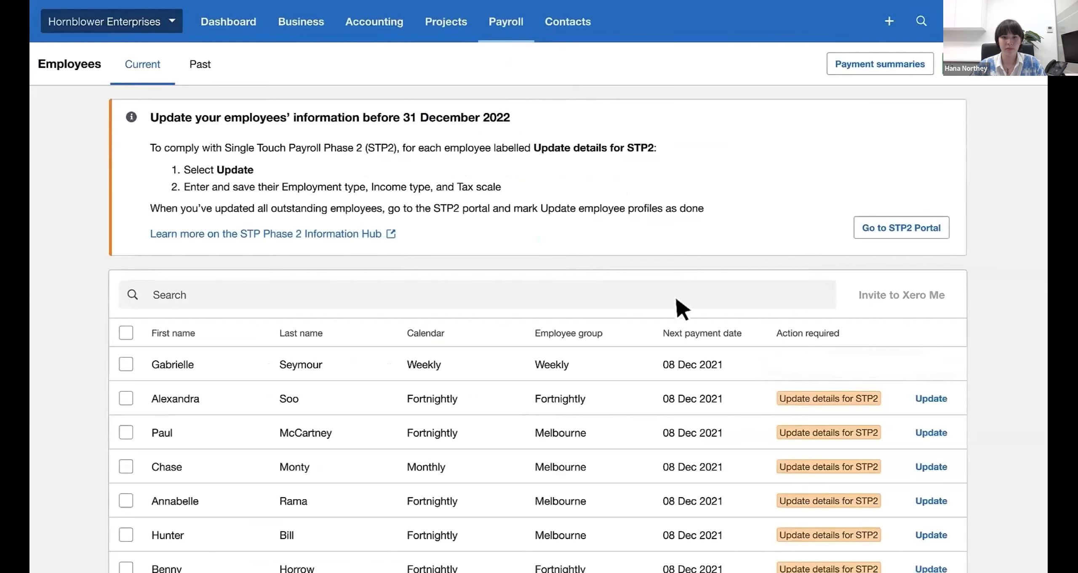
# - Start the STP2 update for the second listed employee, choosing Contractor as employment type and Non-employee as income type
pyautogui.click(932, 398)
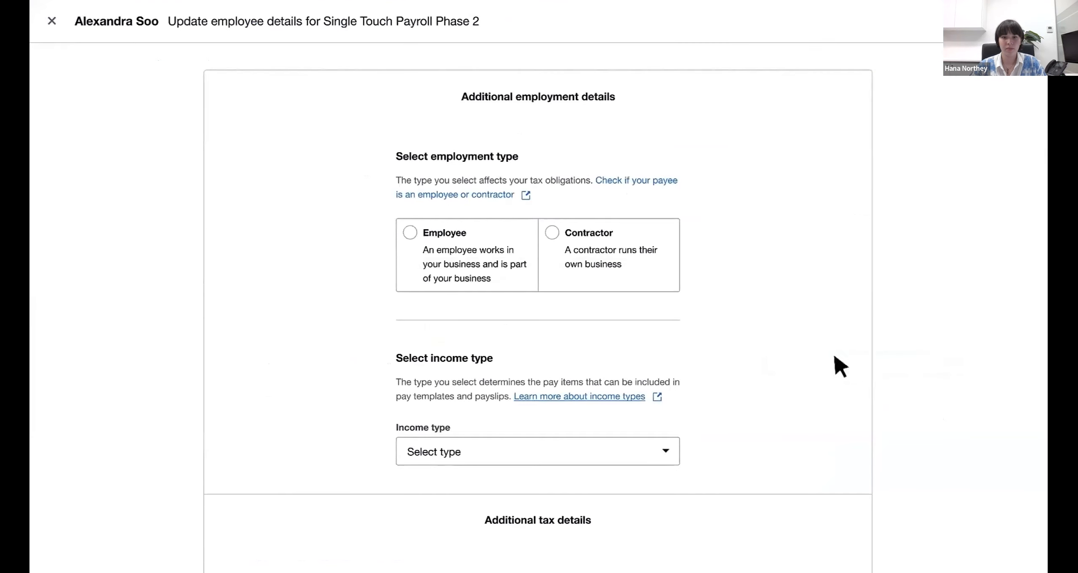
pyautogui.click(552, 232)
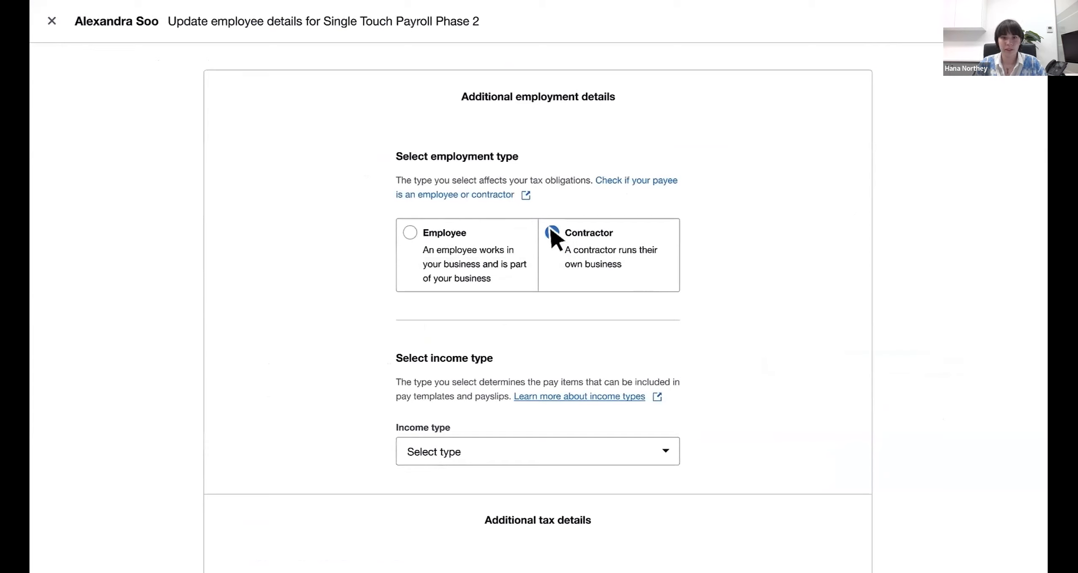
pyautogui.click(664, 451)
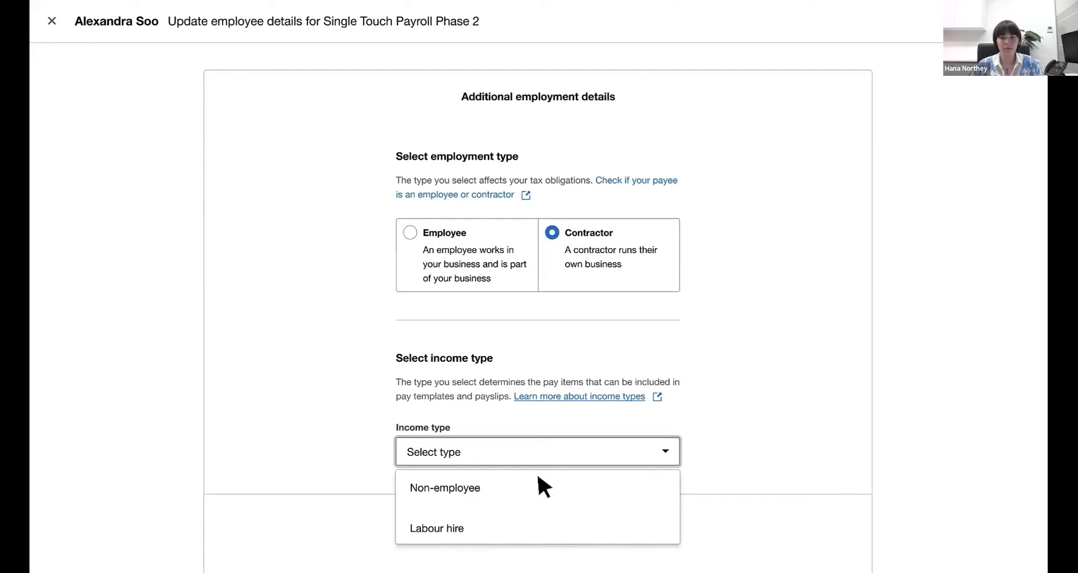
pyautogui.click(493, 484)
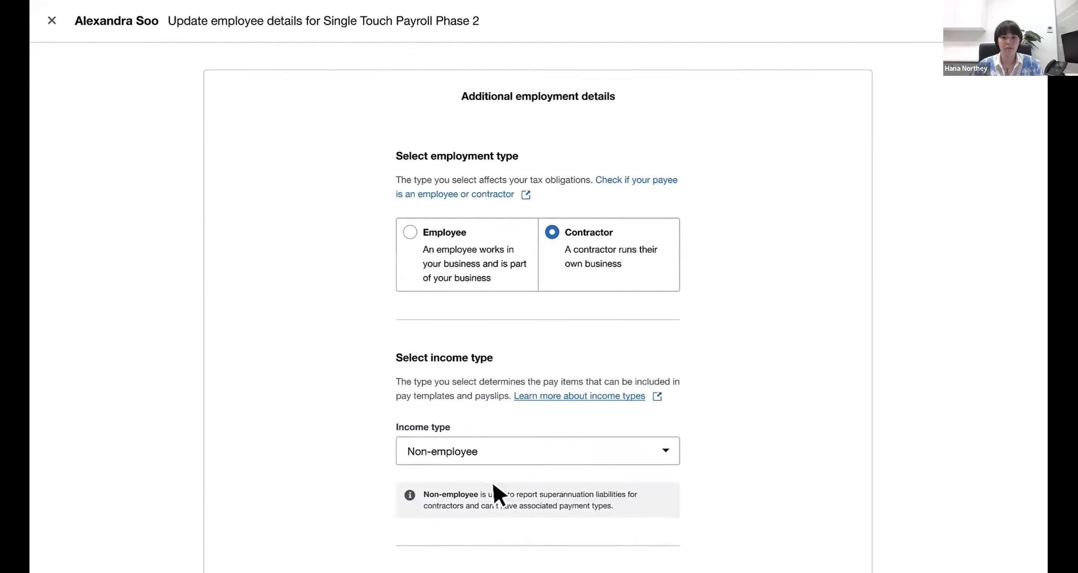
# - Enter the contractor's Australian Business Number and Tax File Number, then save the STP2 details
pyautogui.scroll(-5, 493, 484)
pyautogui.scroll(-4, 495, 489)
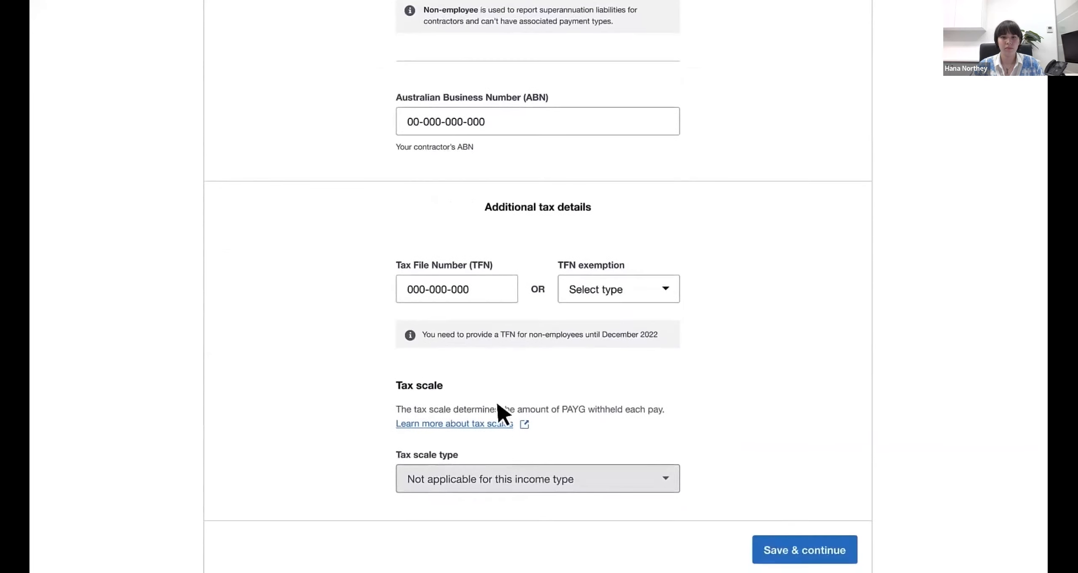
pyautogui.click(511, 122)
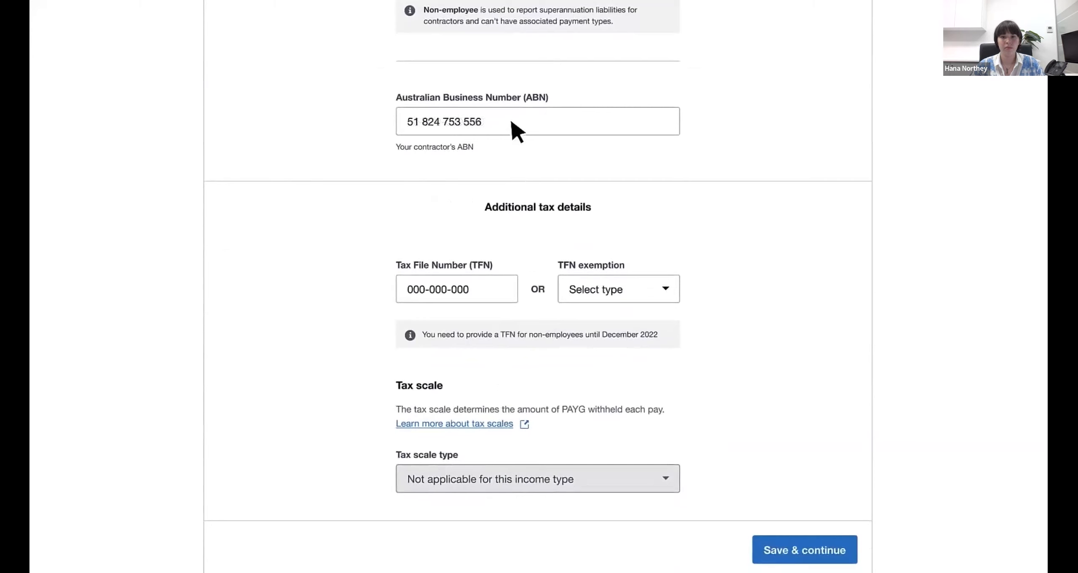
pyautogui.click(488, 289)
pyautogui.click(801, 551)
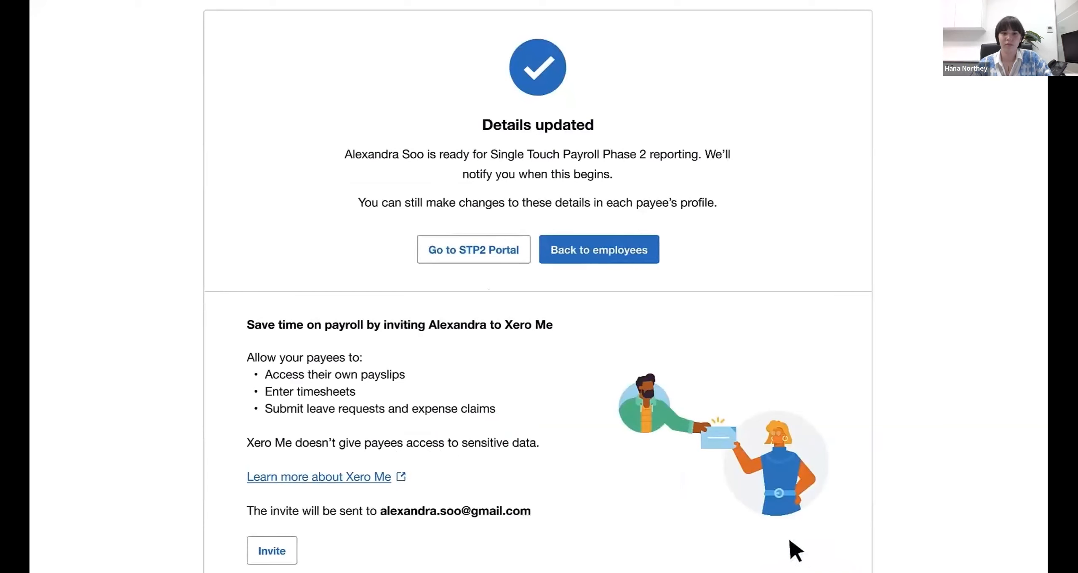
# - Return to the STP2 Portal, mark Step 1 Update employee profiles as complete and continue to the pay items step
pyautogui.click(475, 258)
pyautogui.scroll(-10, 512, 306)
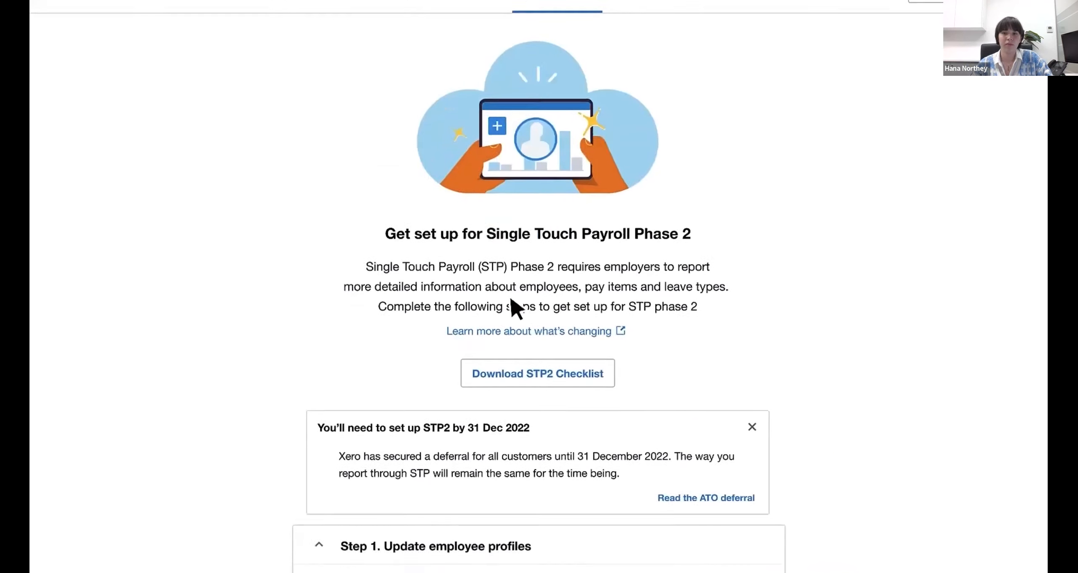
pyautogui.scroll(-3, 691, 505)
pyautogui.click(714, 535)
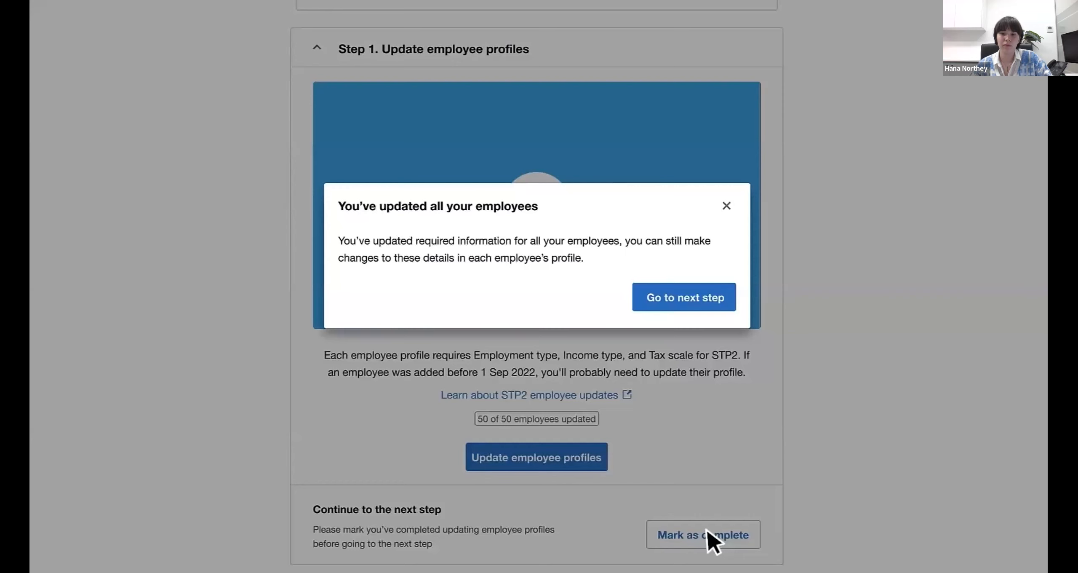
pyautogui.click(675, 294)
pyautogui.scroll(-3, 676, 308)
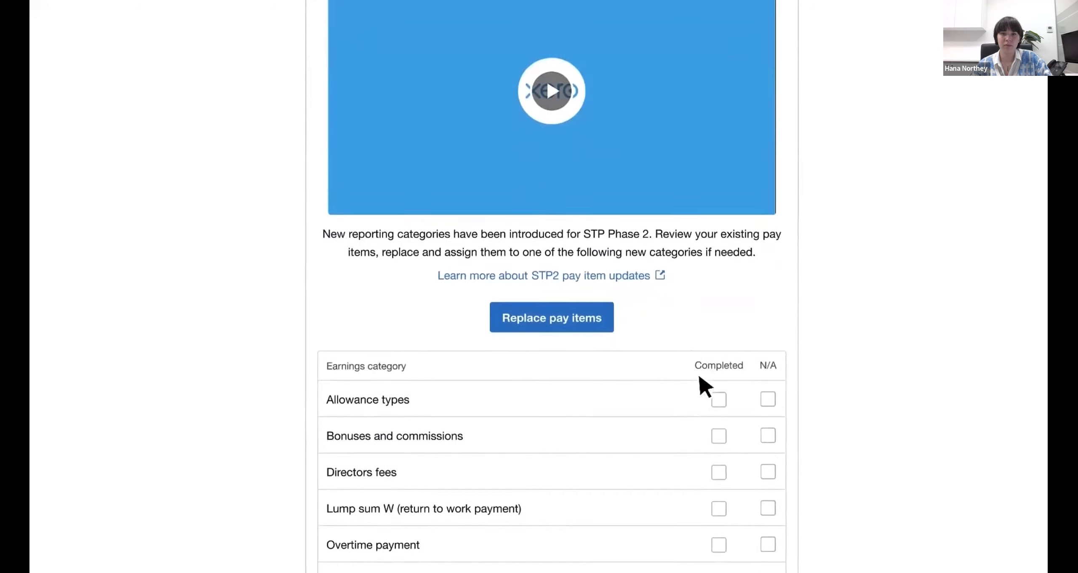
pyautogui.scroll(-6, 699, 372)
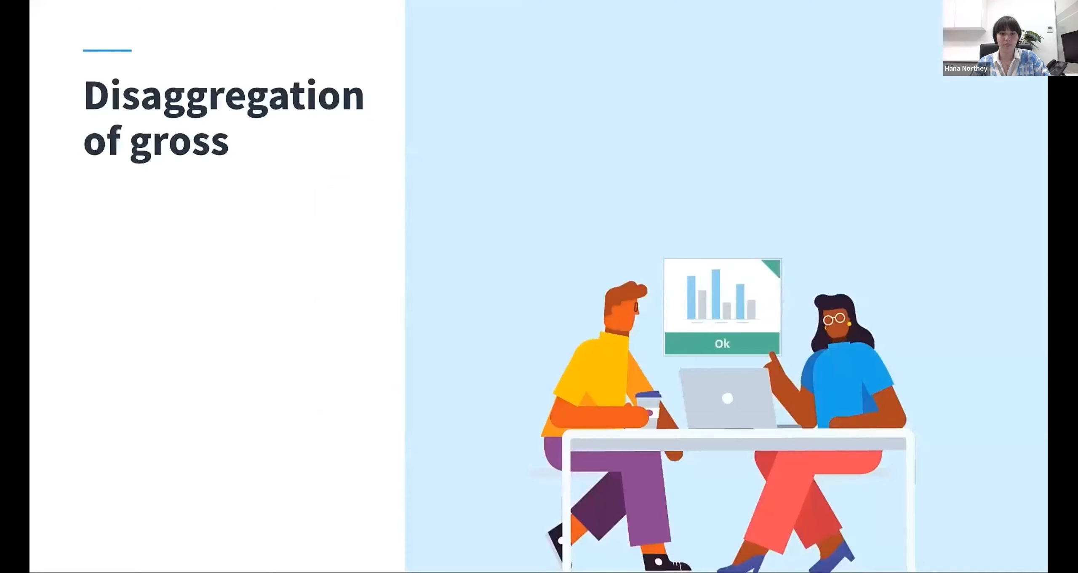
pyautogui.press('Right')
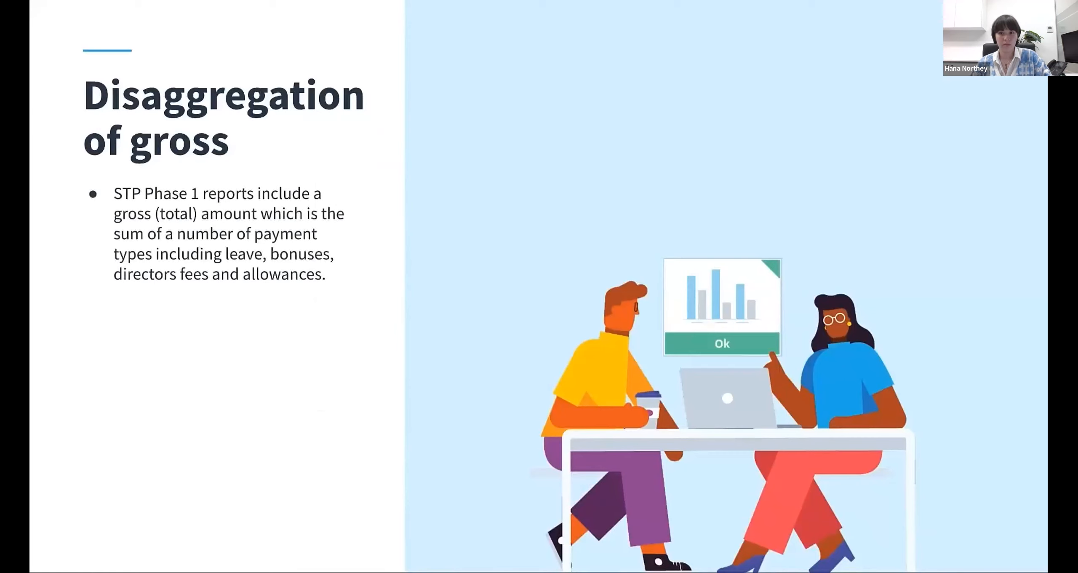
pyautogui.press('Right')
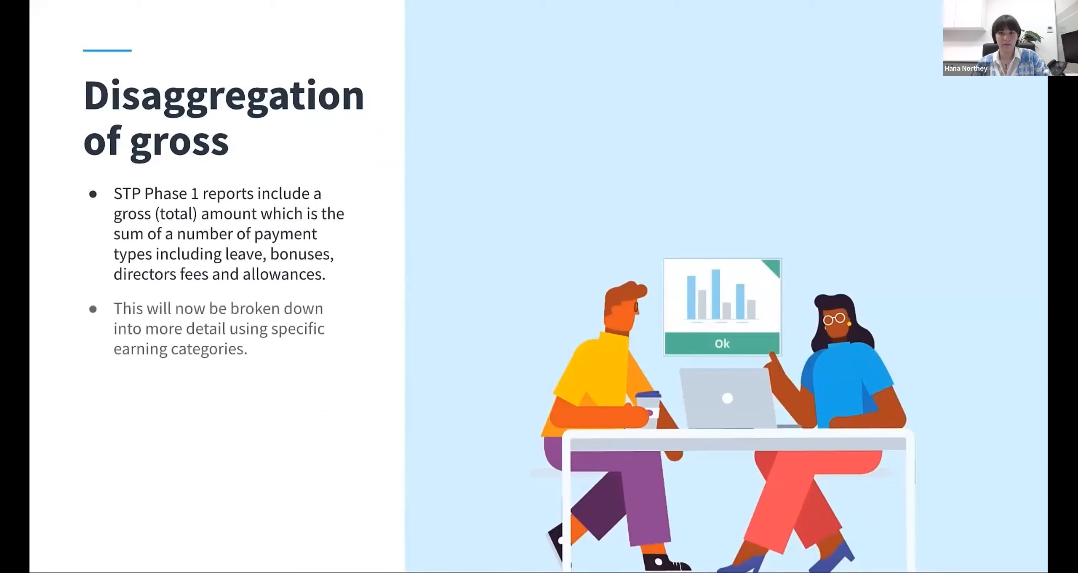
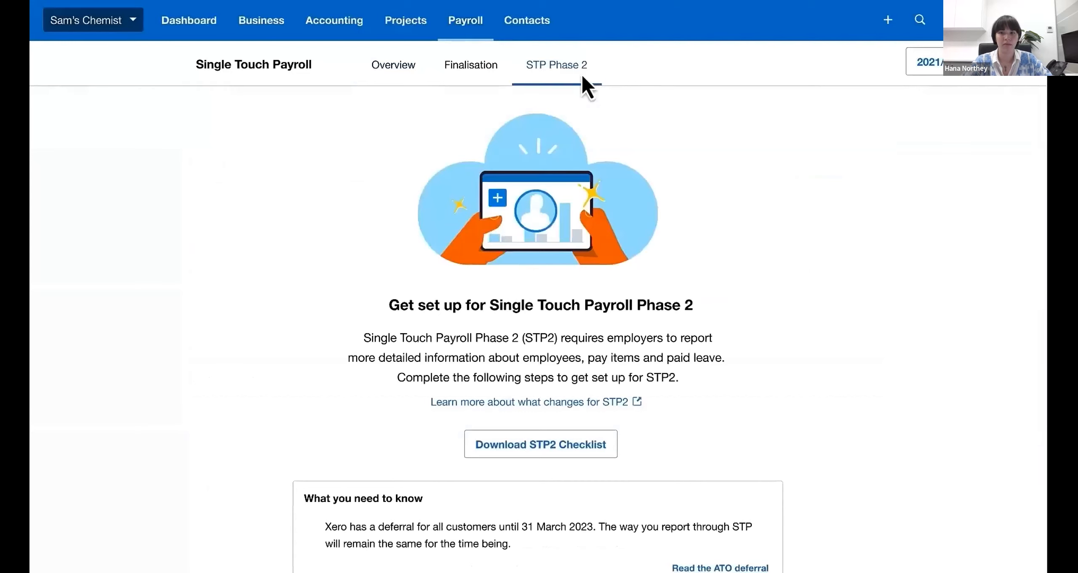
# - Open the payroll pay item settings from Step 2 Replace pay items of the STP Phase 2 setup
pyautogui.scroll(-3, 826, 209)
pyautogui.scroll(-10, 826, 209)
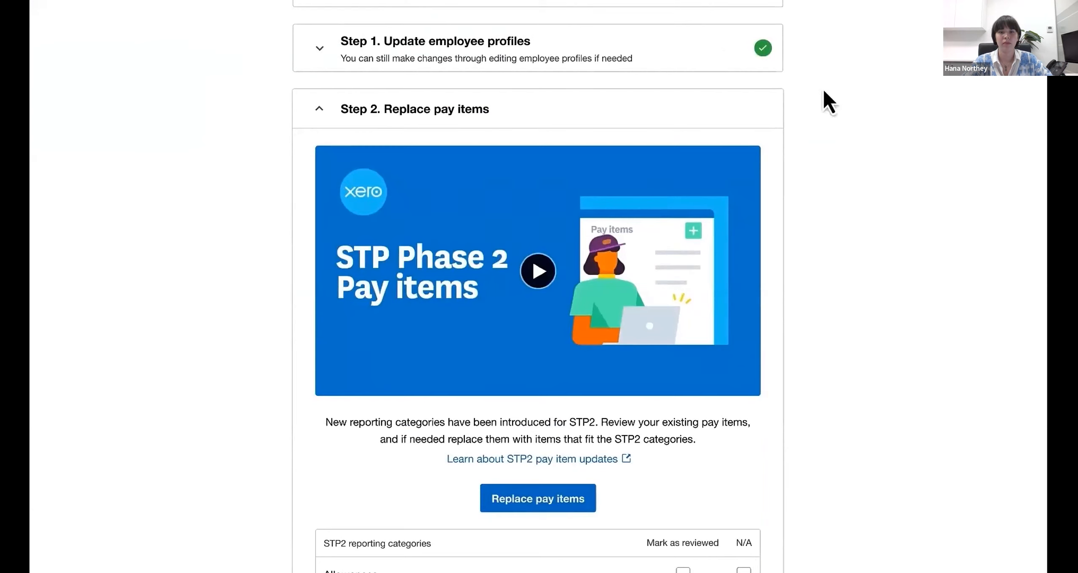
pyautogui.click(531, 501)
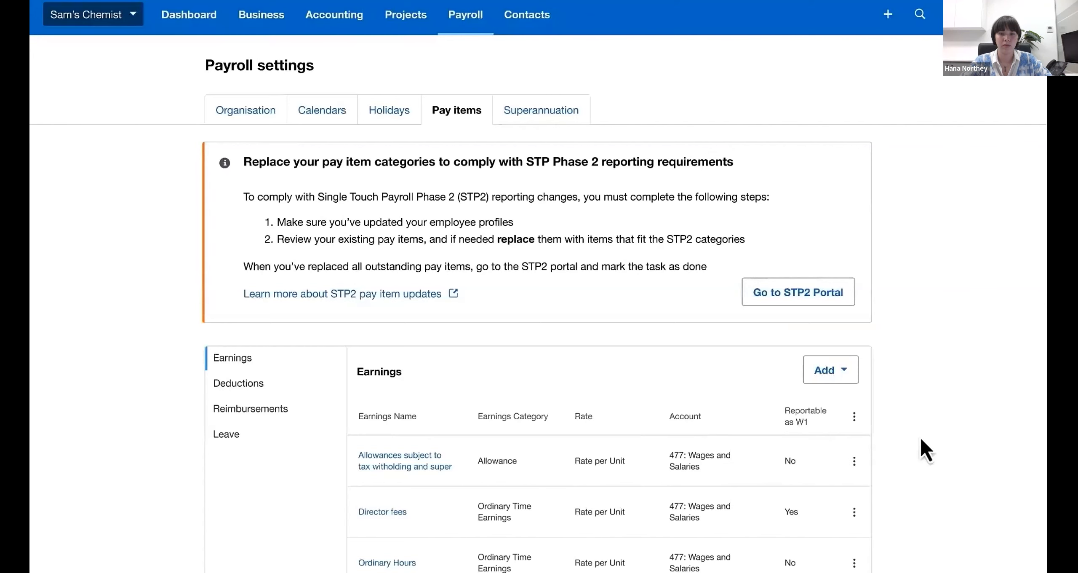
# - Start replacing the Quarterly Sales Bonus pay item, with Bonuses and commissions as its new reporting category
pyautogui.scroll(-5, 921, 440)
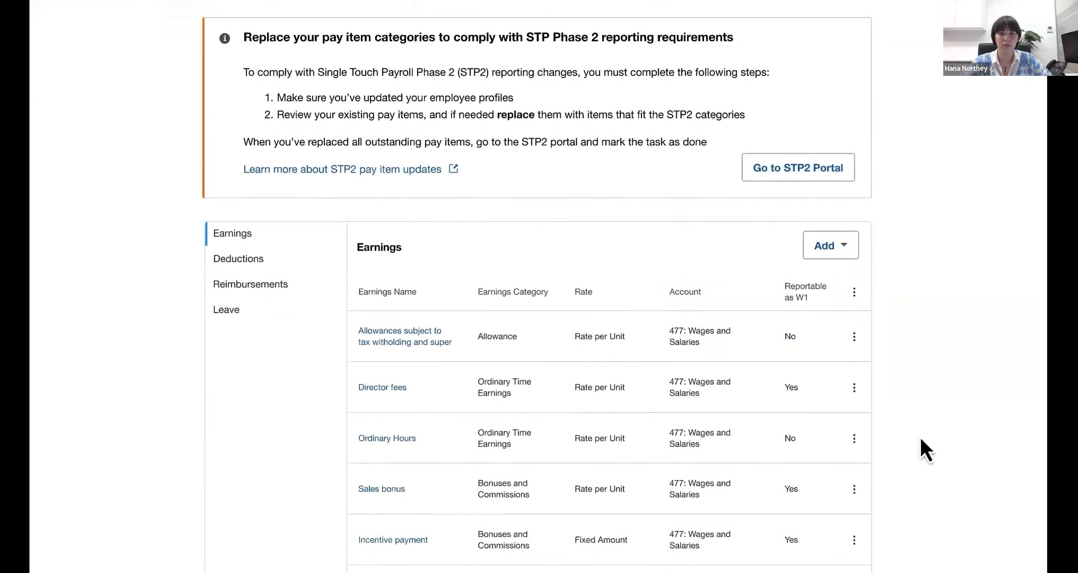
pyautogui.scroll(-3, 920, 437)
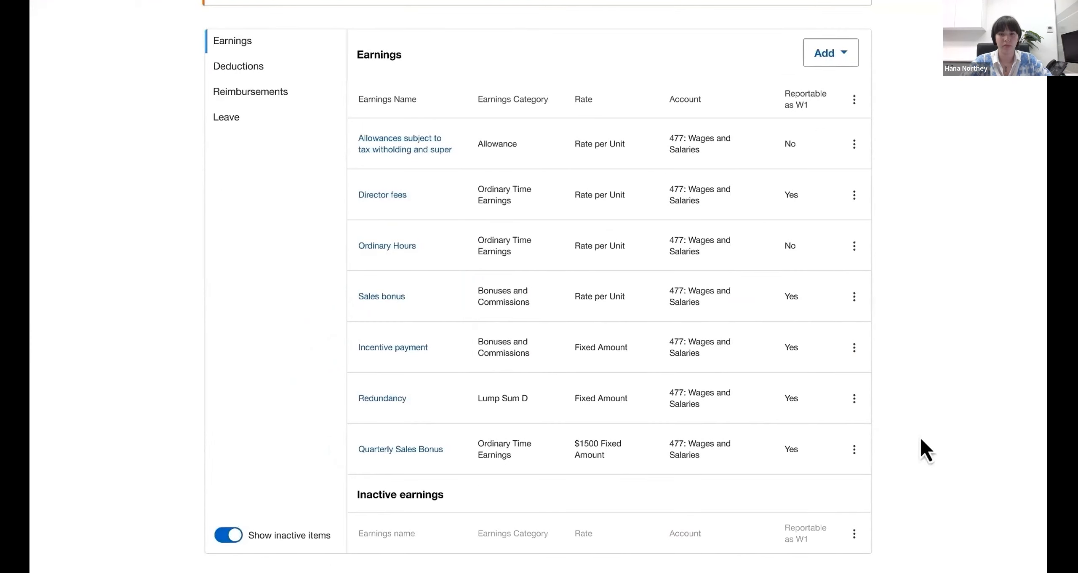
pyautogui.click(854, 448)
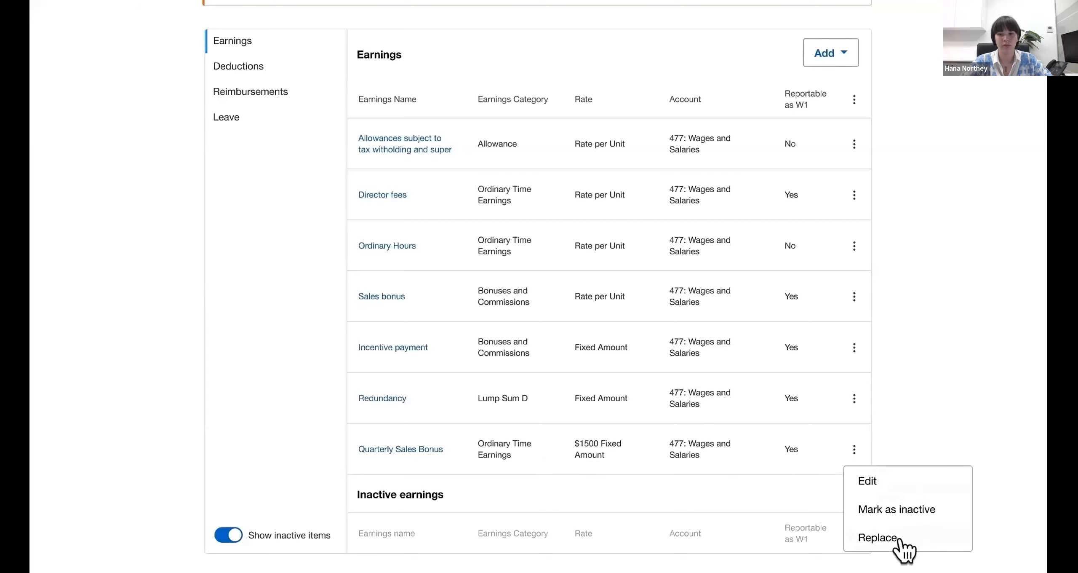
pyautogui.click(878, 537)
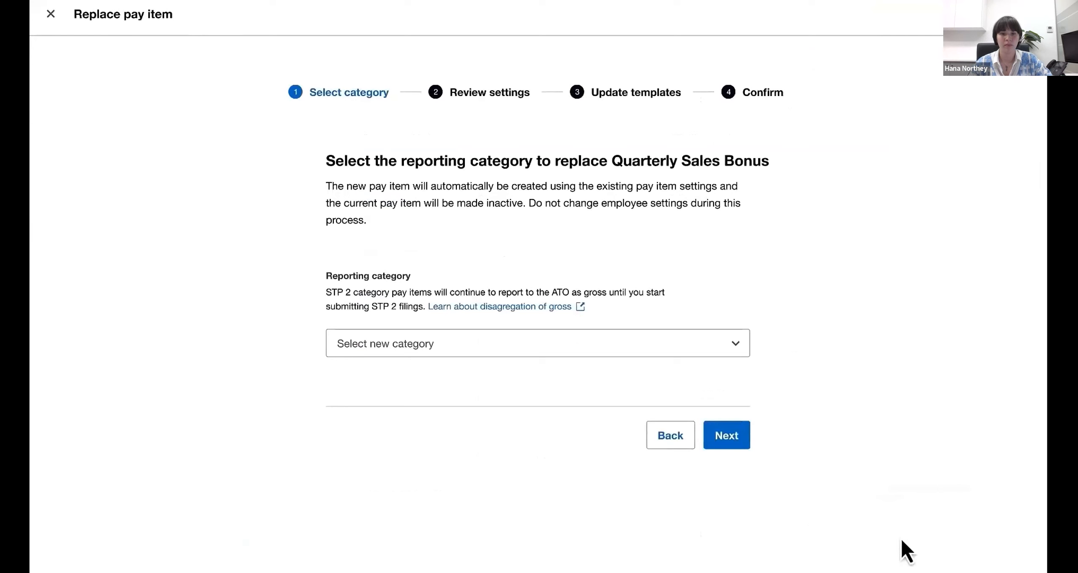
pyautogui.click(734, 343)
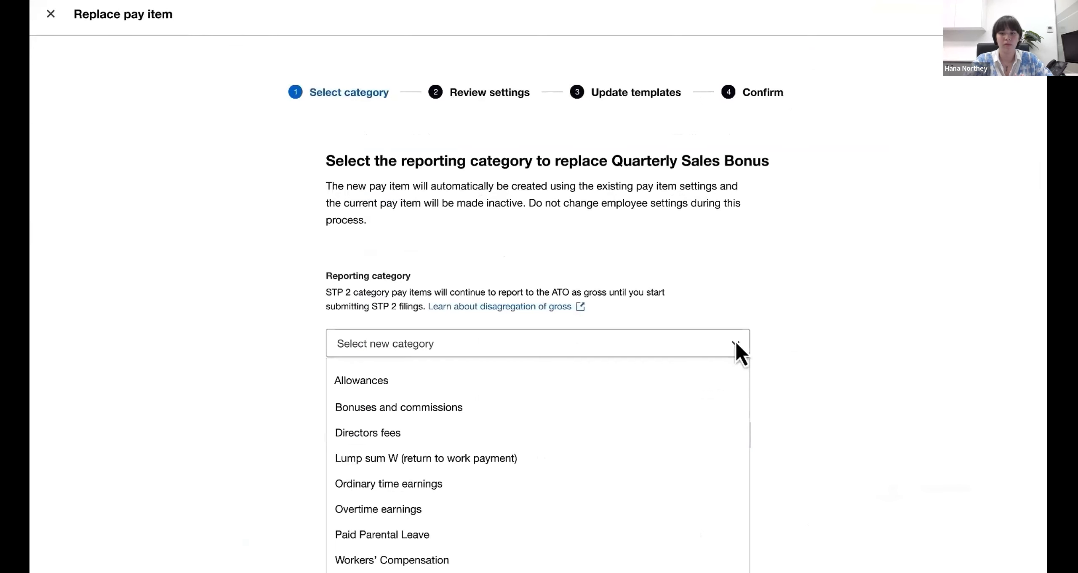
pyautogui.click(701, 415)
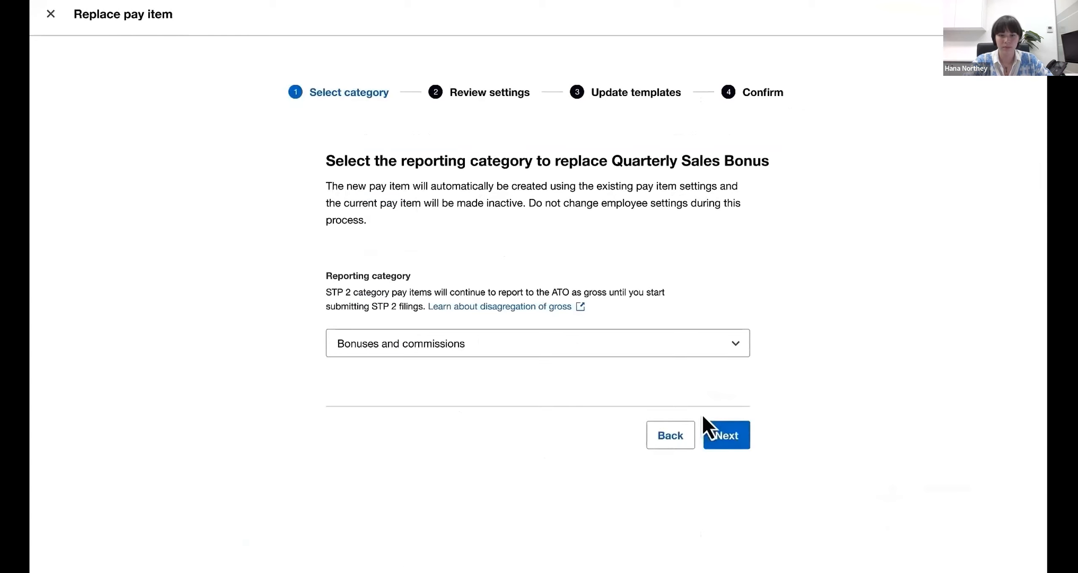
pyautogui.click(735, 438)
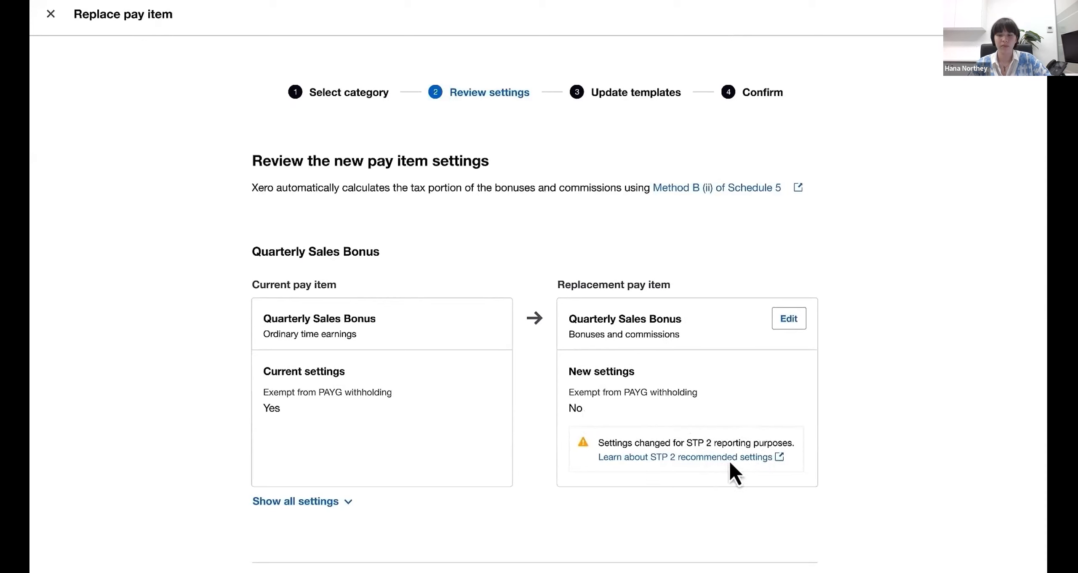
# - Accept the replacement bonus settings, keep all four employees' pay templates selected, confirm the updates and return to the pay item settings
pyautogui.scroll(-2, 730, 456)
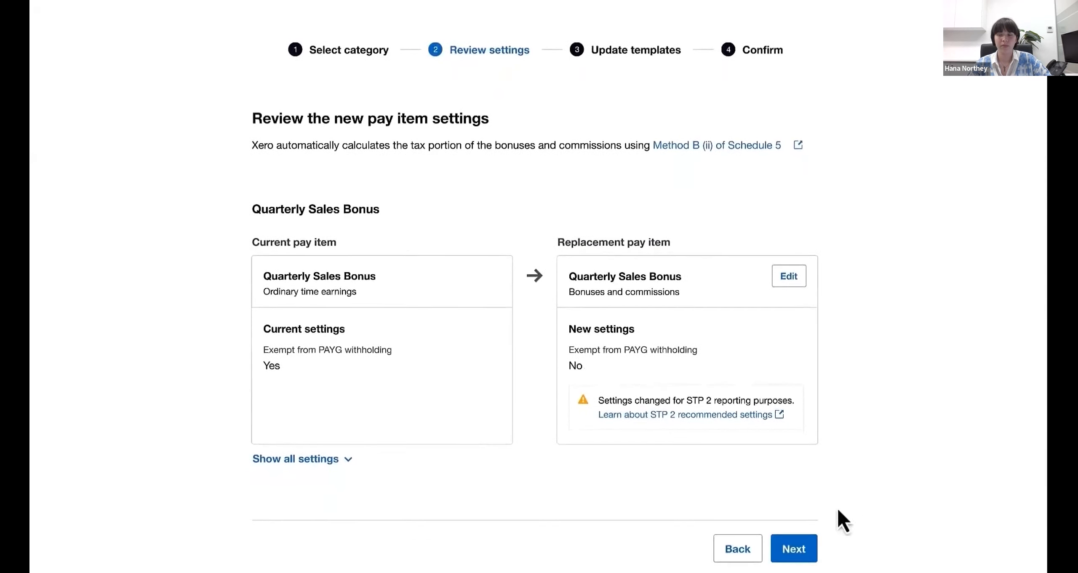
pyautogui.click(800, 551)
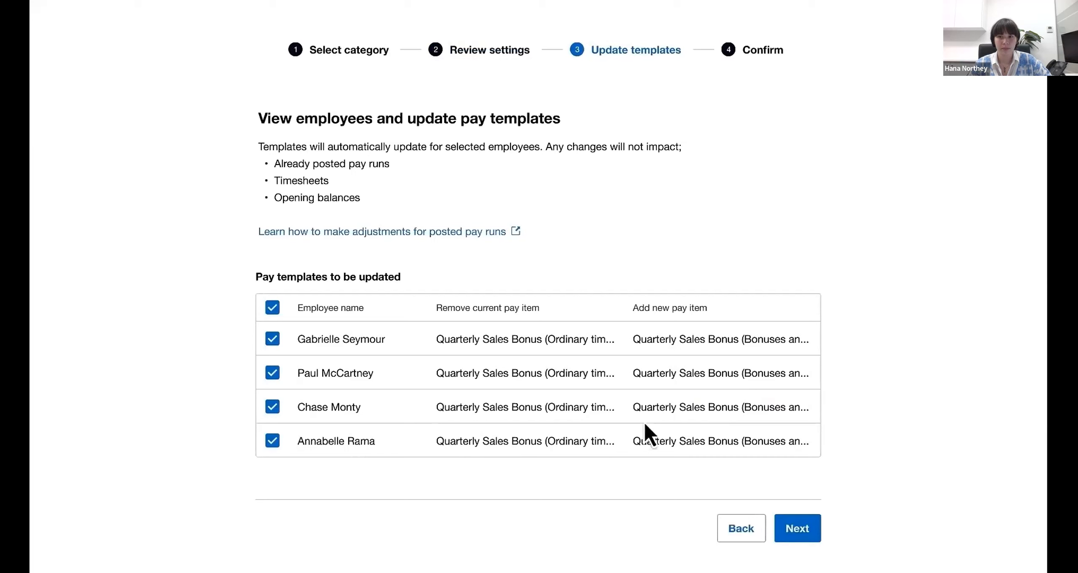
pyautogui.click(272, 339)
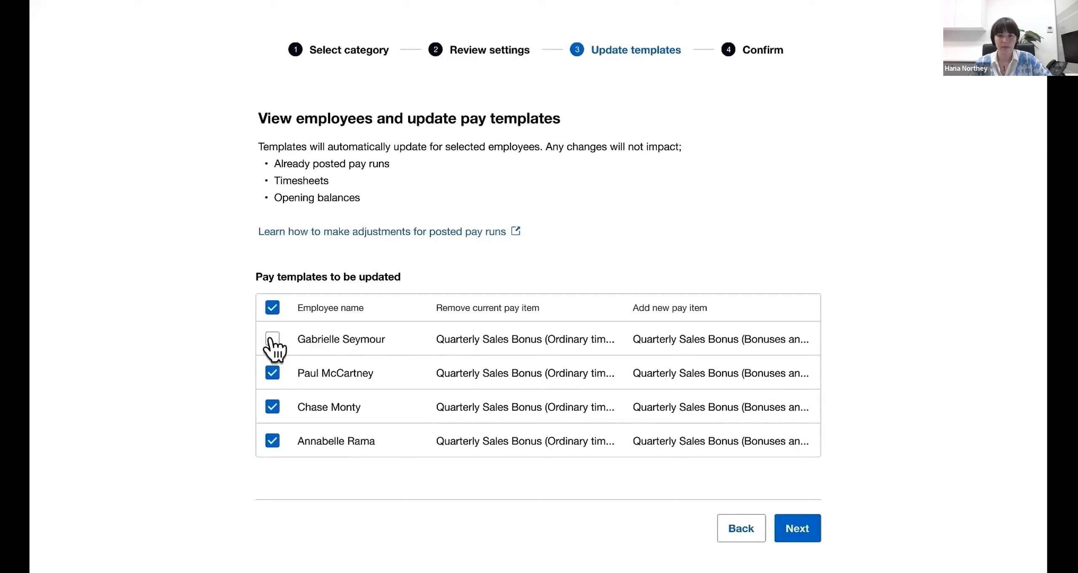
pyautogui.click(272, 338)
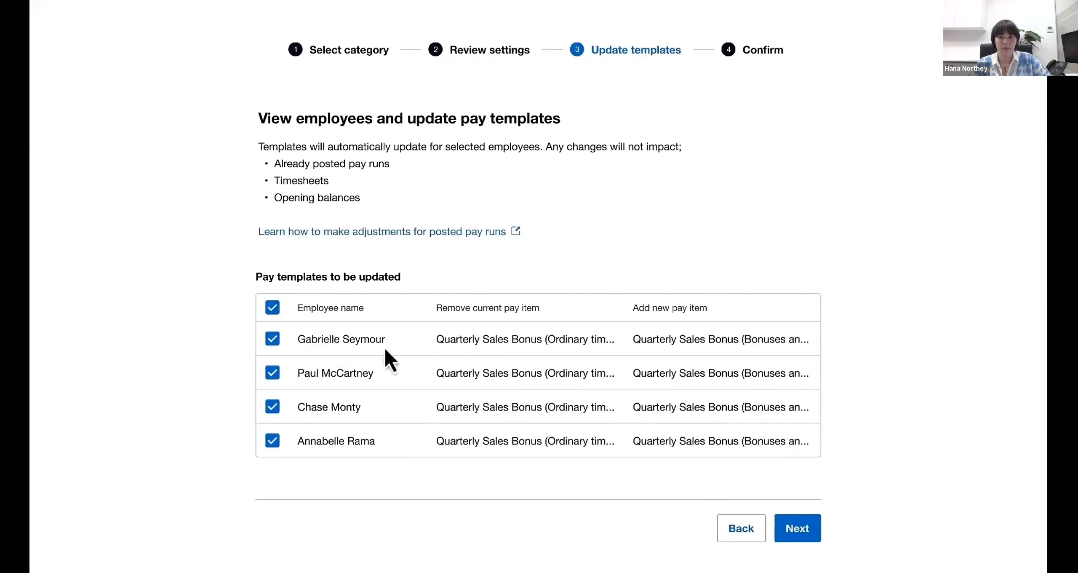
pyautogui.click(812, 537)
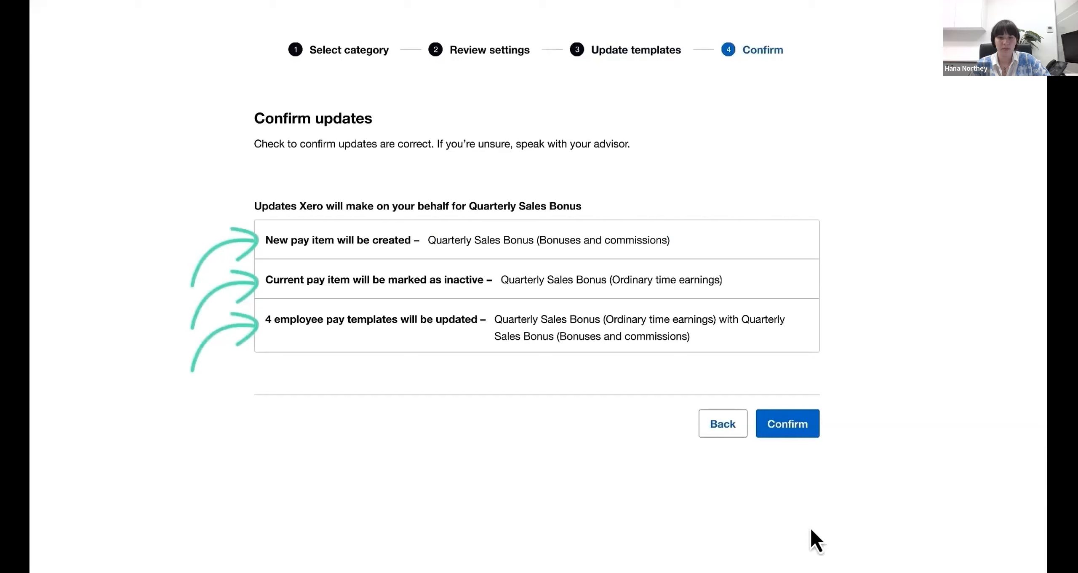
pyautogui.click(799, 436)
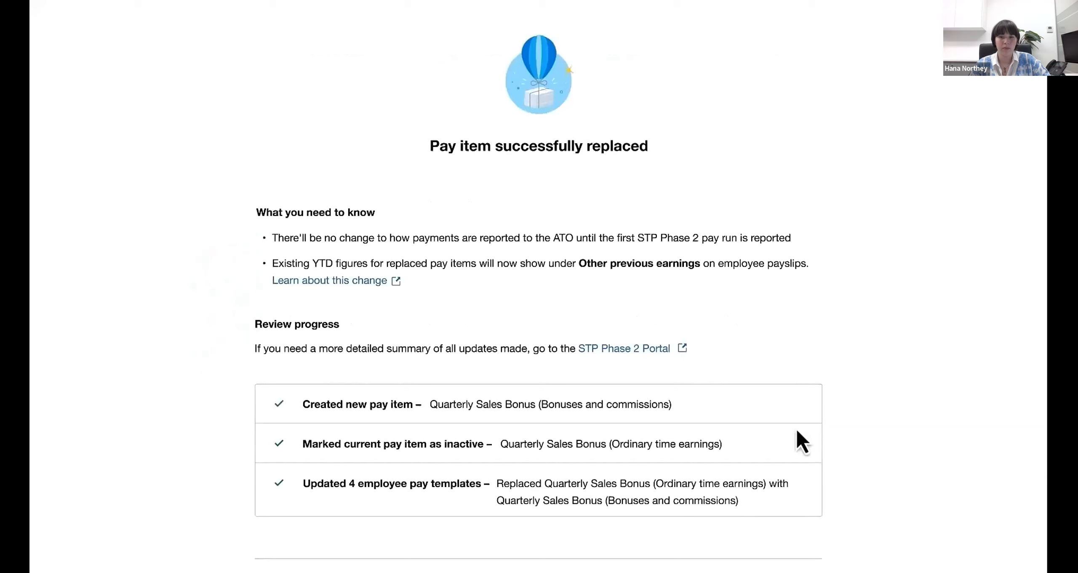
pyautogui.scroll(-3, 795, 426)
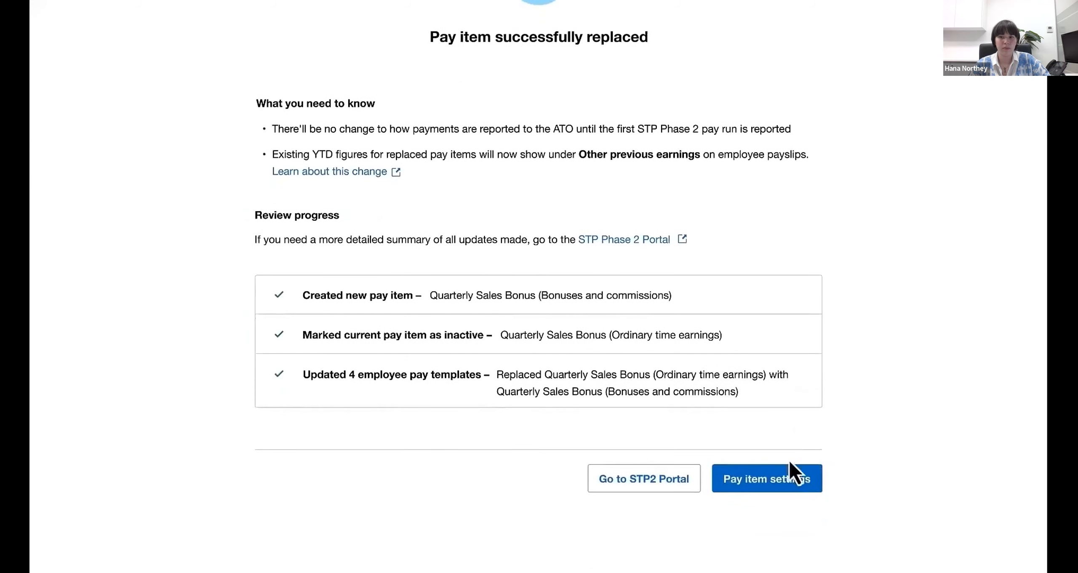
pyautogui.click(792, 488)
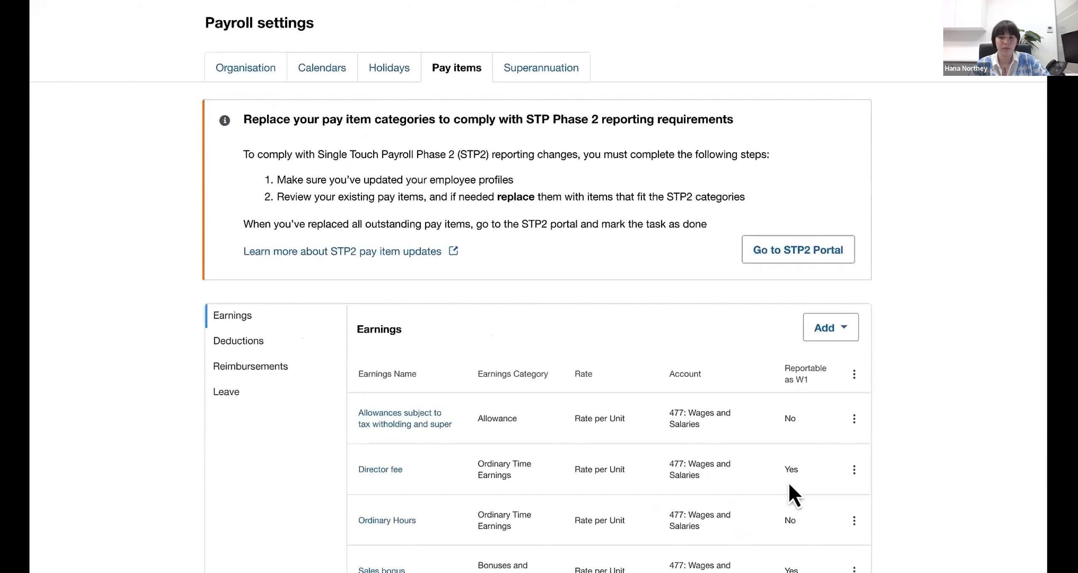
# - Start replacing the Director fee pay item, with Directors fees as its new reporting category
pyautogui.scroll(-6, 790, 485)
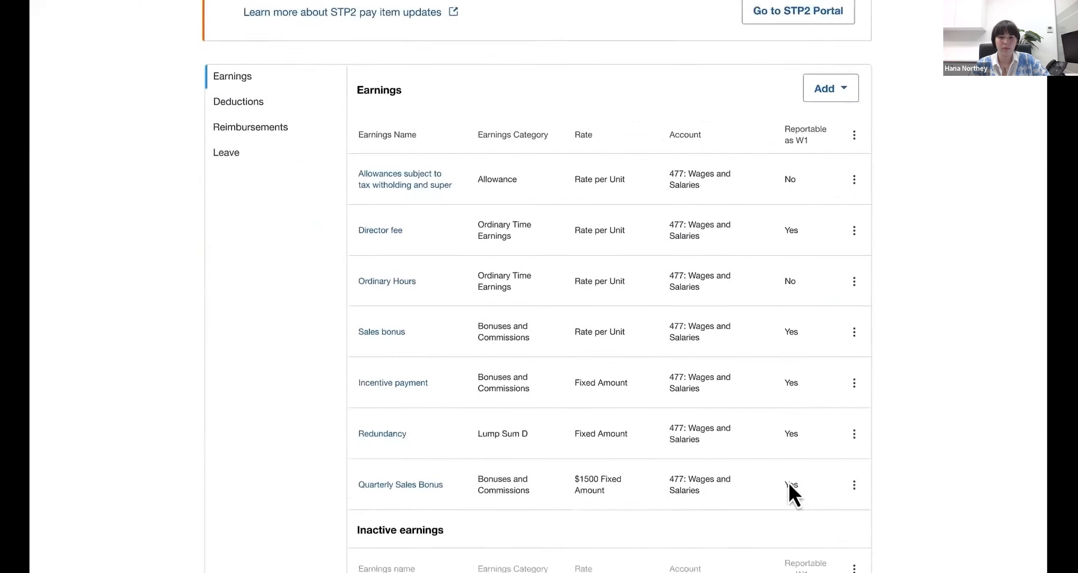
pyautogui.scroll(-2, 788, 481)
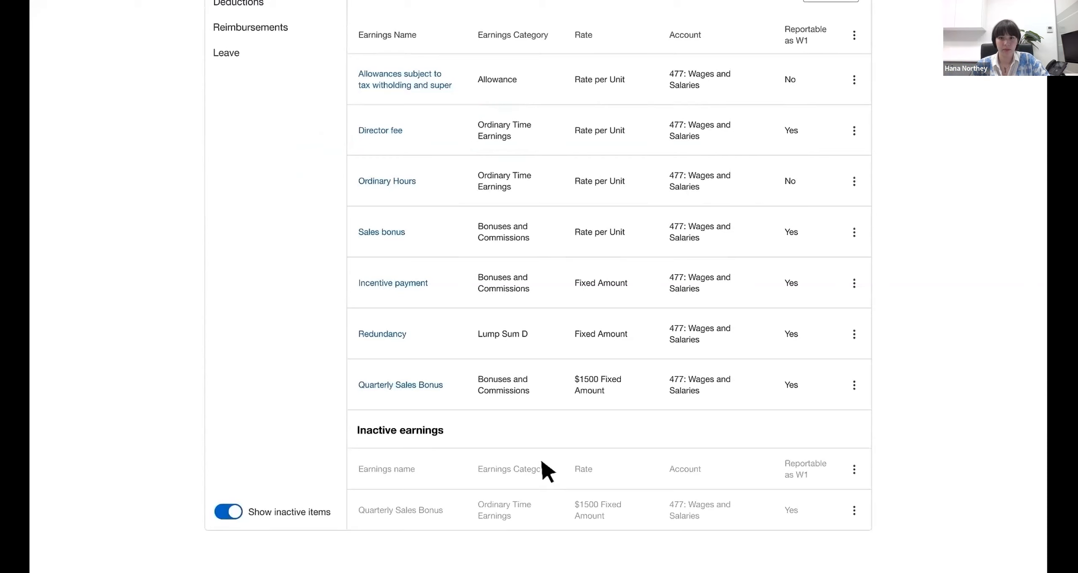
pyautogui.click(854, 133)
pyautogui.click(867, 224)
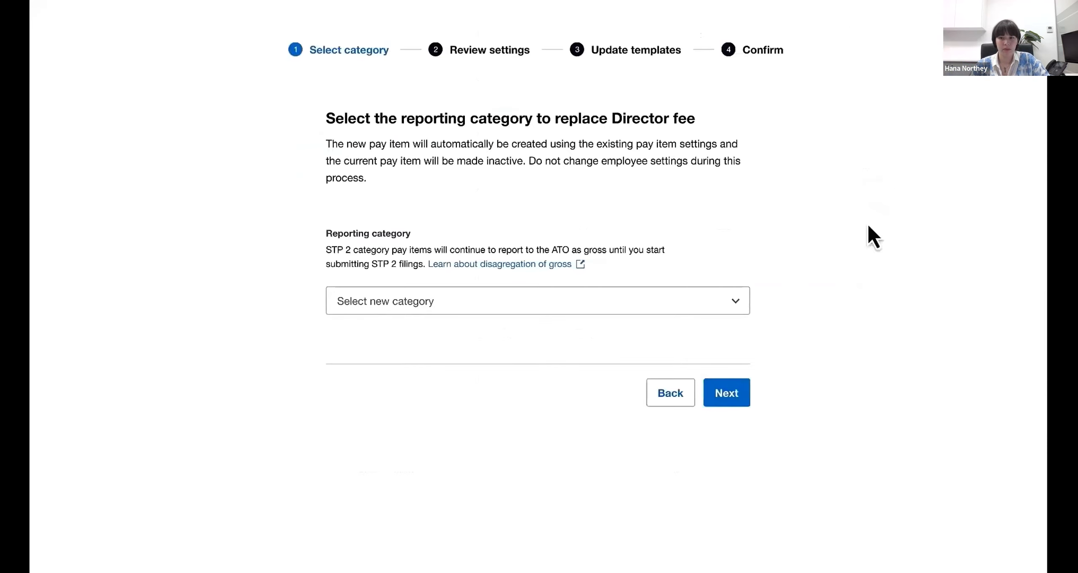
pyautogui.click(736, 302)
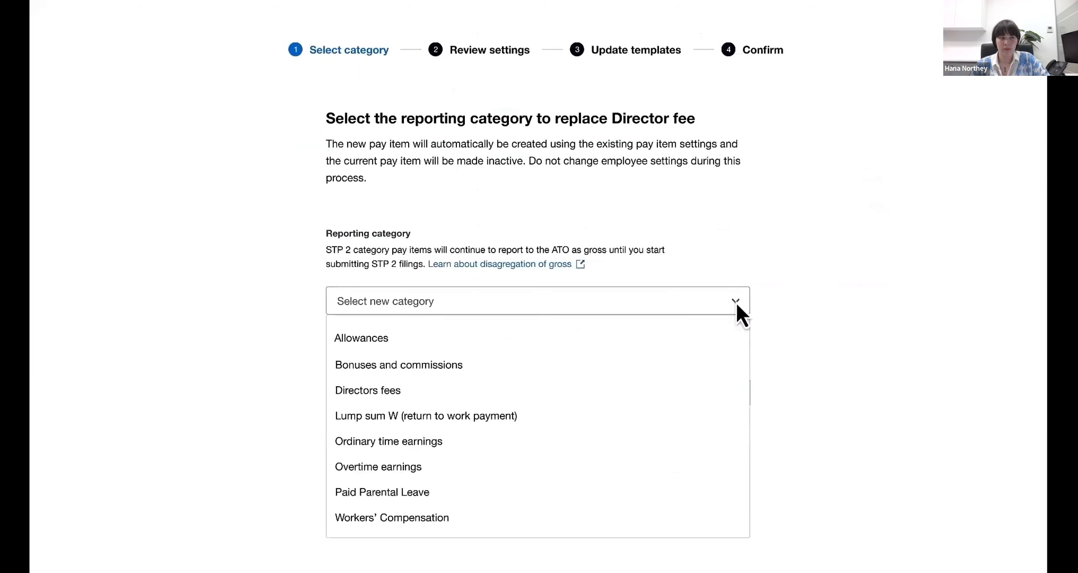
pyautogui.click(420, 395)
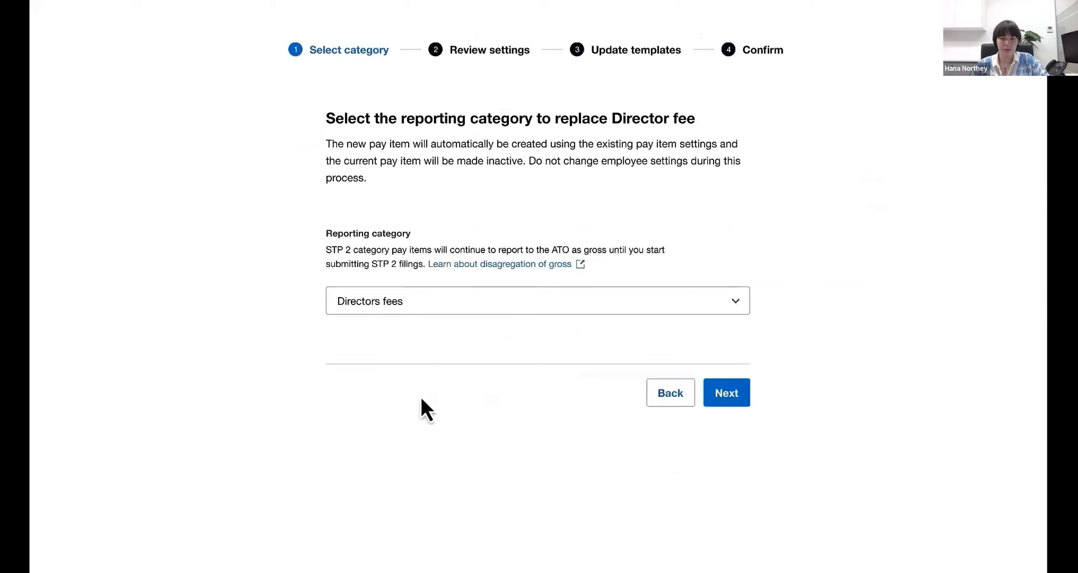
pyautogui.click(725, 400)
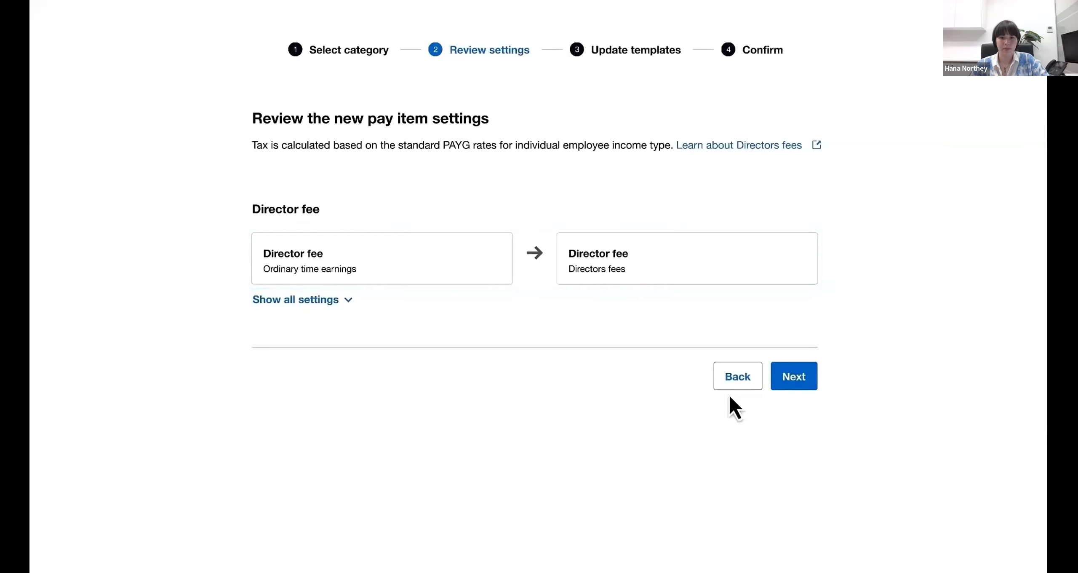
# - Accept the Director fee settings, keep both eligible employees' pay templates selected, confirm the replacement and return to the pay item settings
pyautogui.click(792, 392)
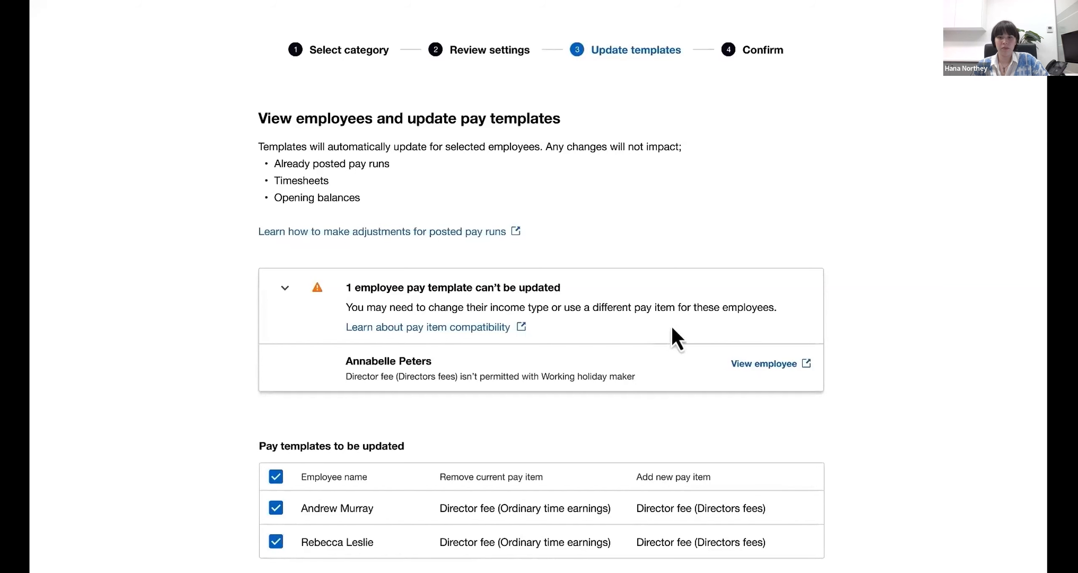
pyautogui.scroll(-5, 864, 349)
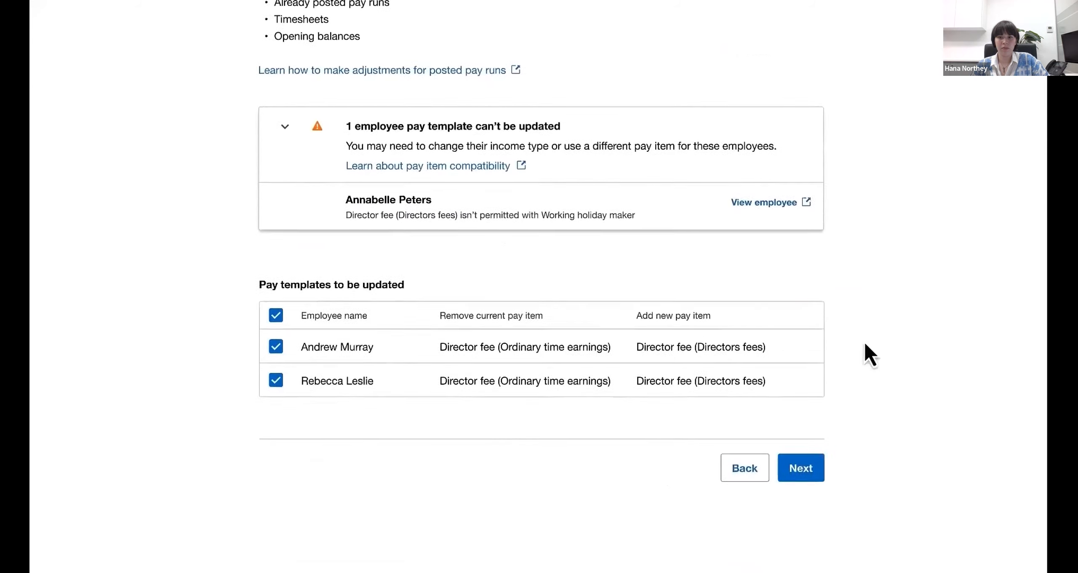
pyautogui.click(811, 453)
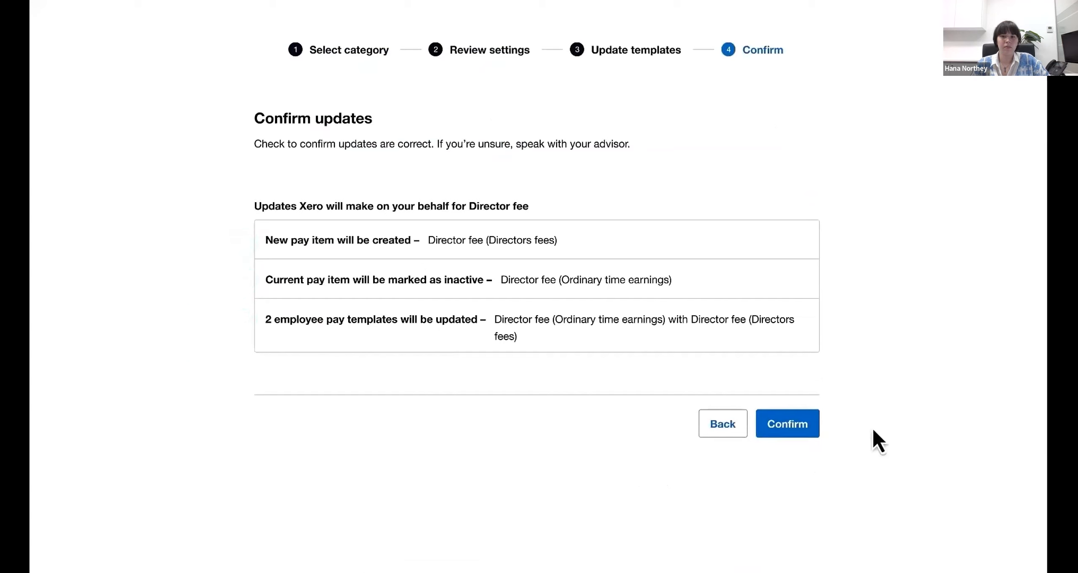
pyautogui.click(801, 424)
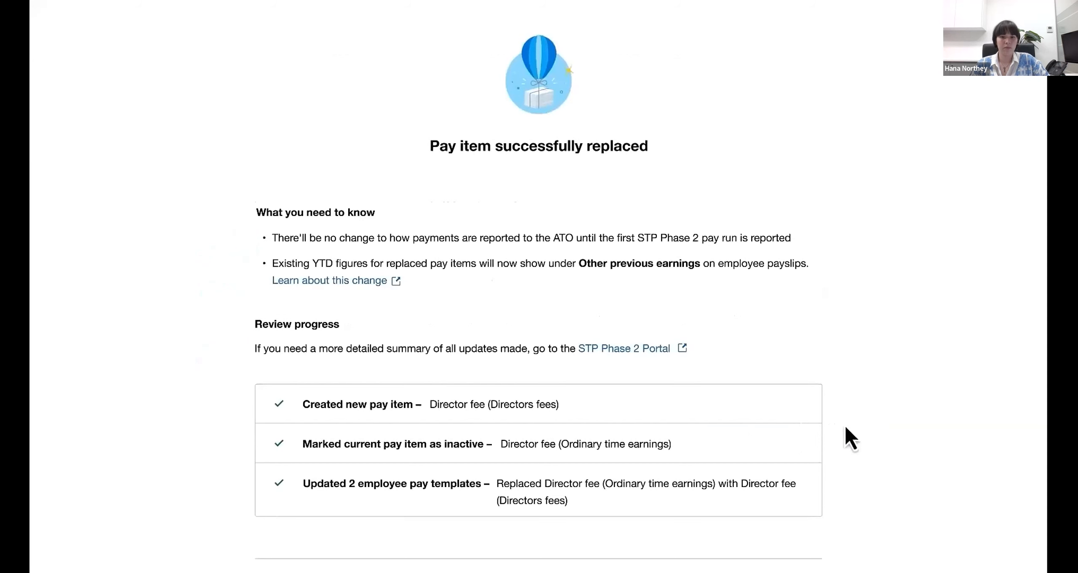
pyautogui.scroll(-3, 855, 427)
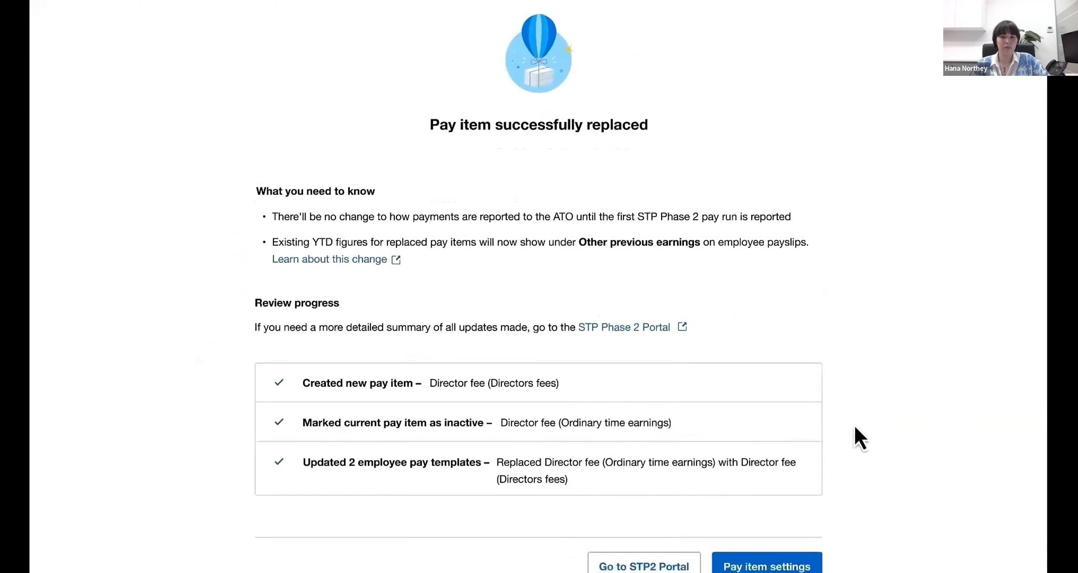
pyautogui.click(778, 467)
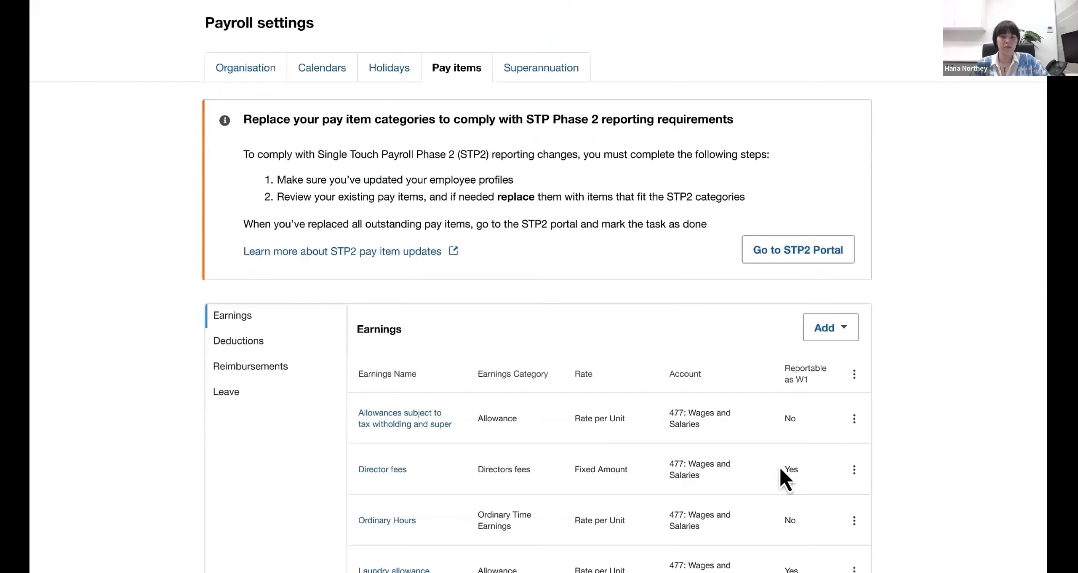
# - Check the active and inactive earnings, then return to Step 2 Replace pay items in the STP2 Portal
pyautogui.scroll(-2, 917, 437)
pyautogui.scroll(-5, 915, 433)
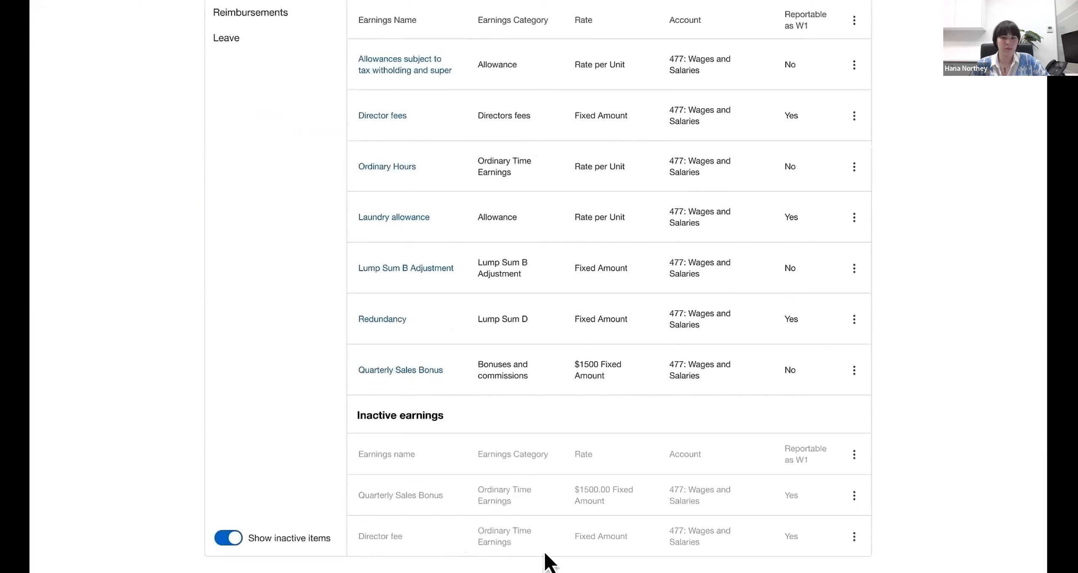
pyautogui.scroll(7, 559, 541)
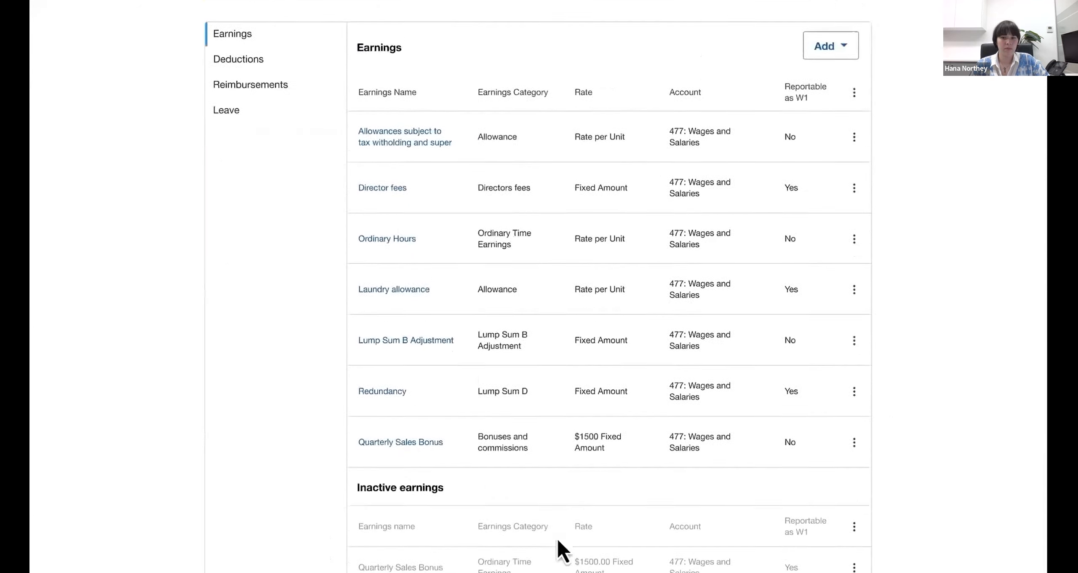
pyautogui.scroll(1, 558, 537)
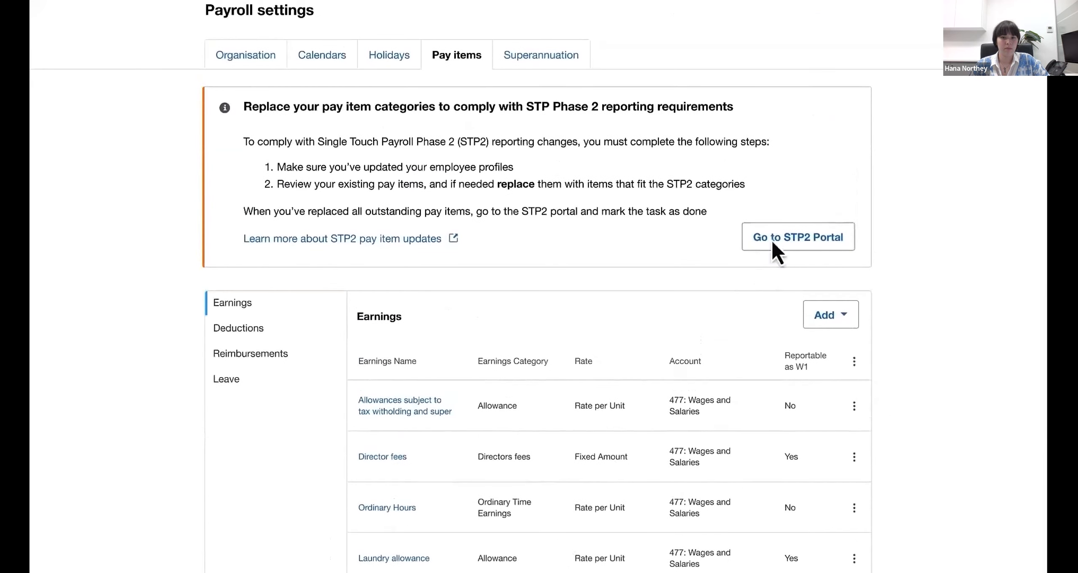
pyautogui.click(770, 242)
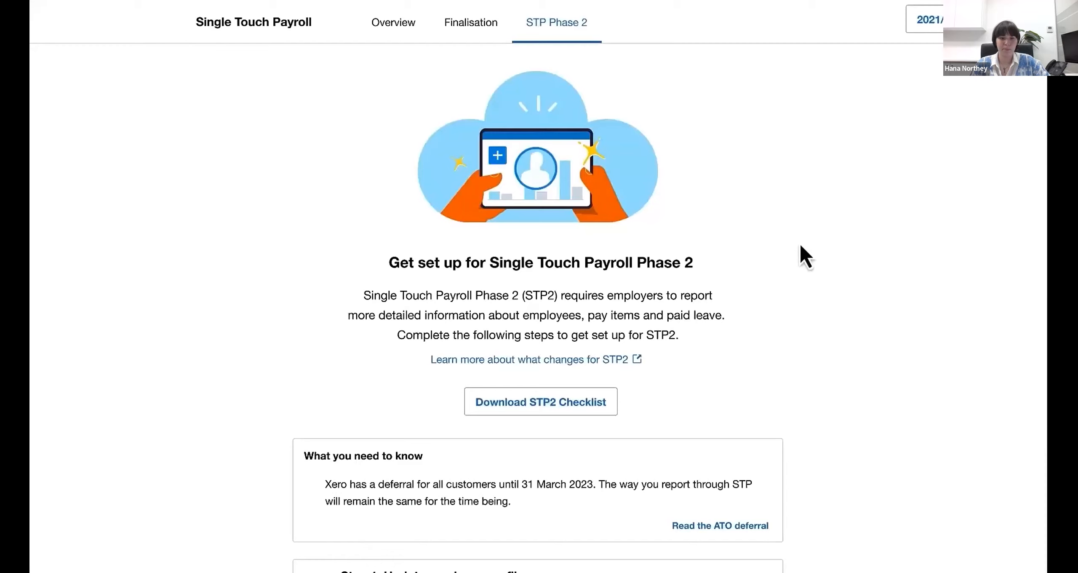
pyautogui.scroll(-5, 806, 245)
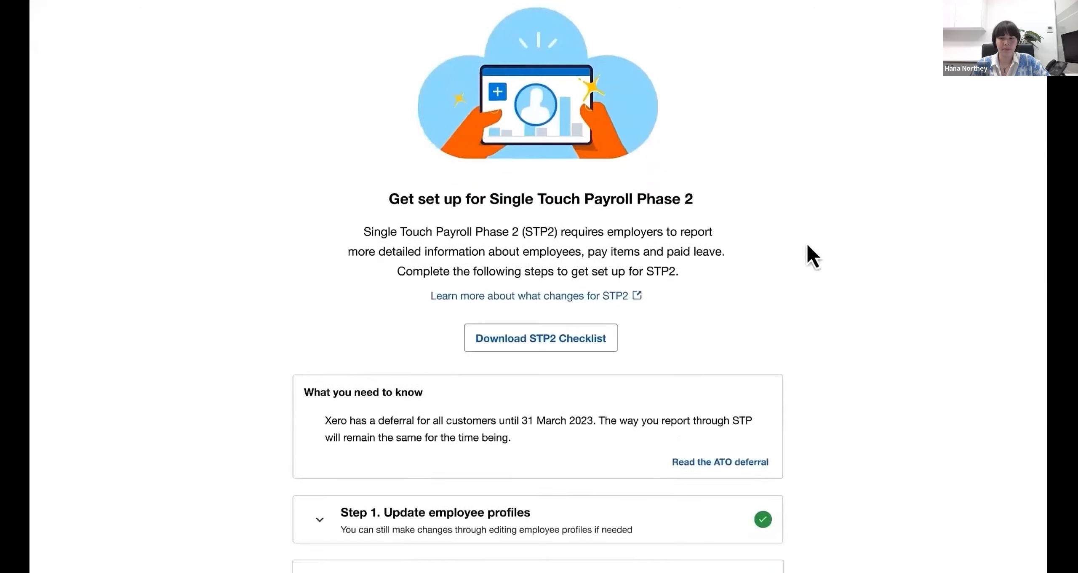
pyautogui.scroll(-10, 807, 245)
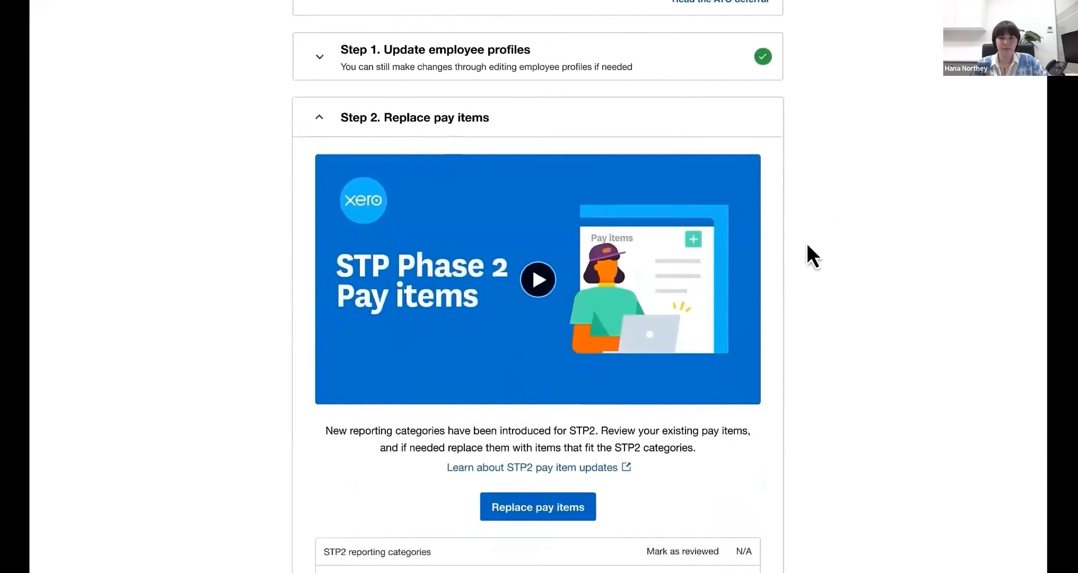
# - Mark the Allowances, Bonuses and commissions, and Directors fees reporting categories as reviewed in Step 2
pyautogui.scroll(-6, 806, 245)
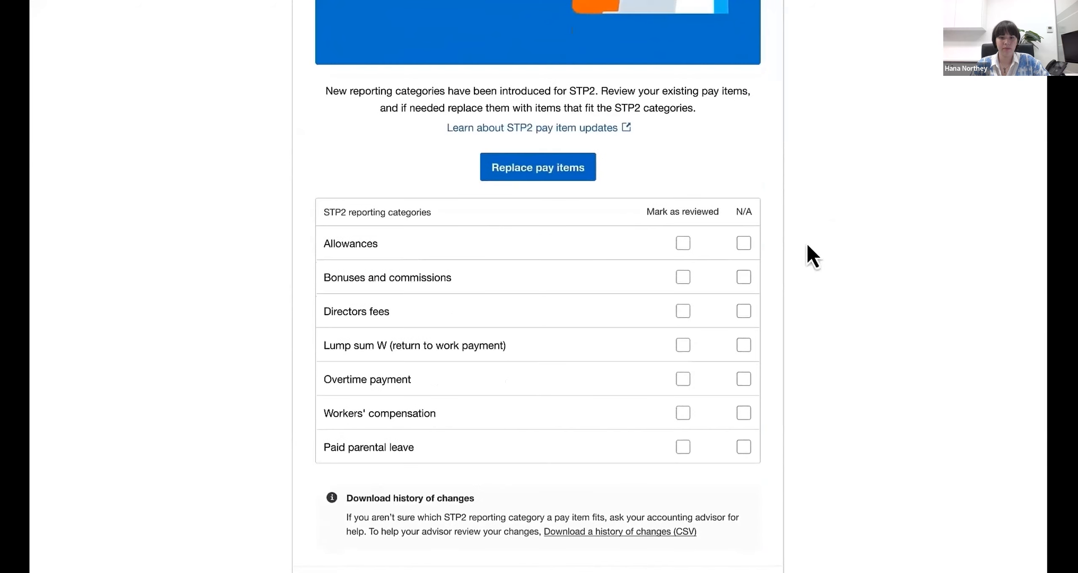
pyautogui.scroll(-1, 807, 245)
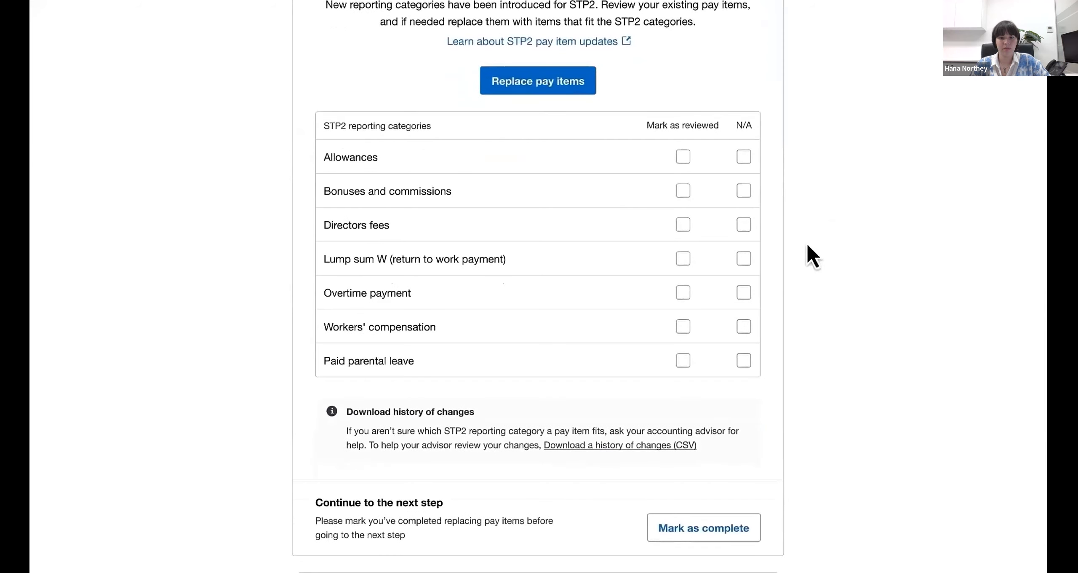
pyautogui.click(685, 162)
pyautogui.click(682, 190)
pyautogui.click(683, 227)
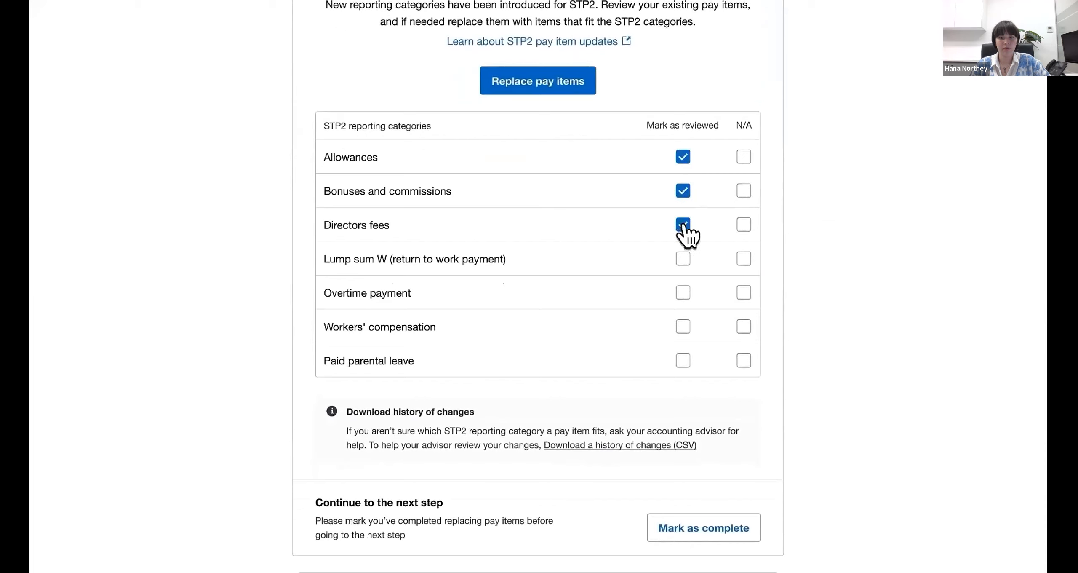
# - Mark Lump sum W, Overtime payment, Workers' compensation and Paid parental leave as N/A, and complete Step 2, continuing to Step 3 Assign leave categories
pyautogui.click(742, 260)
pyautogui.click(743, 292)
pyautogui.click(744, 327)
pyautogui.click(743, 360)
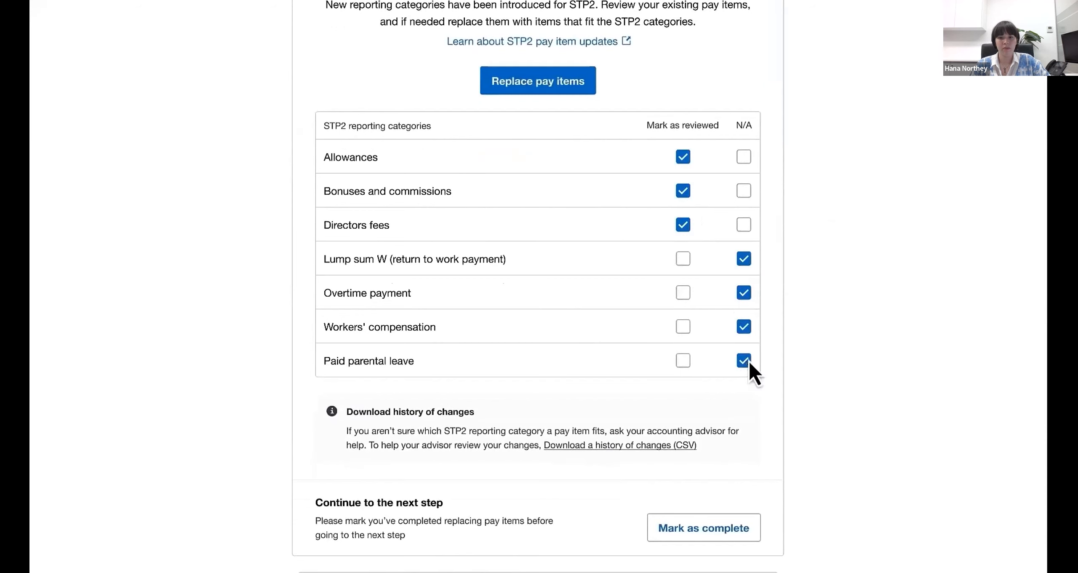
pyautogui.click(715, 530)
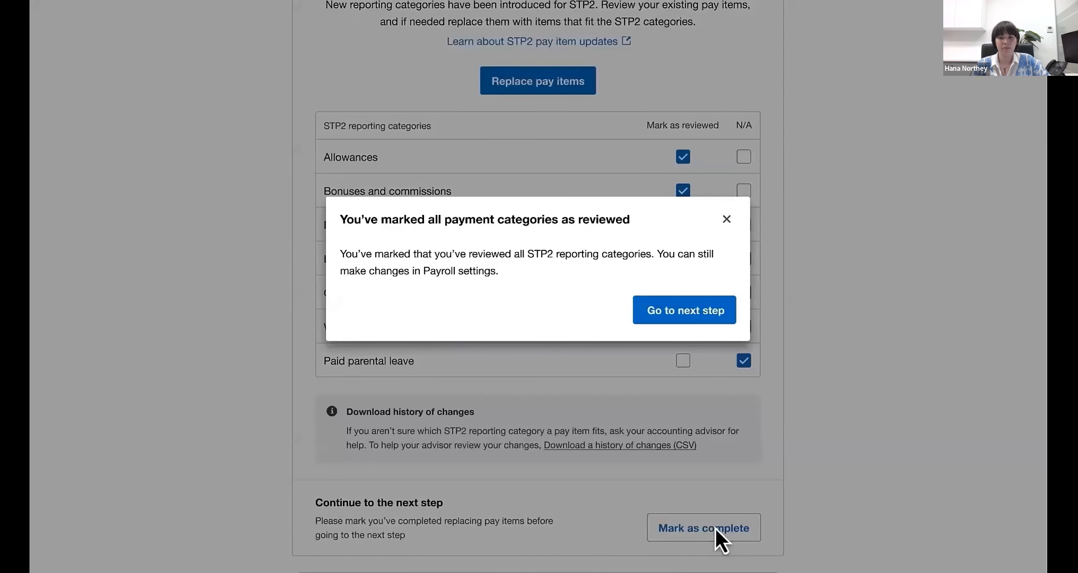
pyautogui.click(673, 311)
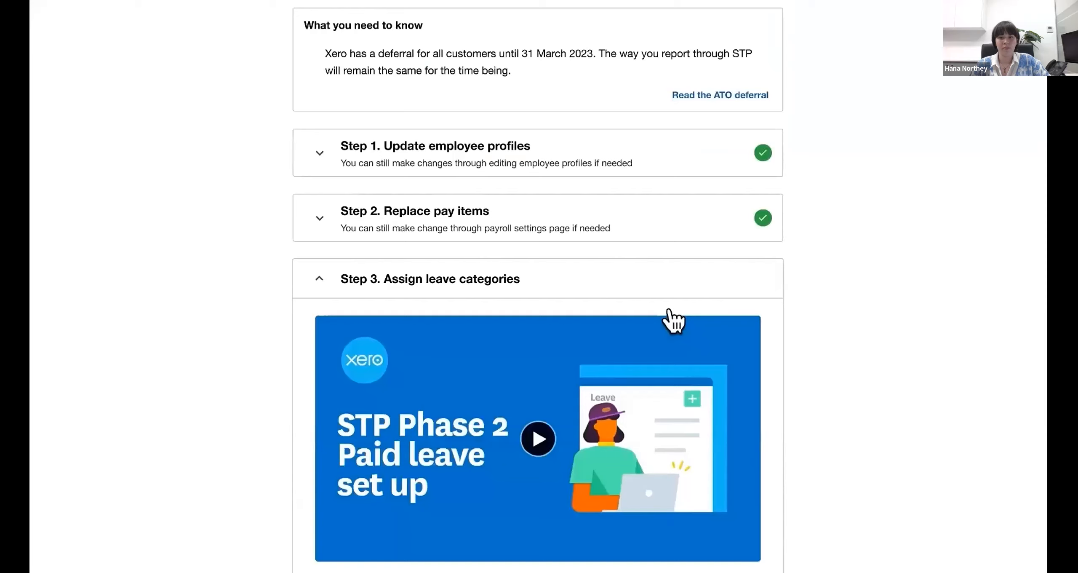
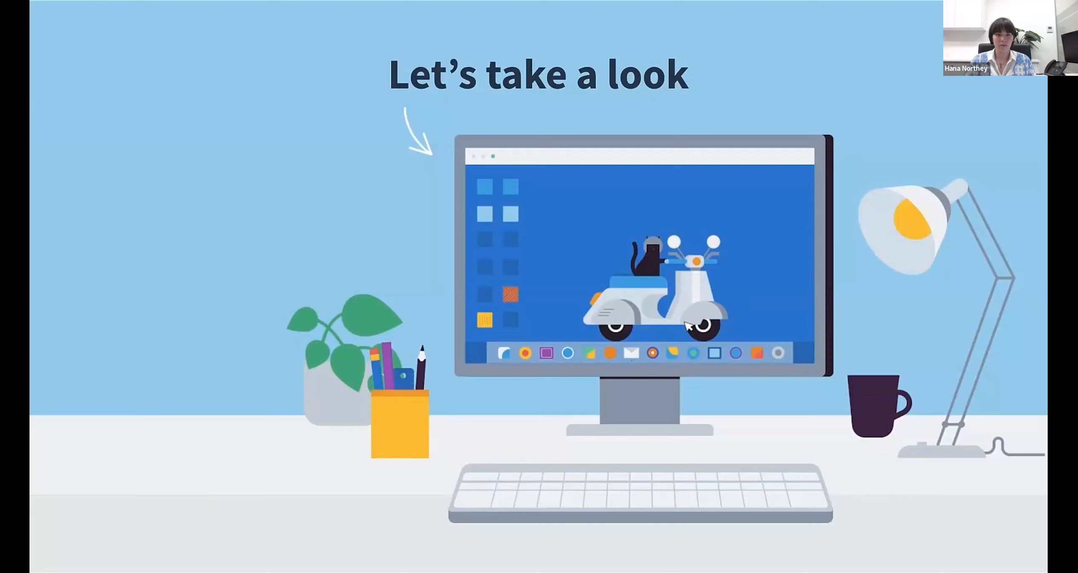
# - Start updating the leave categories from Step 3 Assign leave categories on the STP Phase 2 page
pyautogui.press('Right')
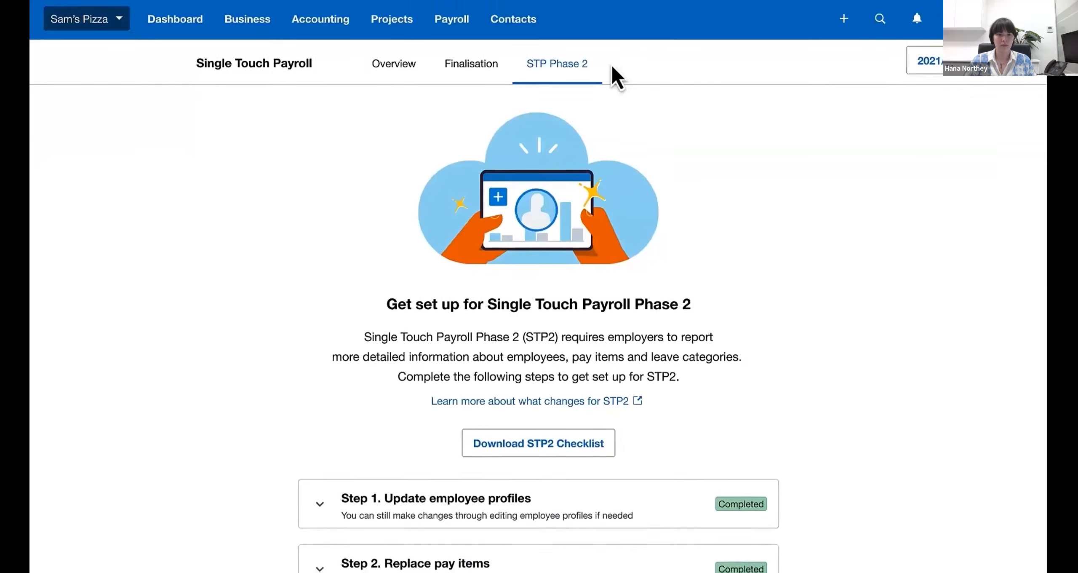
pyautogui.scroll(-2, 612, 71)
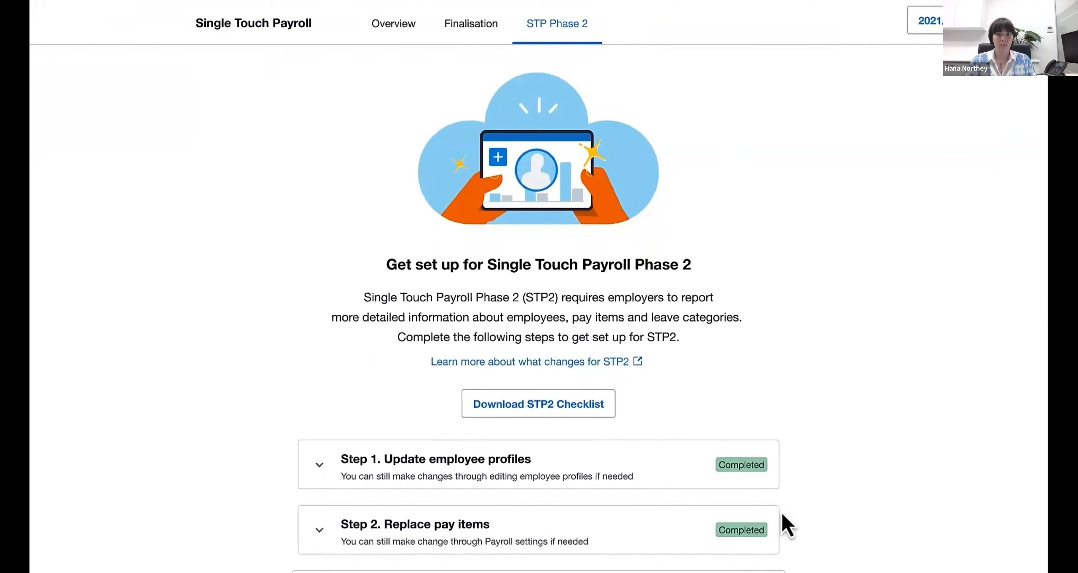
pyautogui.scroll(-6, 821, 522)
pyautogui.scroll(-5, 822, 522)
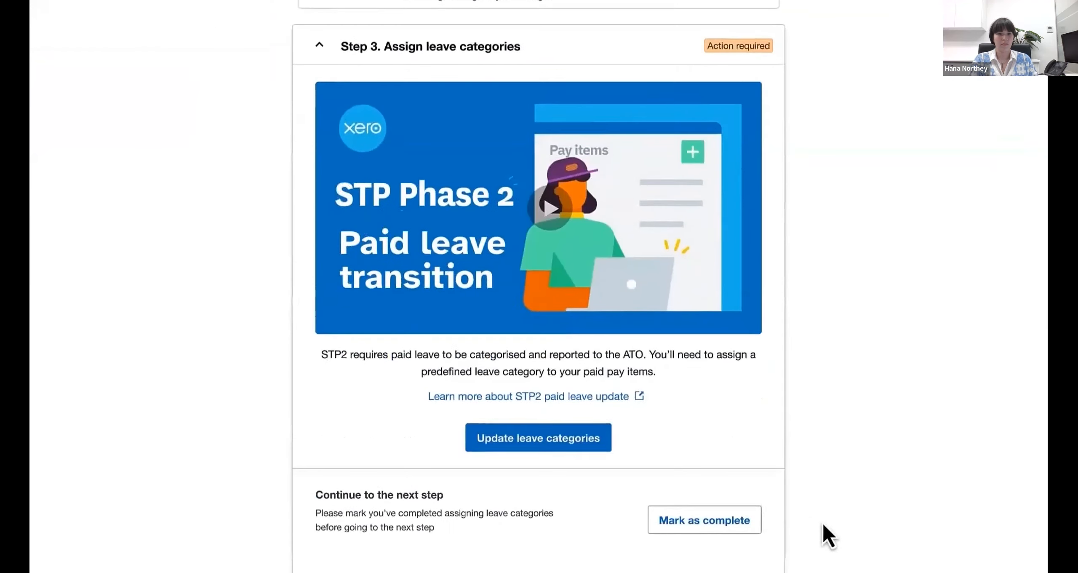
pyautogui.click(594, 438)
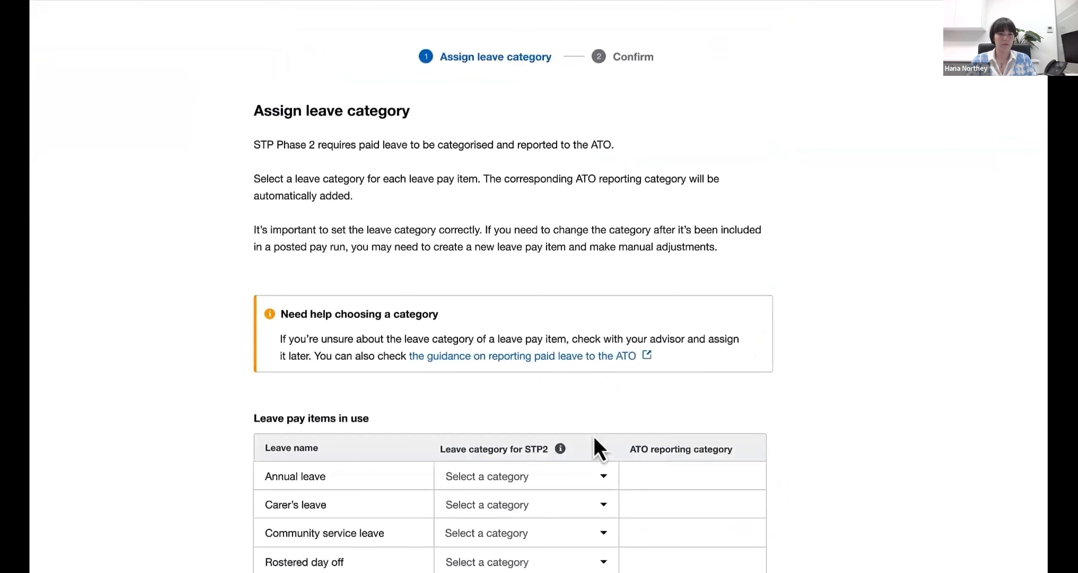
# - Assign the Annual leave category to the Annual leave pay item and Personal (sick/carer's) leave to Carer's leave
pyautogui.scroll(-6, 830, 451)
pyautogui.scroll(-2, 831, 452)
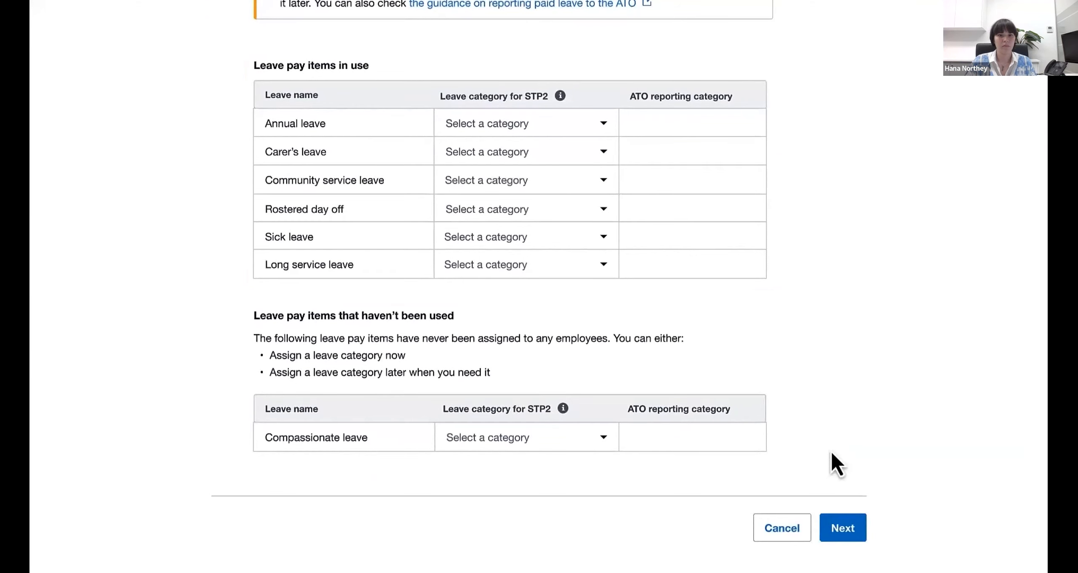
pyautogui.click(611, 123)
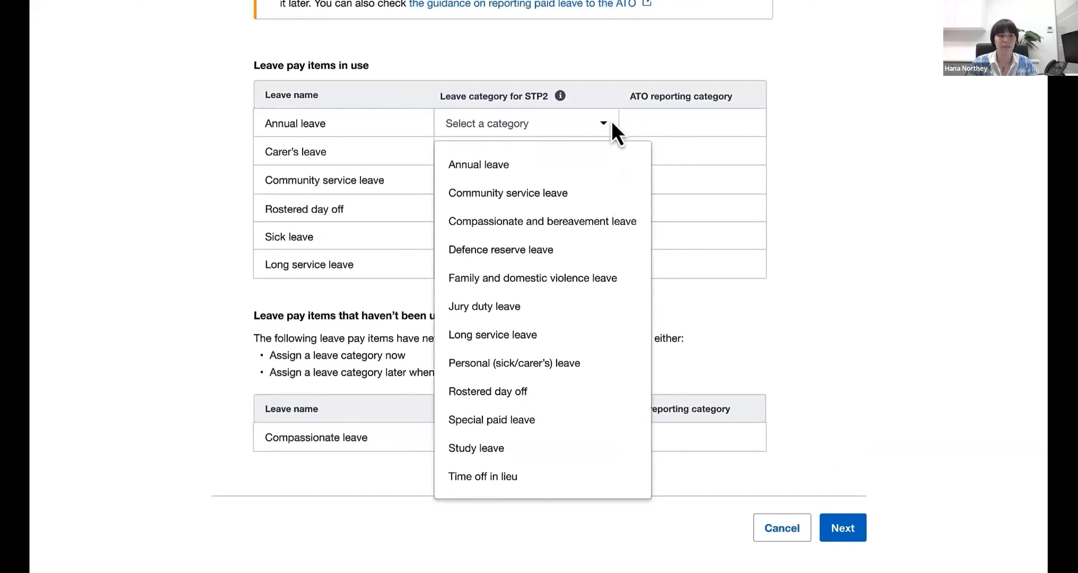
pyautogui.click(628, 169)
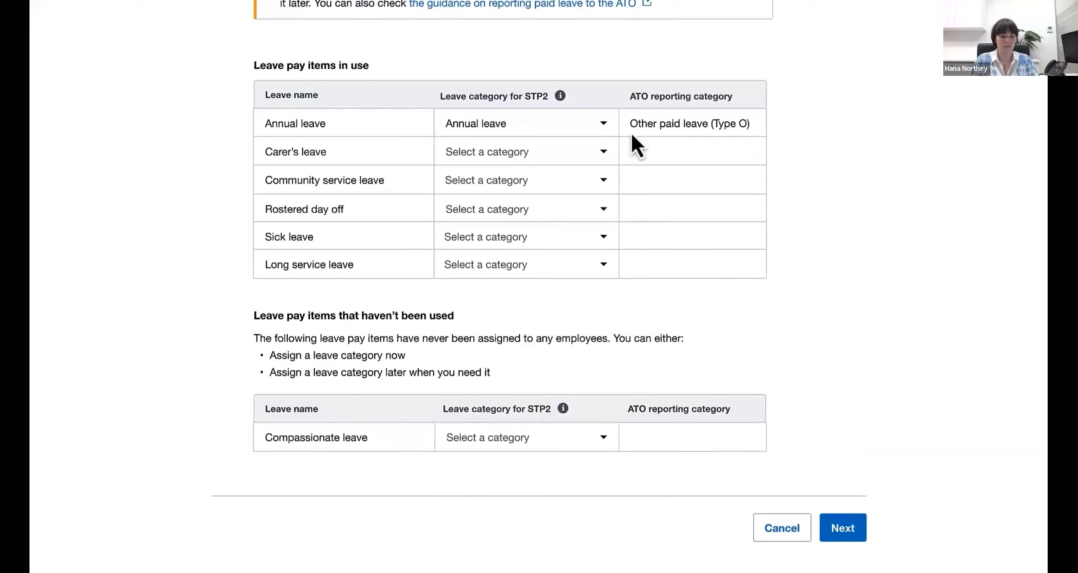
pyautogui.click(603, 153)
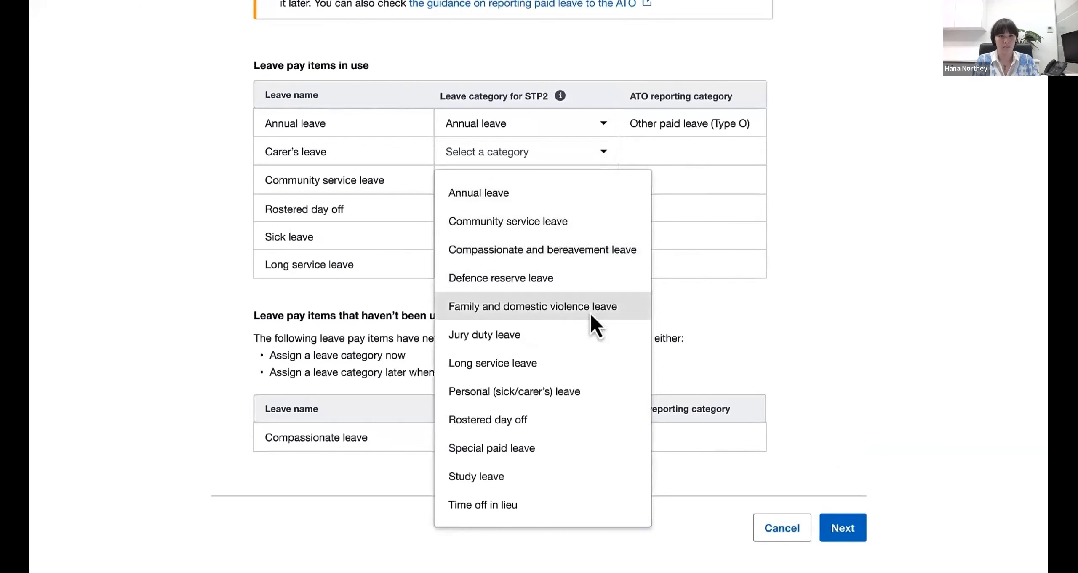
pyautogui.click(573, 392)
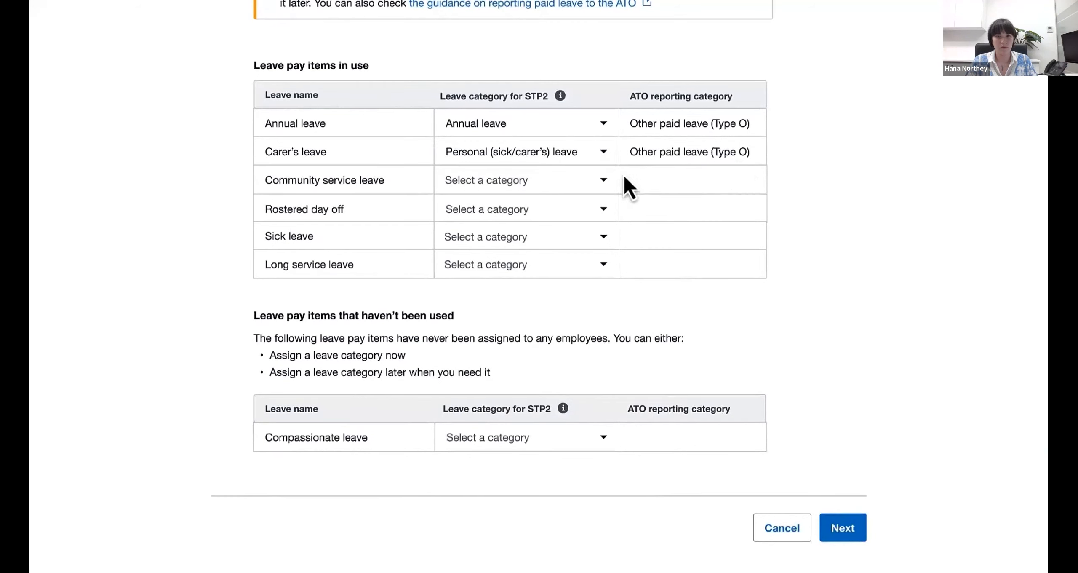
# - Assign the Community service leave category to Community service leave and the Rostered day off category to Rostered day off
pyautogui.click(603, 181)
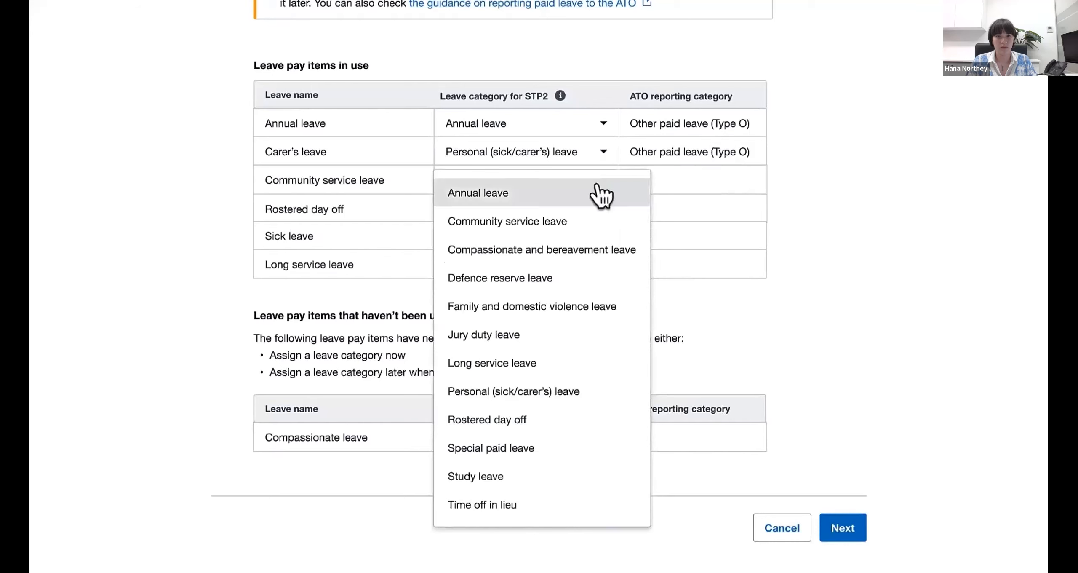
pyautogui.click(619, 223)
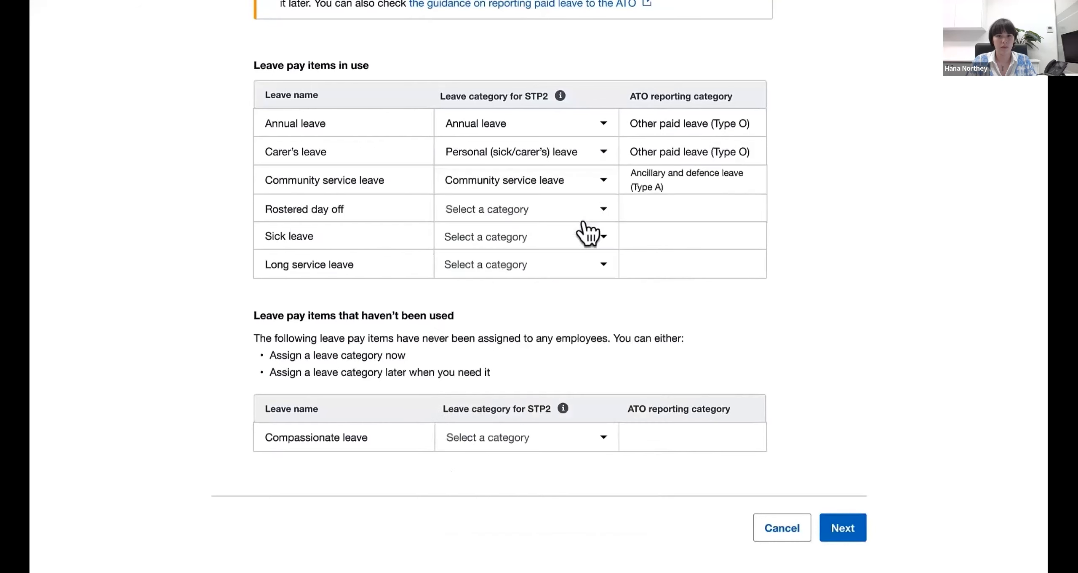
pyautogui.click(603, 209)
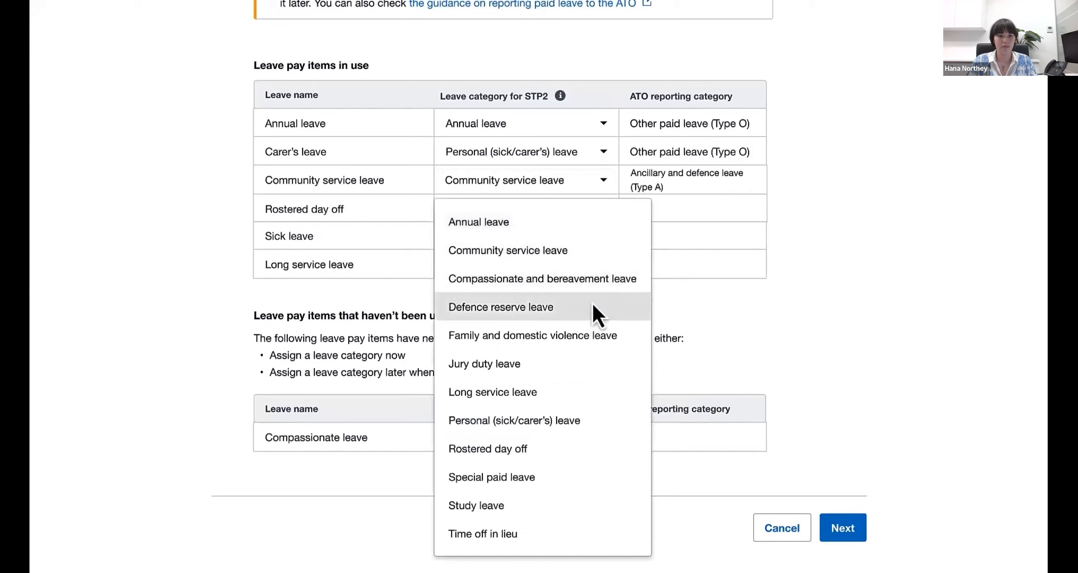
pyautogui.click(576, 454)
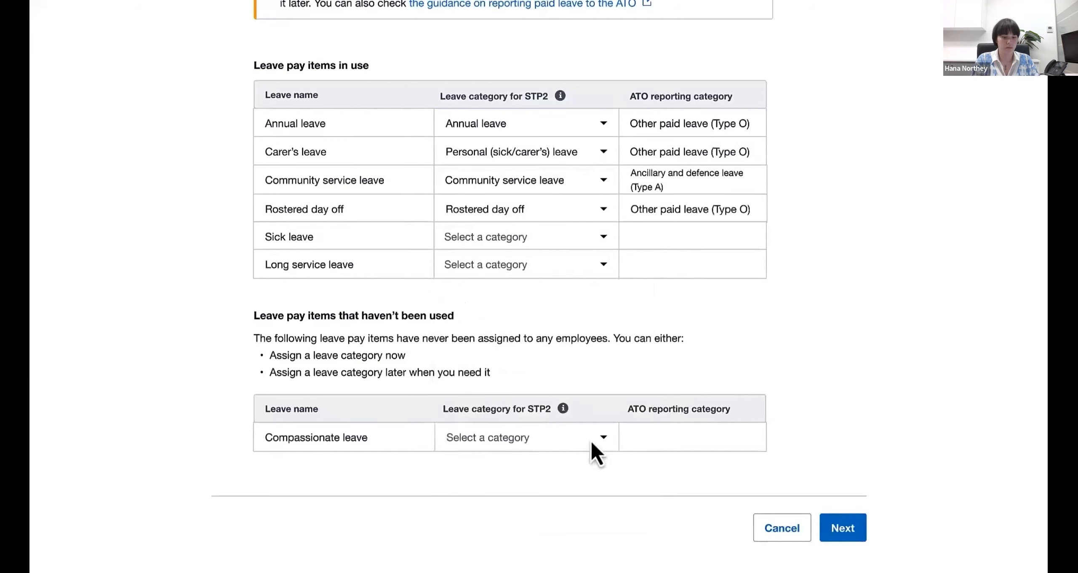
# - Assign the Personal (sick/carer's) leave category to Sick leave and the Long service leave category to Long service leave
pyautogui.click(603, 237)
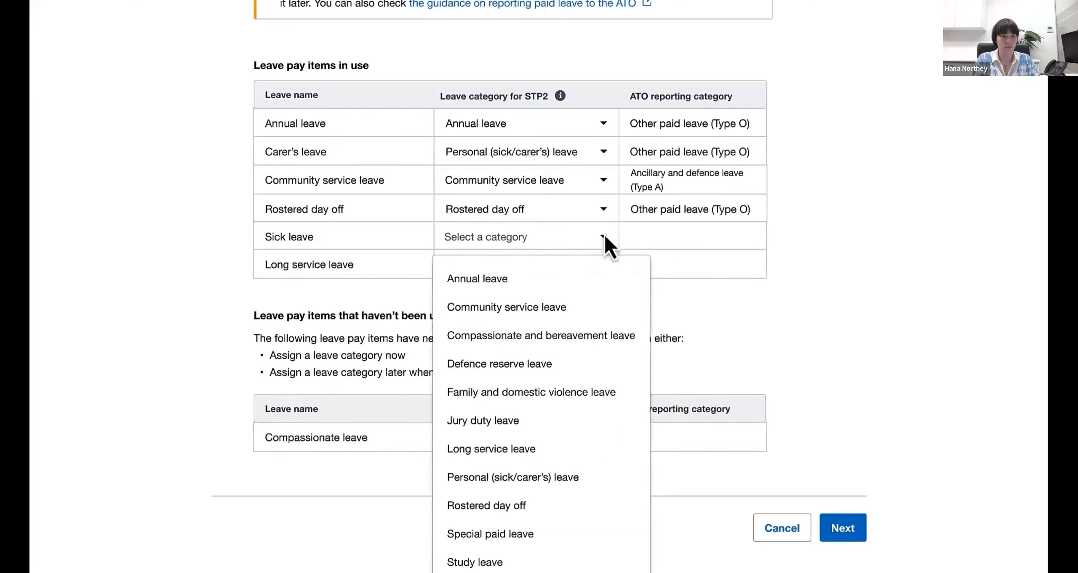
pyautogui.click(571, 478)
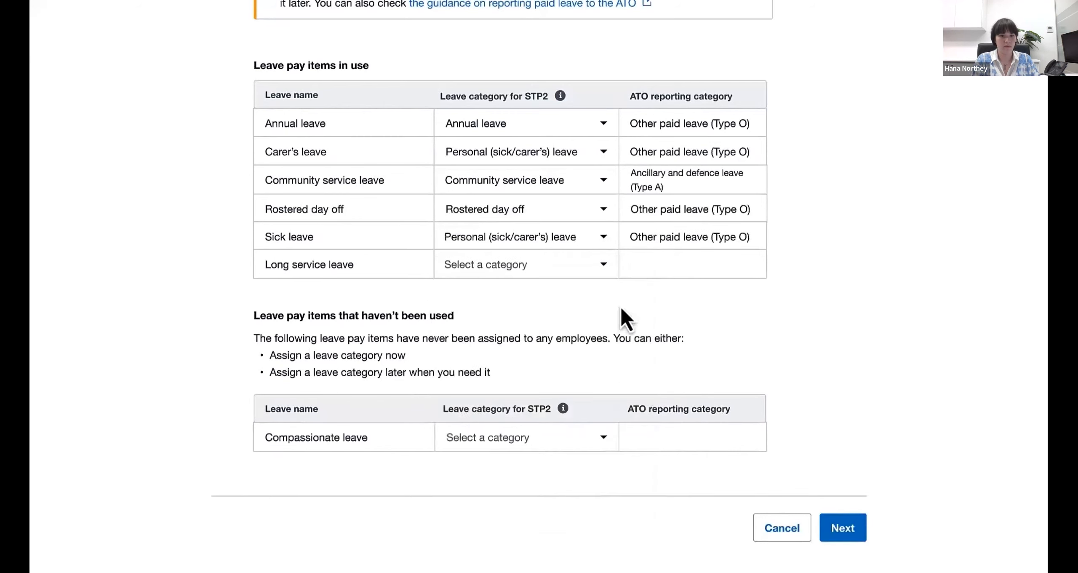
pyautogui.click(604, 269)
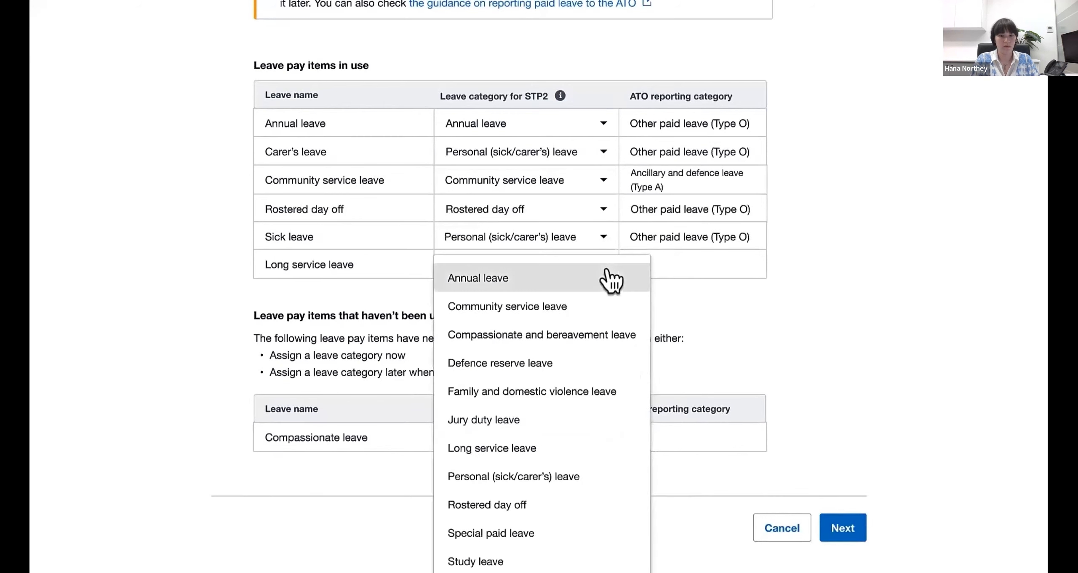
pyautogui.click(586, 446)
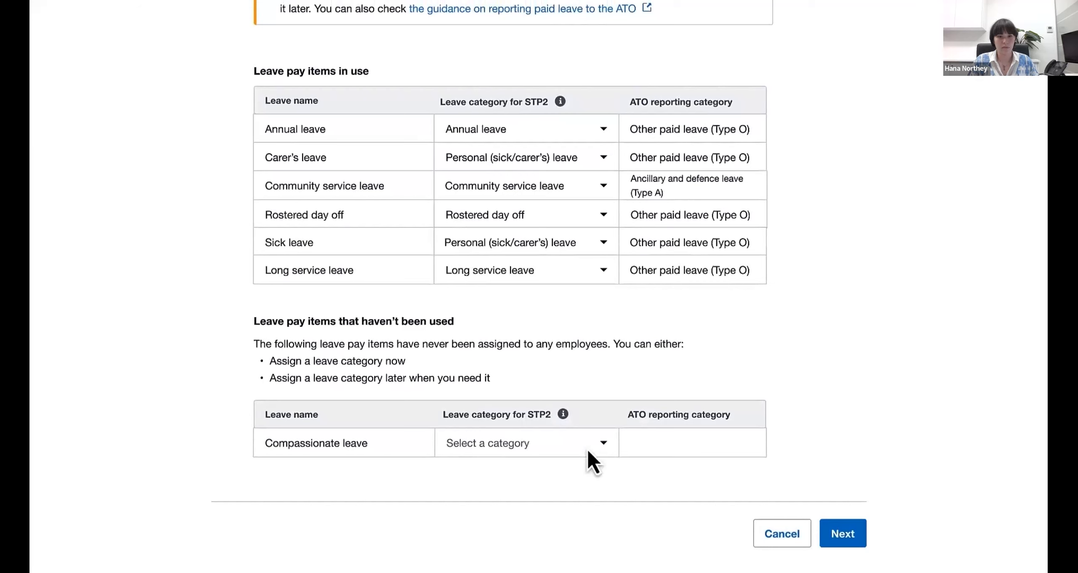
# - Leave Compassionate leave unassigned, acknowledge the leave loading rate removal for Sick leave, and confirm the assigned leave categories
pyautogui.click(843, 532)
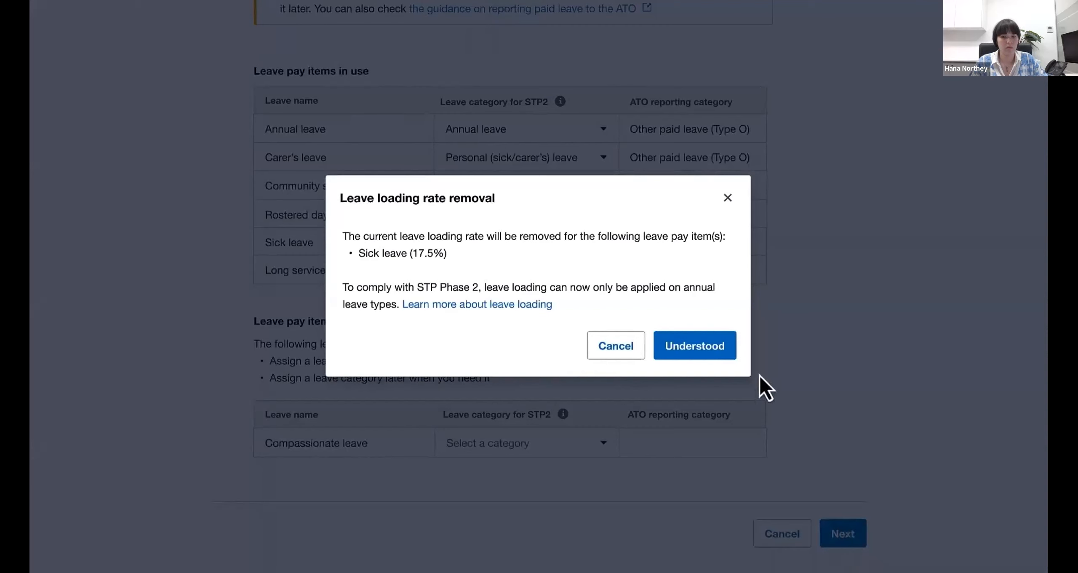
pyautogui.click(713, 352)
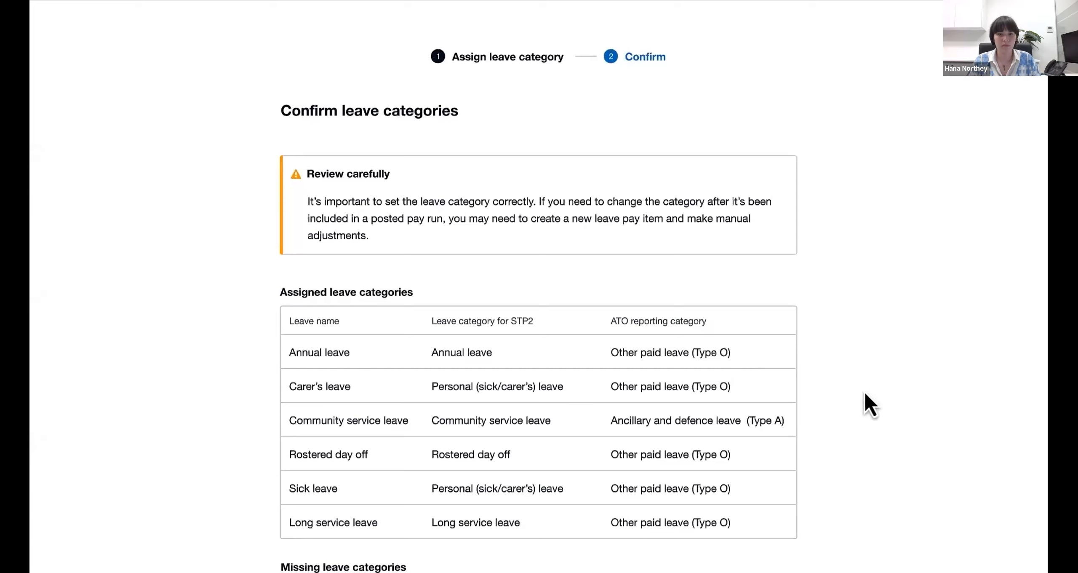
pyautogui.scroll(-10, 865, 394)
pyautogui.click(839, 496)
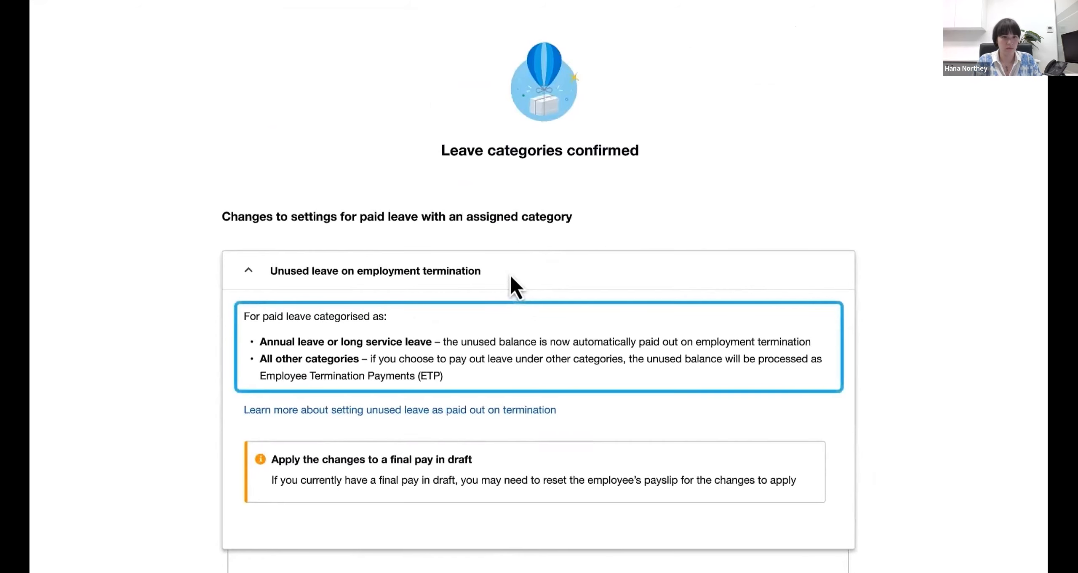
# - Review the unused leave on employment termination changes and expand the Superannuation Guarantee Contribution (SGC) section
pyautogui.scroll(-8, 518, 287)
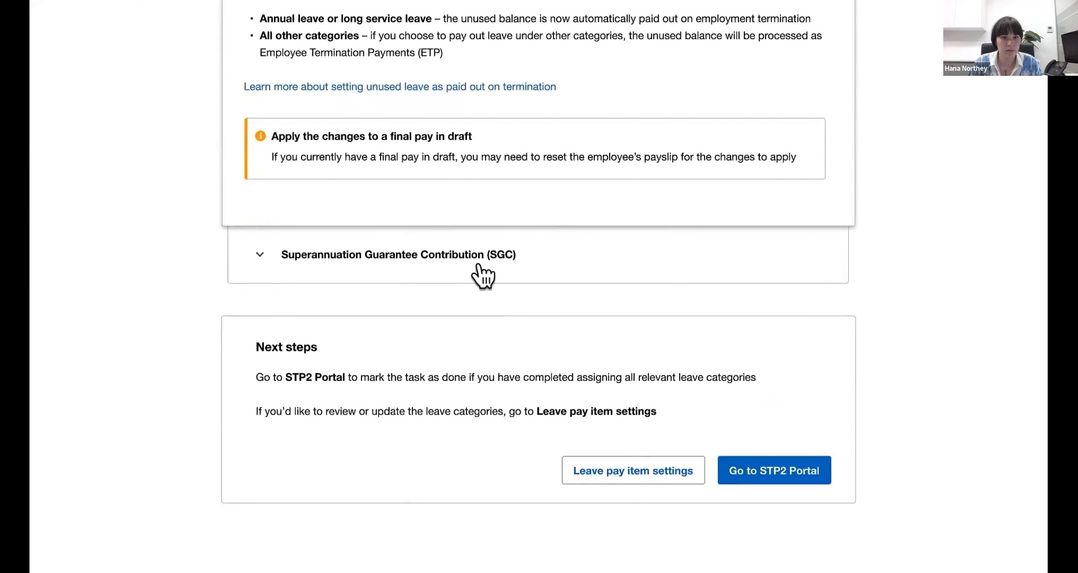
pyautogui.click(478, 265)
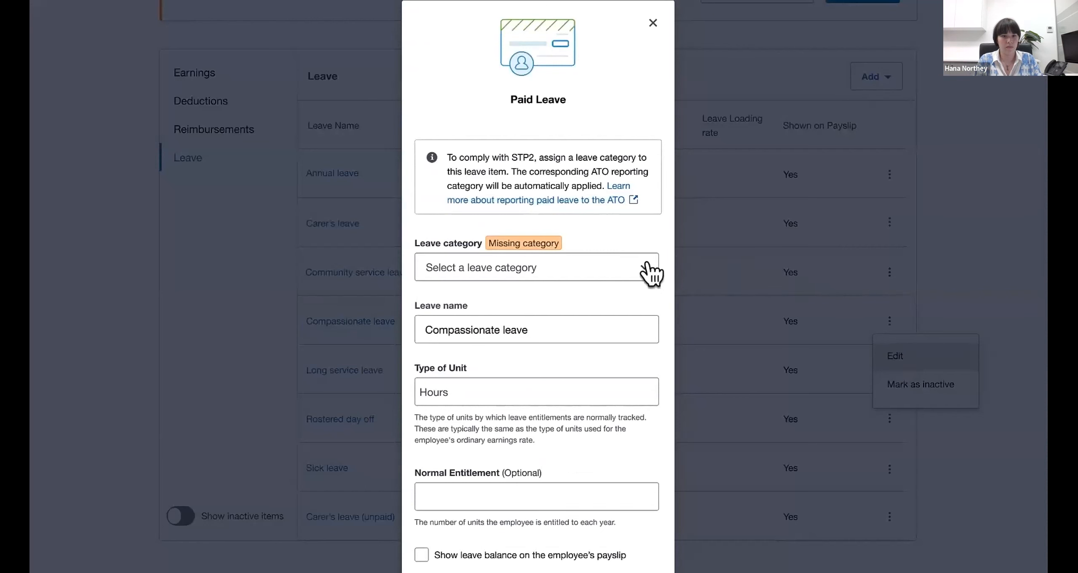
# - Open the leave category choices for the Compassionate leave pay item
pyautogui.click(651, 274)
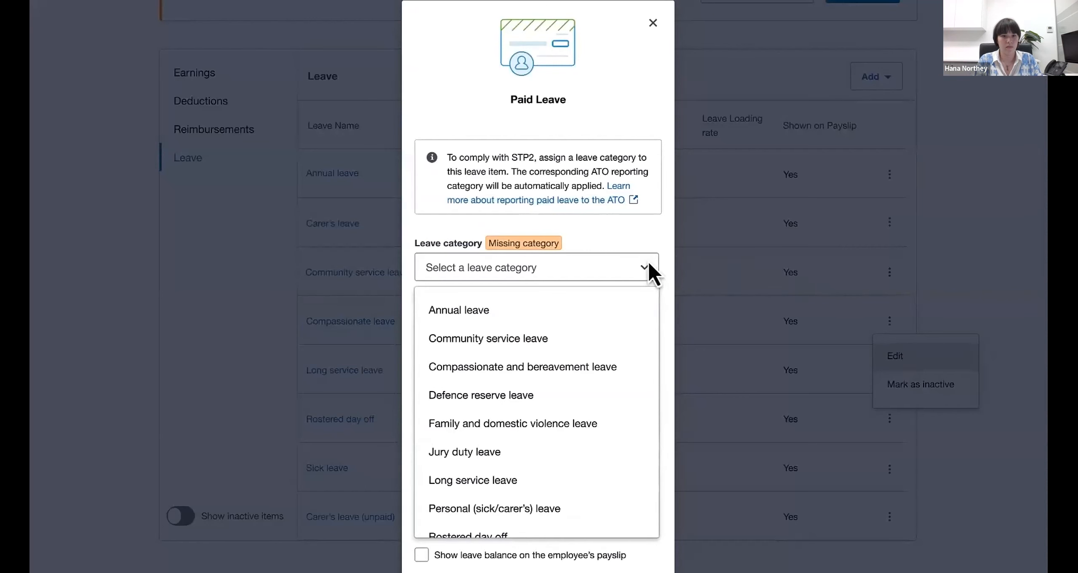
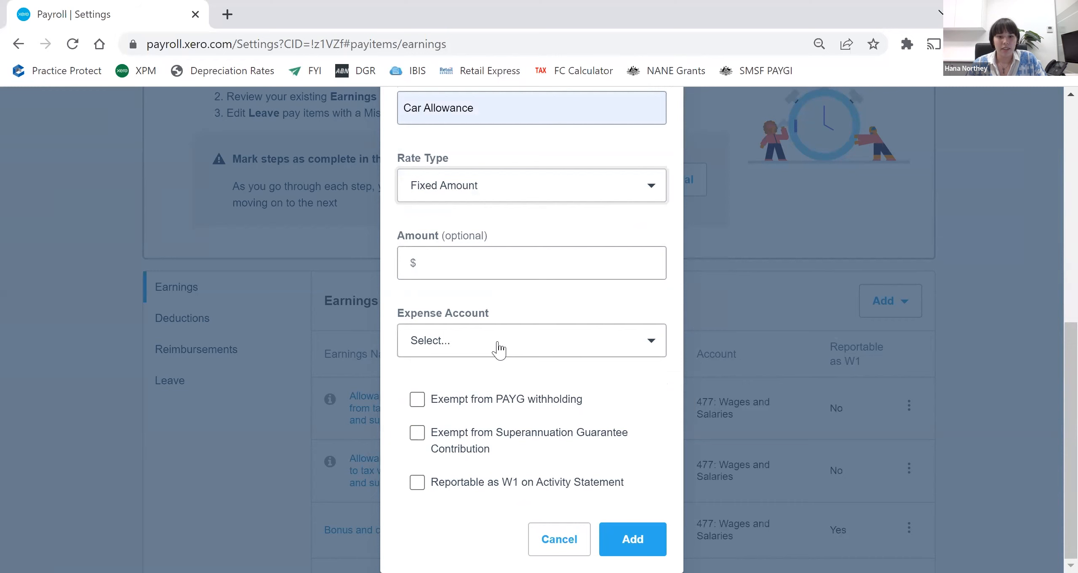
# - Assign Car Allowance to 449: Motor Vehicle Expenses, mark it exempt from Superannuation Guarantee Contribution and reportable as W1, and add the pay item
pyautogui.click(578, 337)
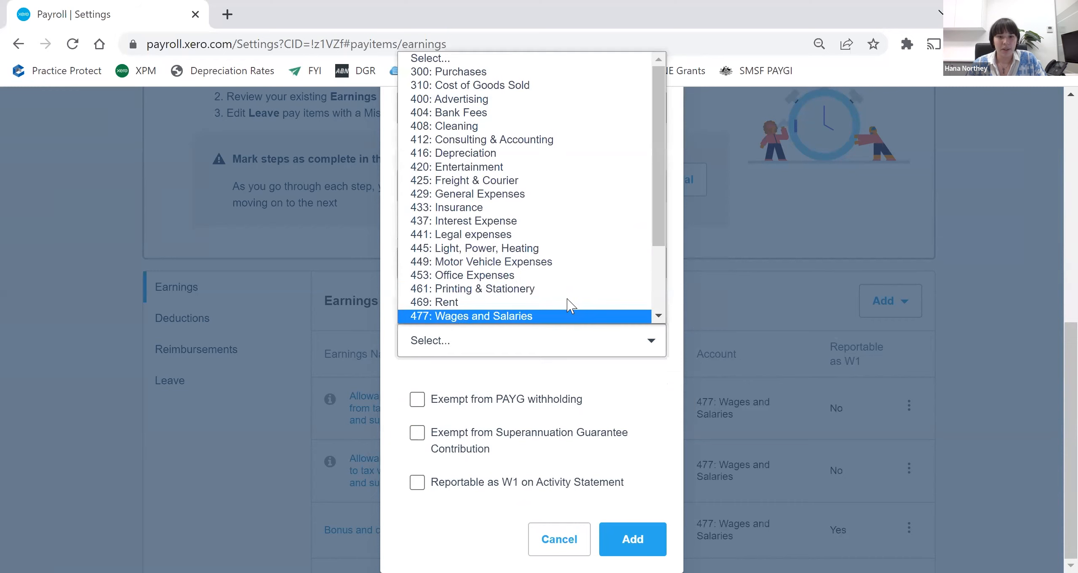
pyautogui.click(540, 264)
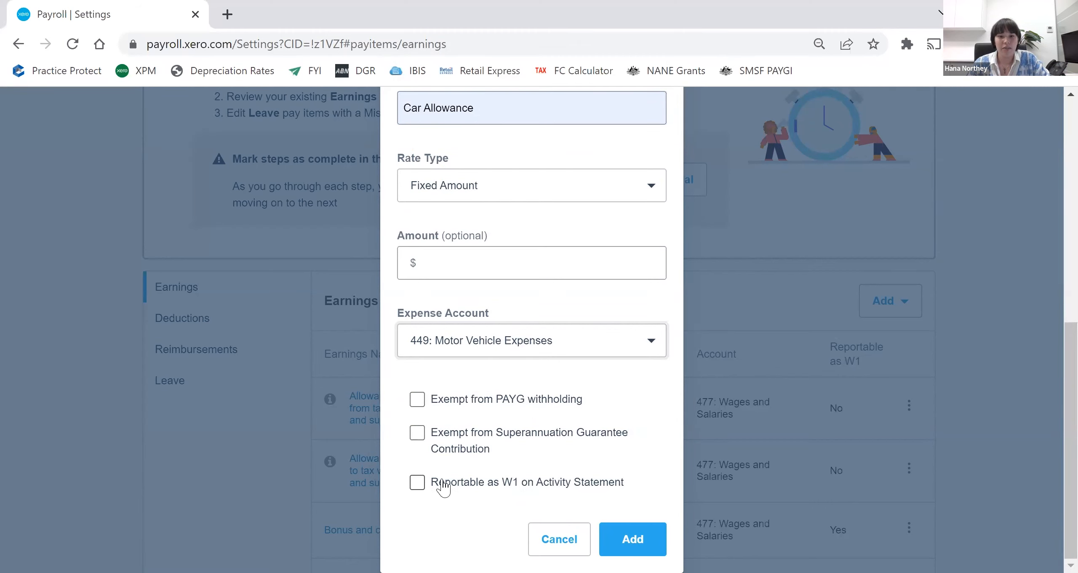
pyautogui.click(418, 484)
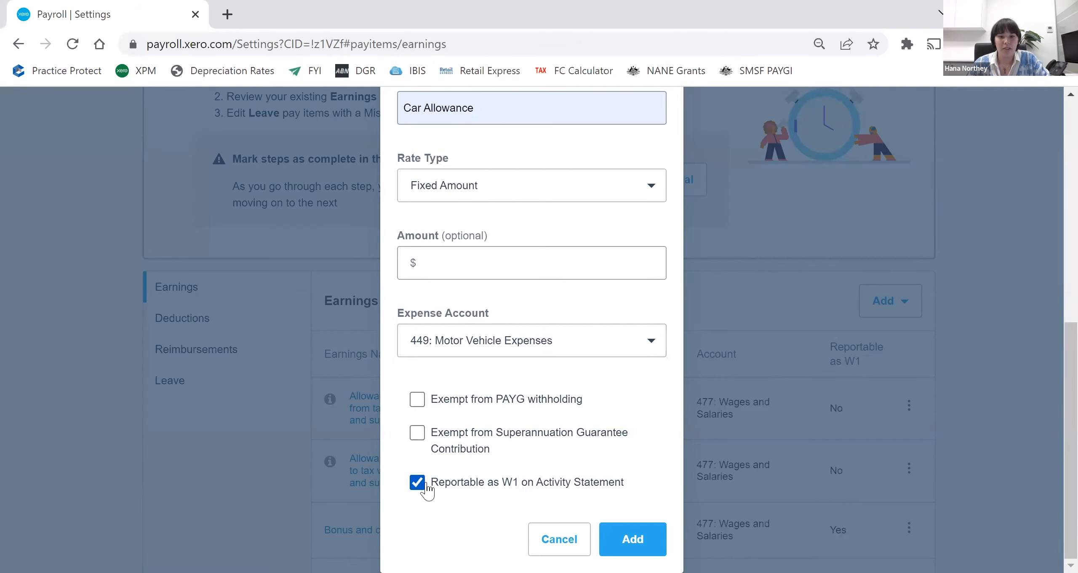
pyautogui.click(418, 435)
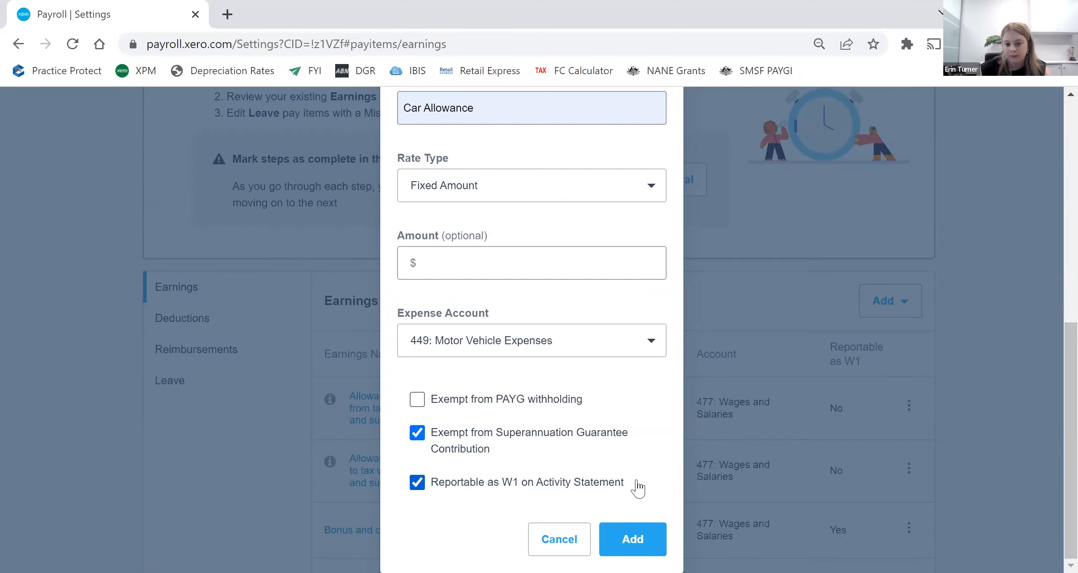
pyautogui.click(643, 545)
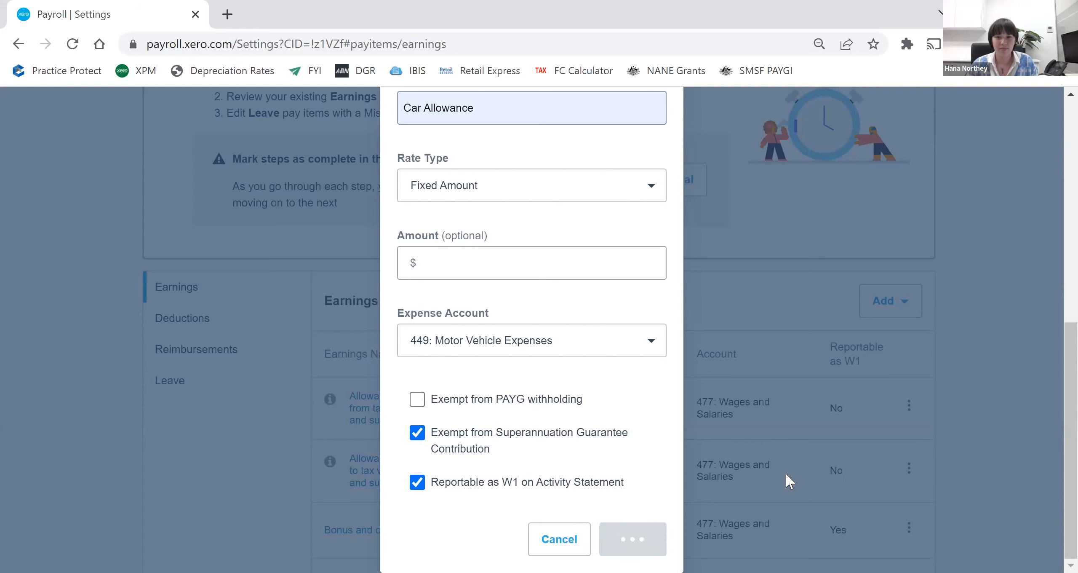
pyautogui.scroll(-8, 782, 476)
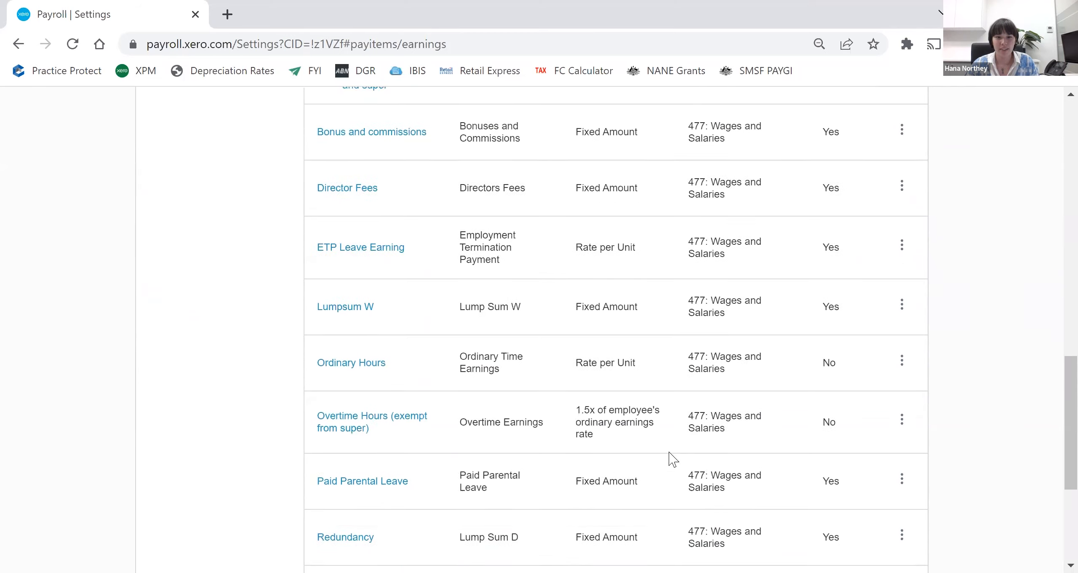
pyautogui.scroll(-5, 672, 458)
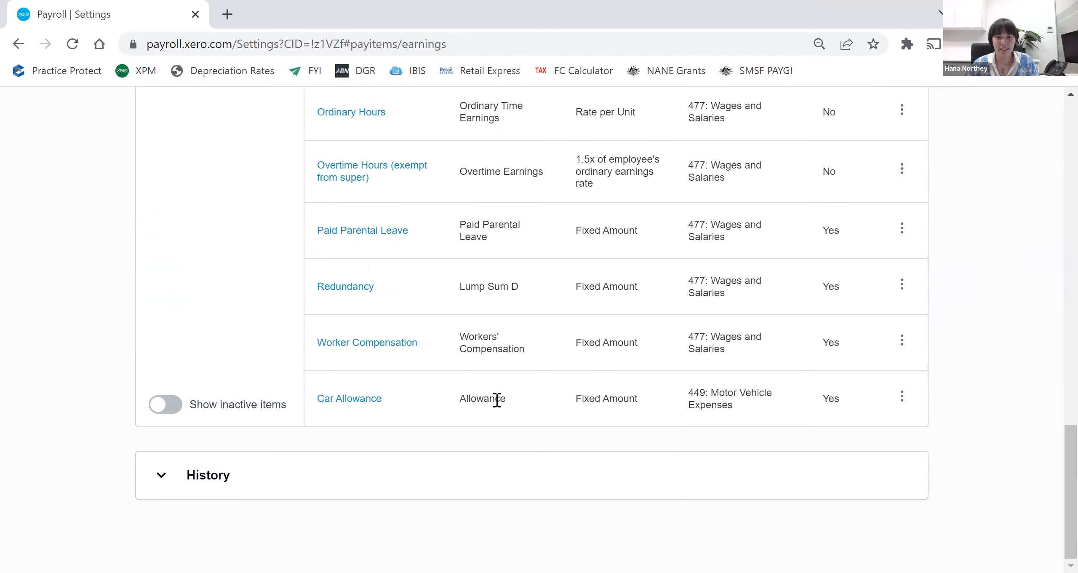
# - Start a new Allowance earnings pay item and name it Laundry Allowance
pyautogui.scroll(1, 398, 434)
pyautogui.scroll(13, 761, 433)
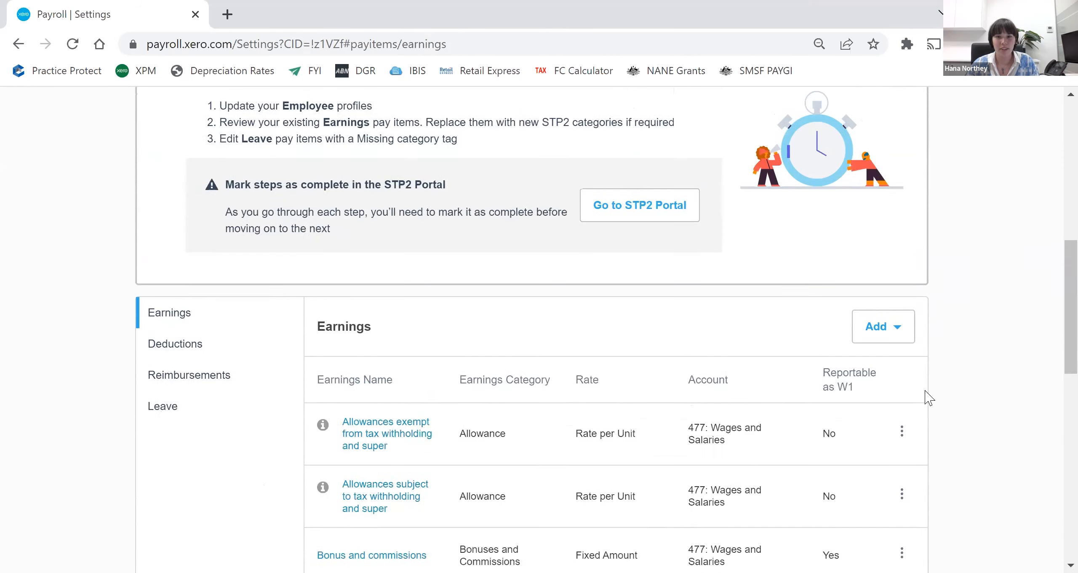
pyautogui.scroll(2, 928, 398)
pyautogui.click(905, 421)
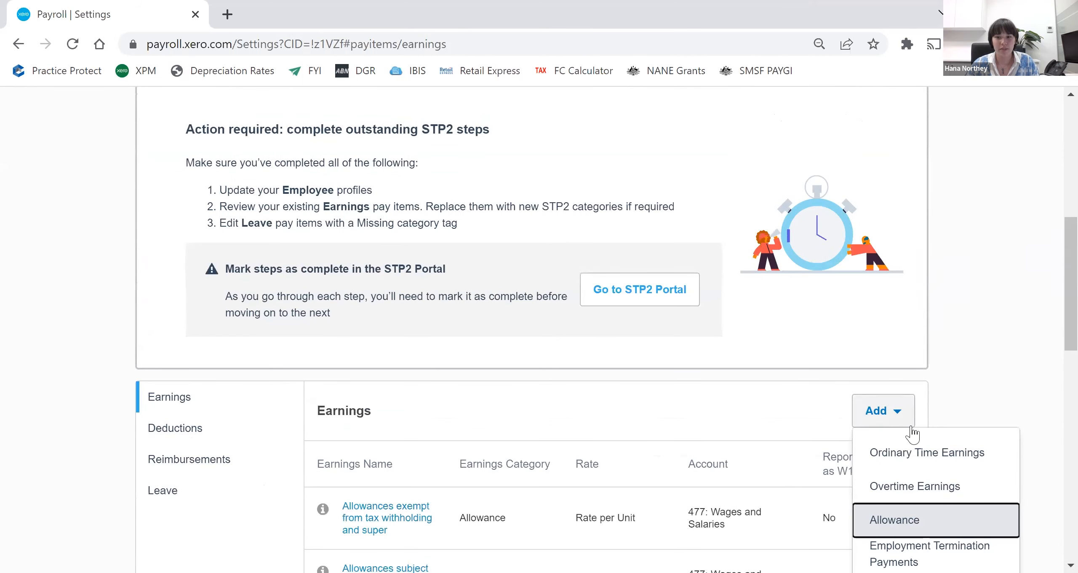
pyautogui.click(901, 524)
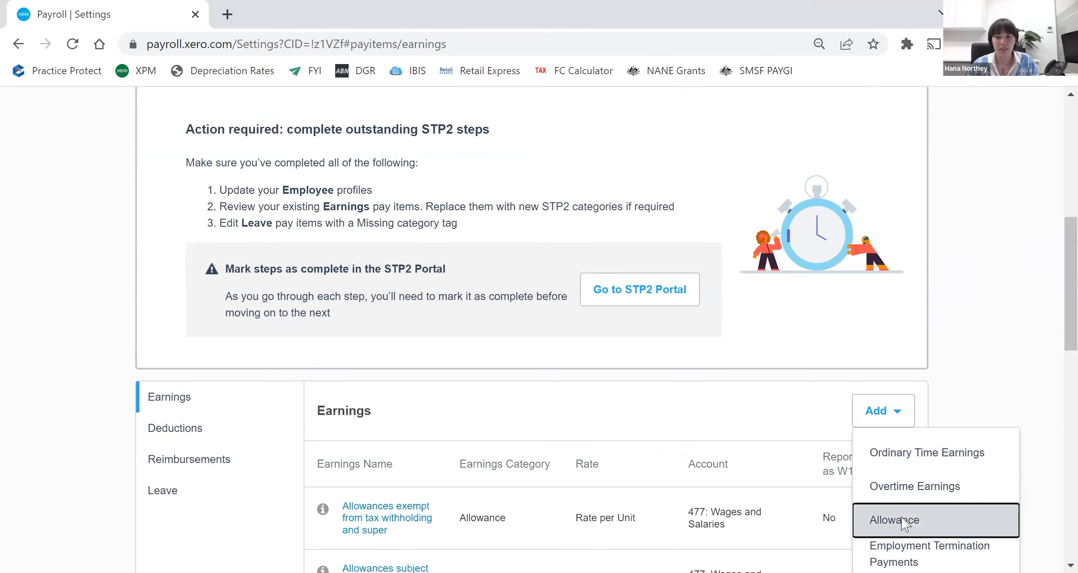
pyautogui.click(543, 295)
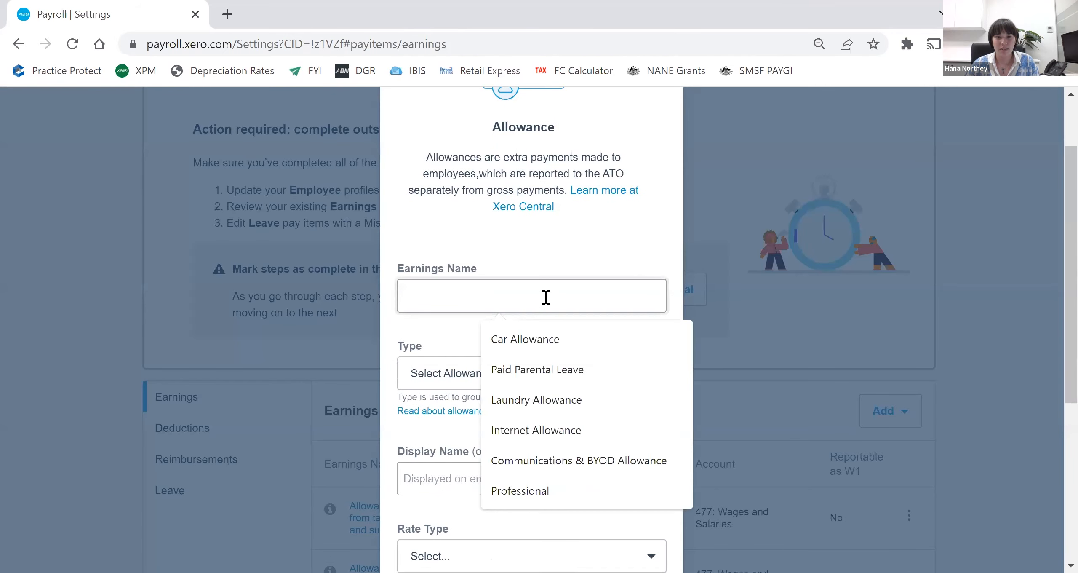
pyautogui.click(562, 402)
# - Review the available allowance types and set the new pay item's type to Laundry
pyautogui.click(516, 347)
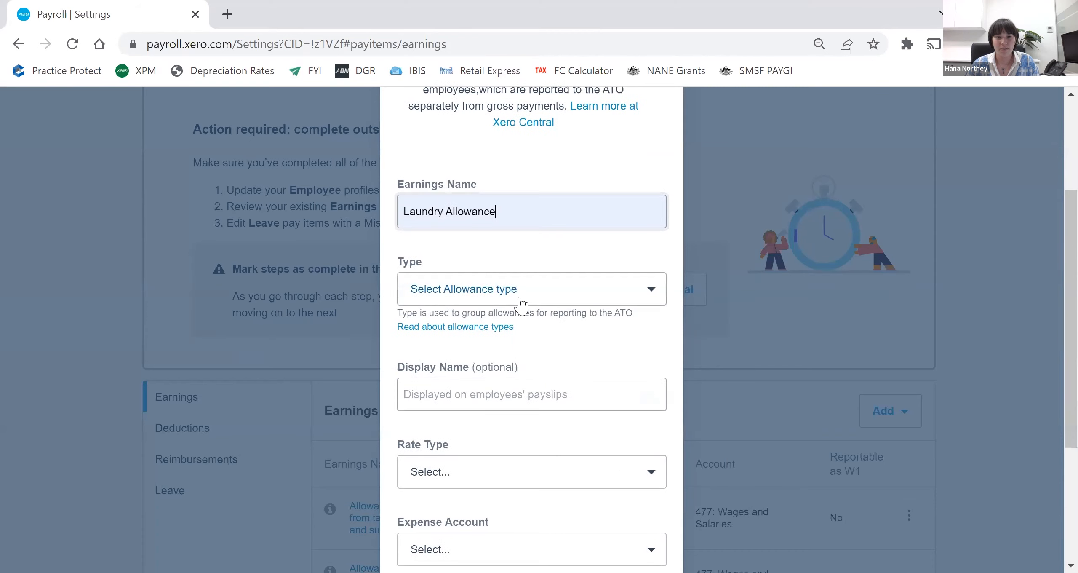
pyautogui.scroll(-2, 516, 348)
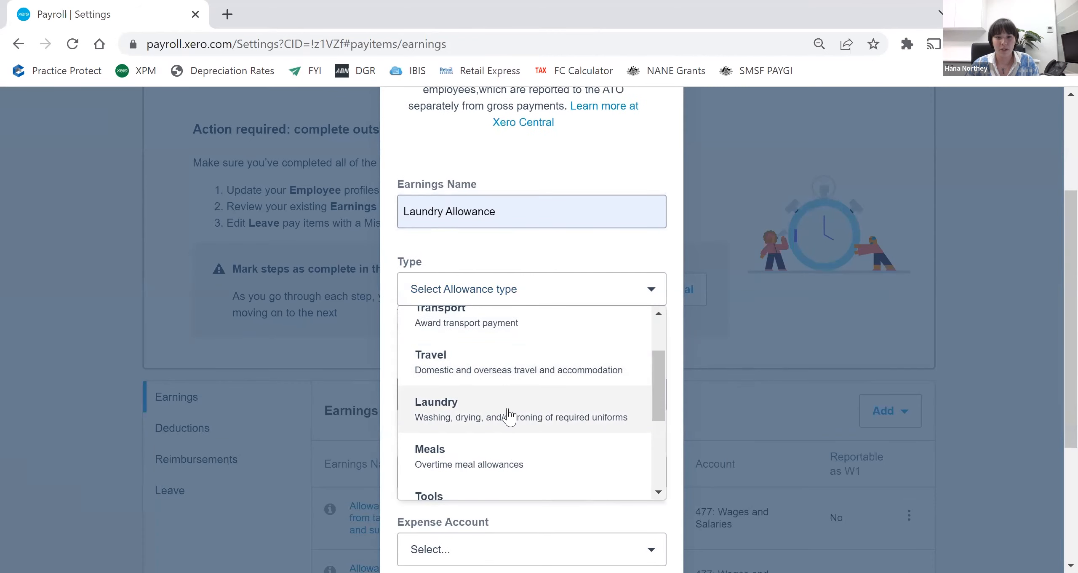
pyautogui.scroll(-4, 544, 345)
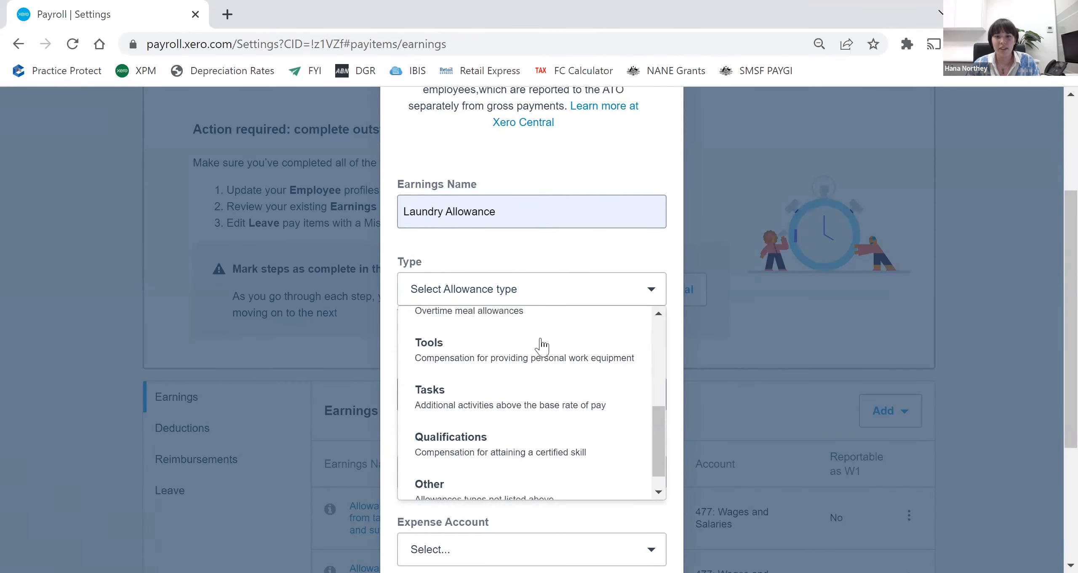
pyautogui.scroll(-2, 535, 381)
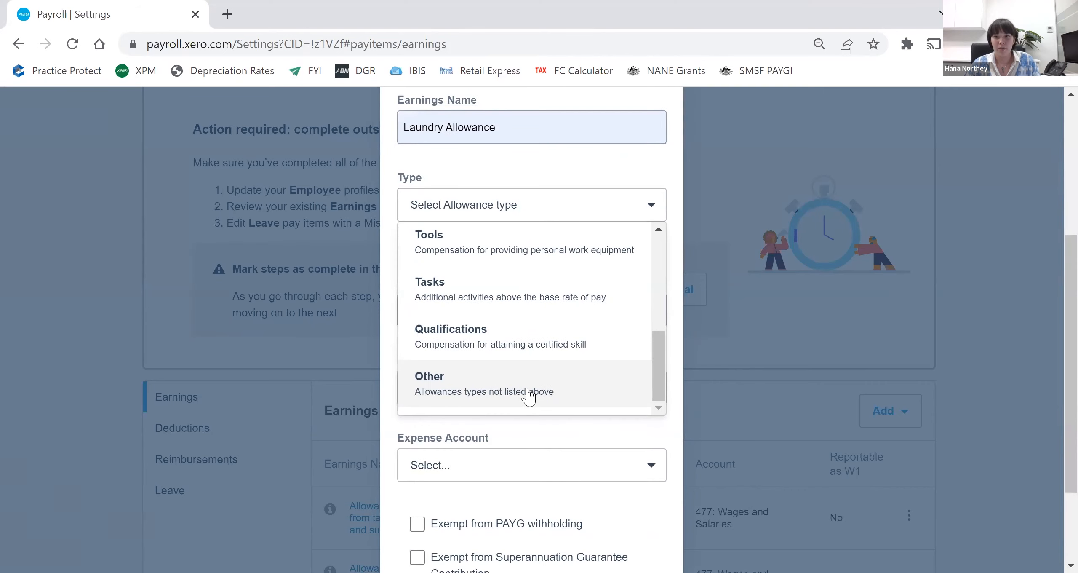
pyautogui.scroll(4, 536, 368)
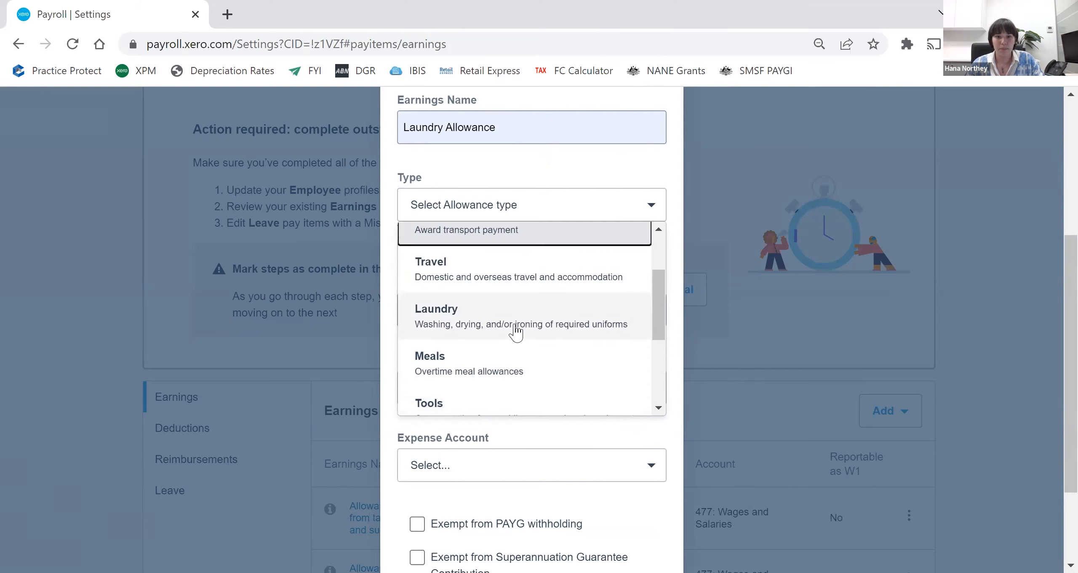
pyautogui.click(515, 324)
# - Set the laundry pay item's display name to Laundry Allowance and its rate type to Fixed Amount
pyautogui.scroll(-1, 516, 324)
pyautogui.scroll(-1, 519, 236)
pyautogui.click(518, 236)
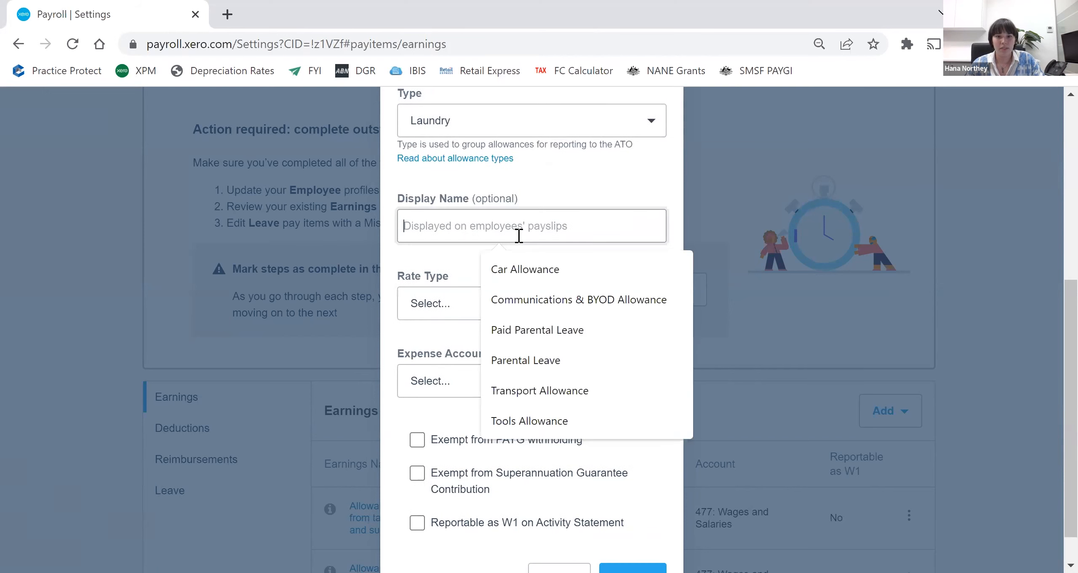
pyautogui.write('Laundry Allowance')
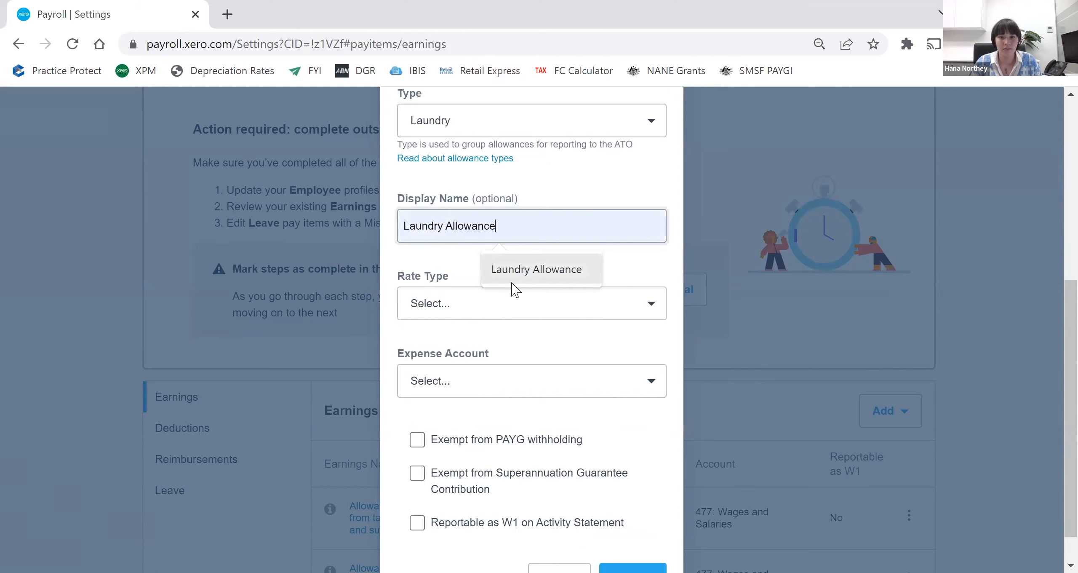
pyautogui.click(513, 278)
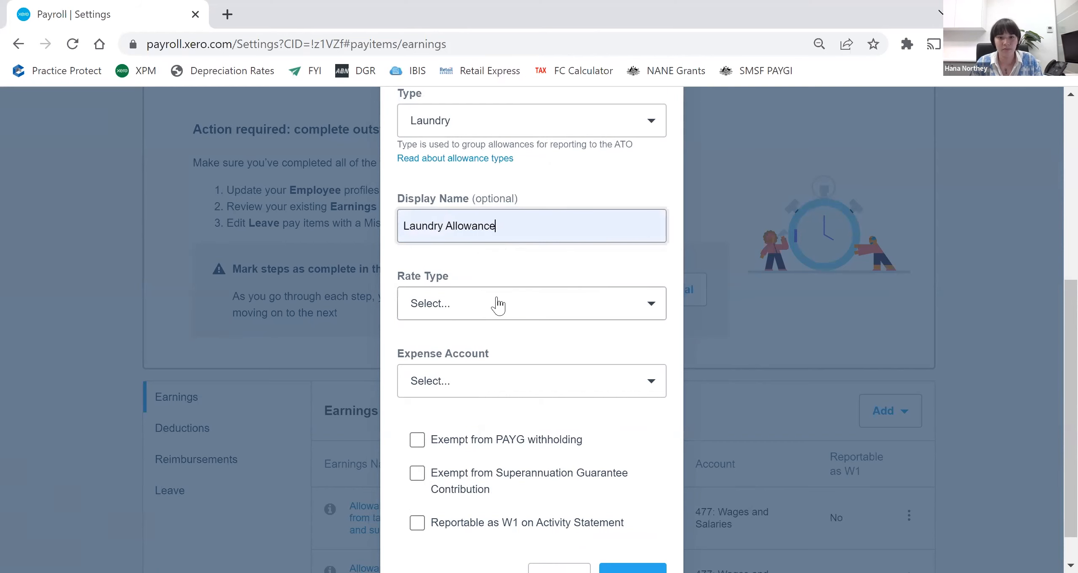
pyautogui.click(498, 305)
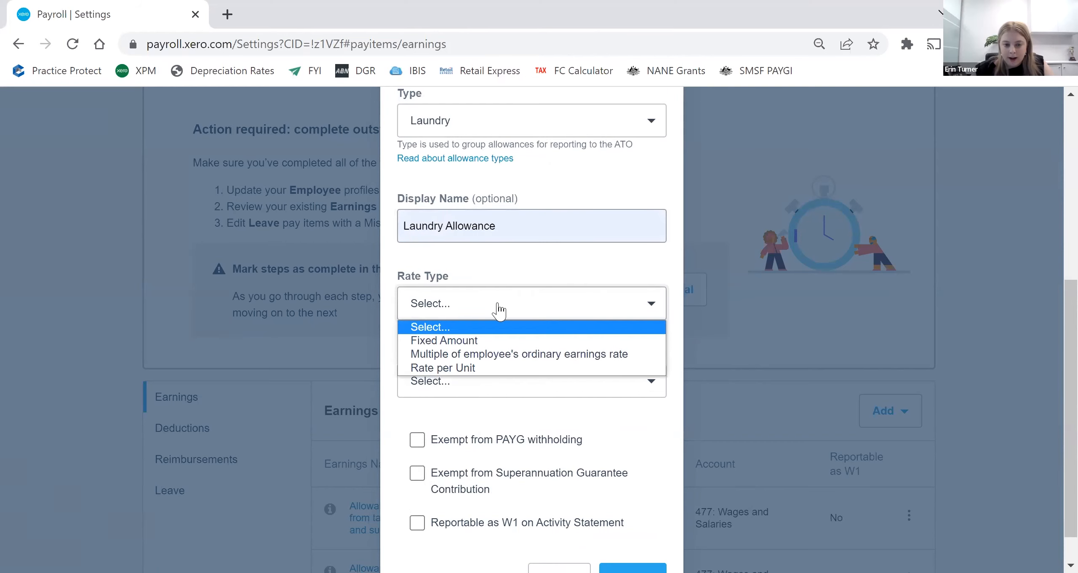
pyautogui.click(486, 340)
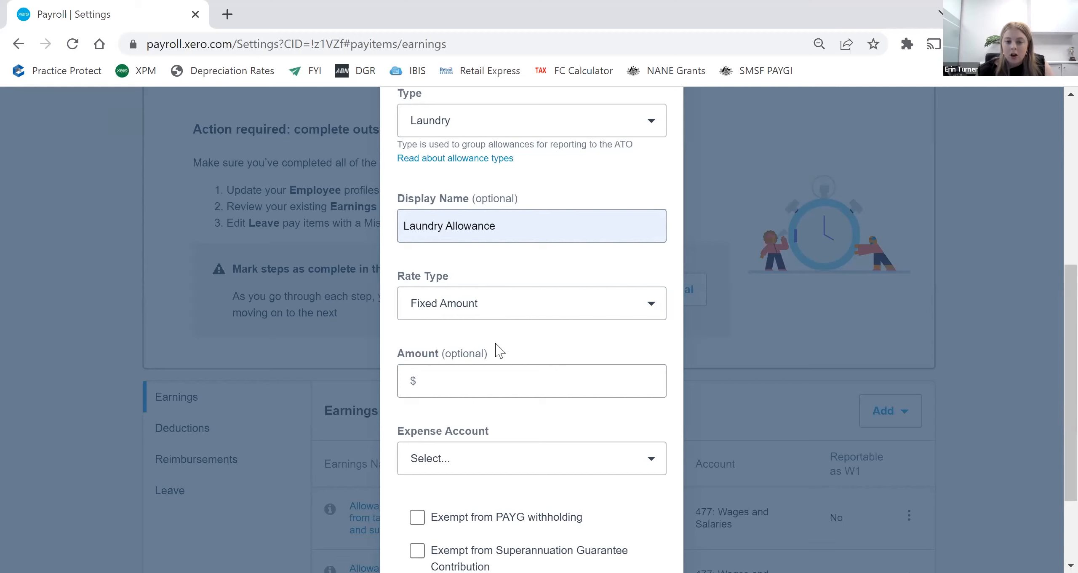
# - Look through the expense account choices for the Laundry Allowance without selecting one
pyautogui.scroll(-2, 498, 349)
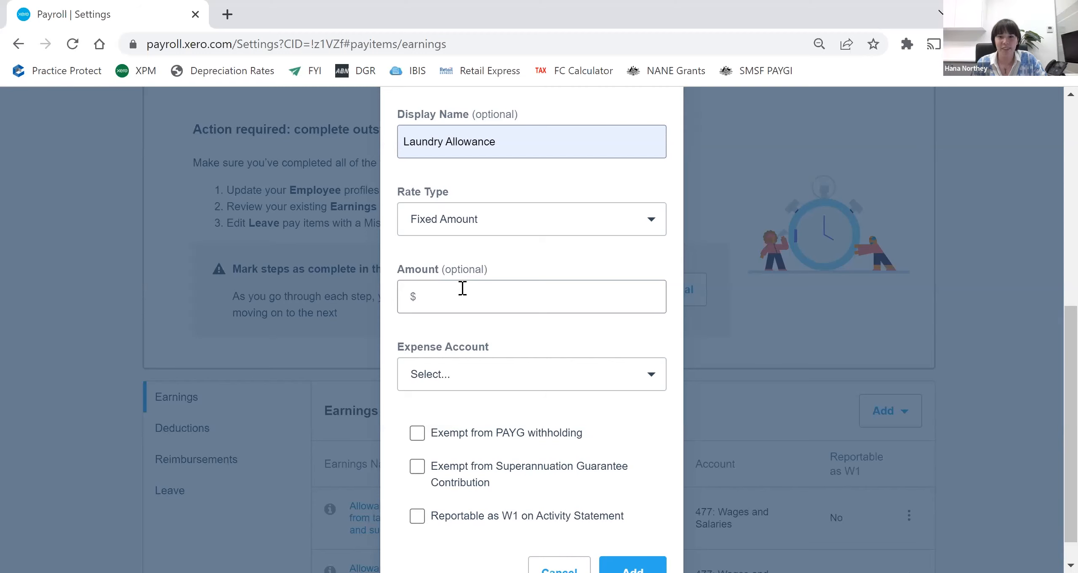
pyautogui.scroll(-1, 510, 351)
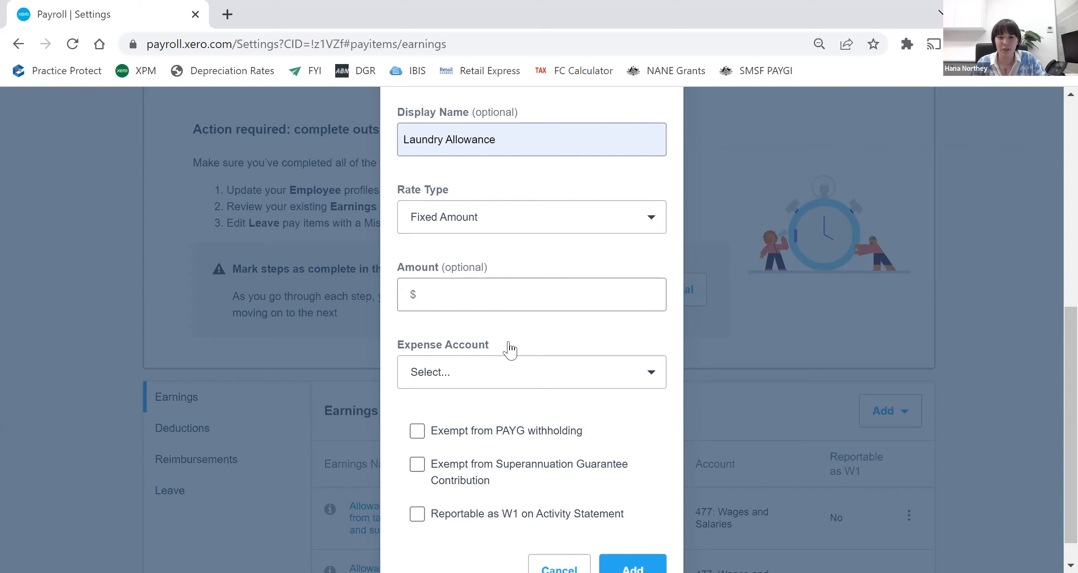
pyautogui.scroll(-1, 510, 350)
pyautogui.click(510, 348)
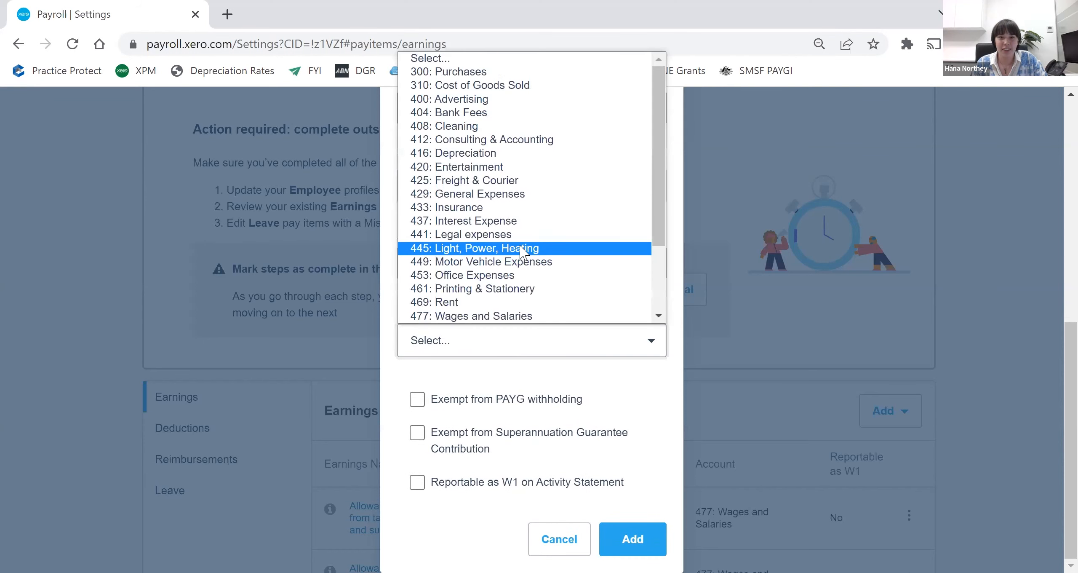
pyautogui.scroll(-4, 523, 252)
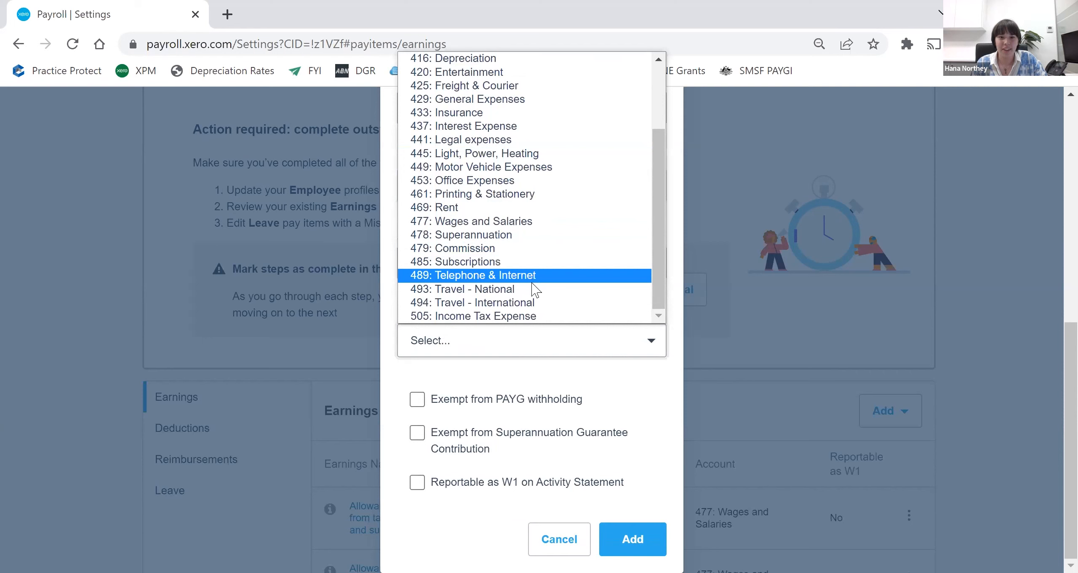
pyautogui.scroll(3, 534, 289)
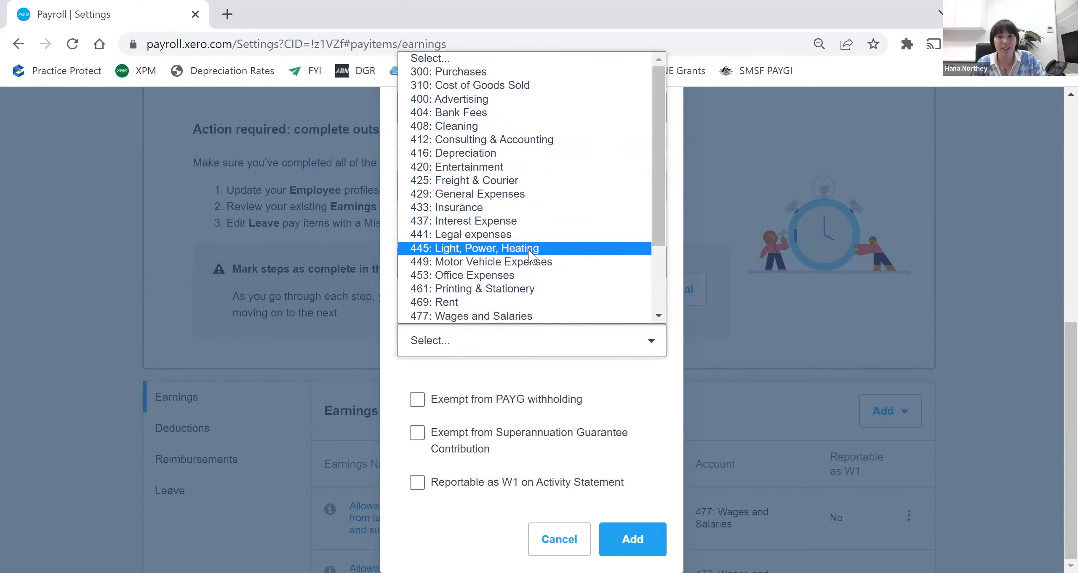
pyautogui.click(560, 377)
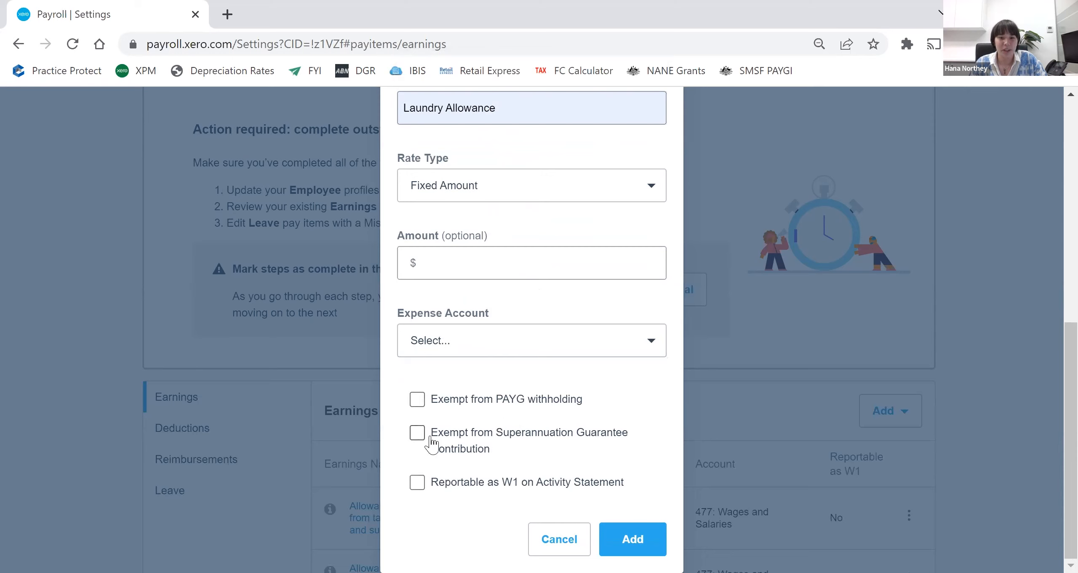
# - Mark Laundry Allowance as exempt from Superannuation Guarantee Contribution and reportable as W1, and cancel adding the pay item
pyautogui.click(417, 434)
pyautogui.click(418, 482)
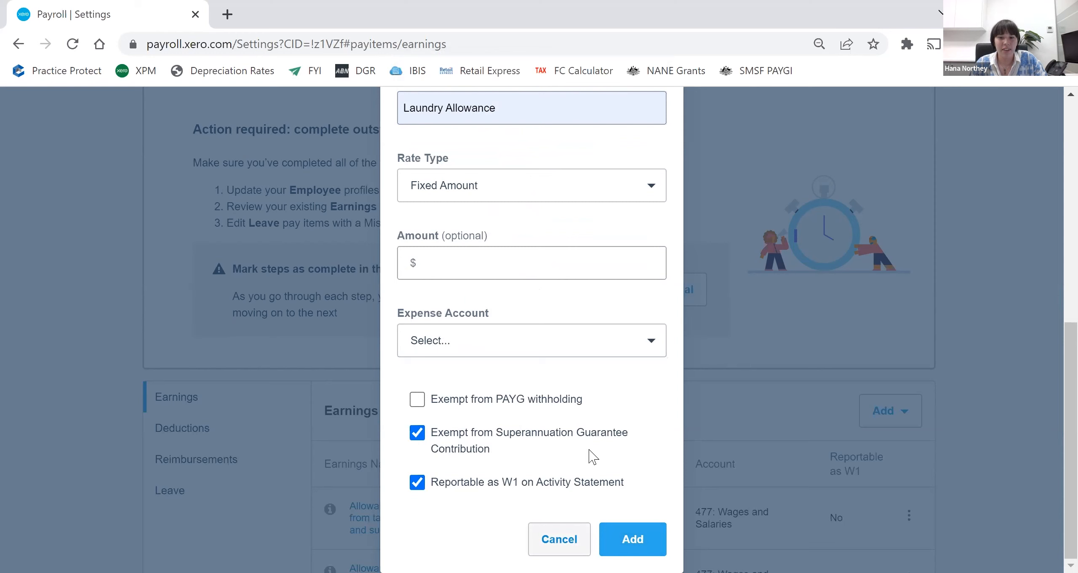
pyautogui.scroll(2, 655, 470)
pyautogui.scroll(-2, 610, 497)
pyautogui.click(559, 539)
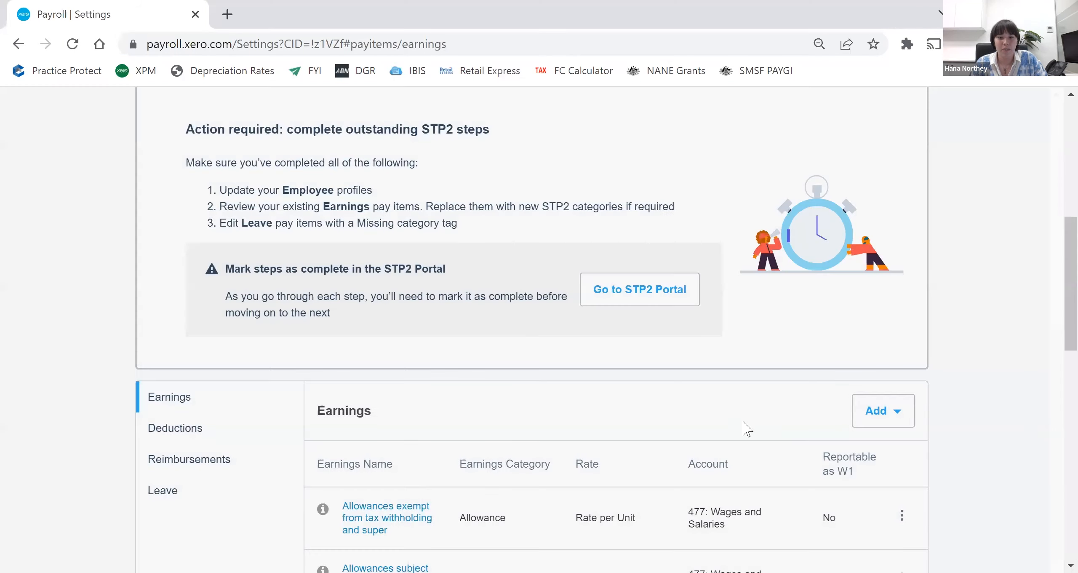
# - Try to mark the "Allowances exempt from tax withholding and super" earnings pay item as inactive
pyautogui.scroll(-2, 589, 425)
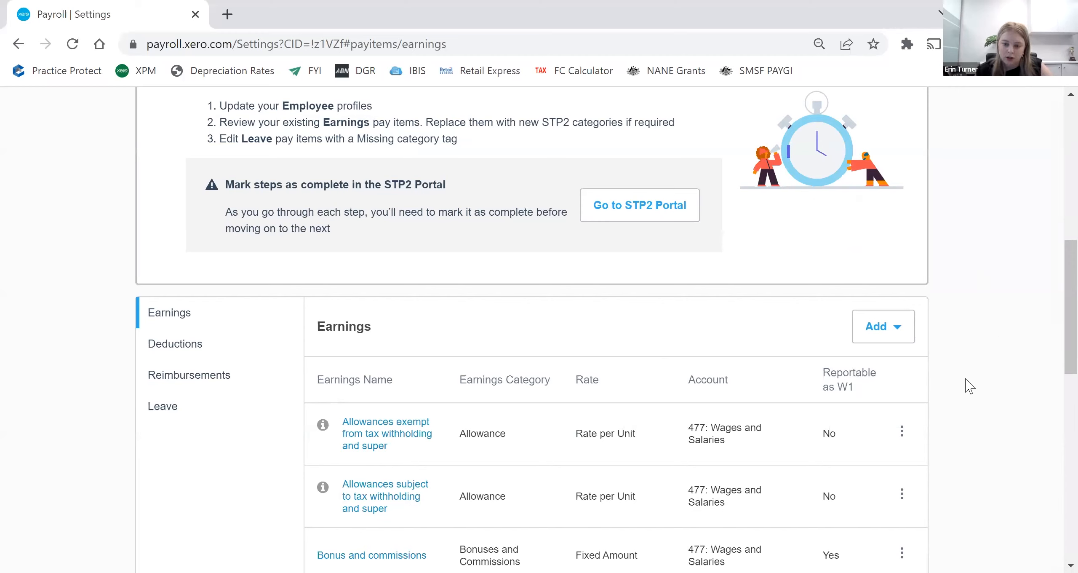
pyautogui.click(902, 430)
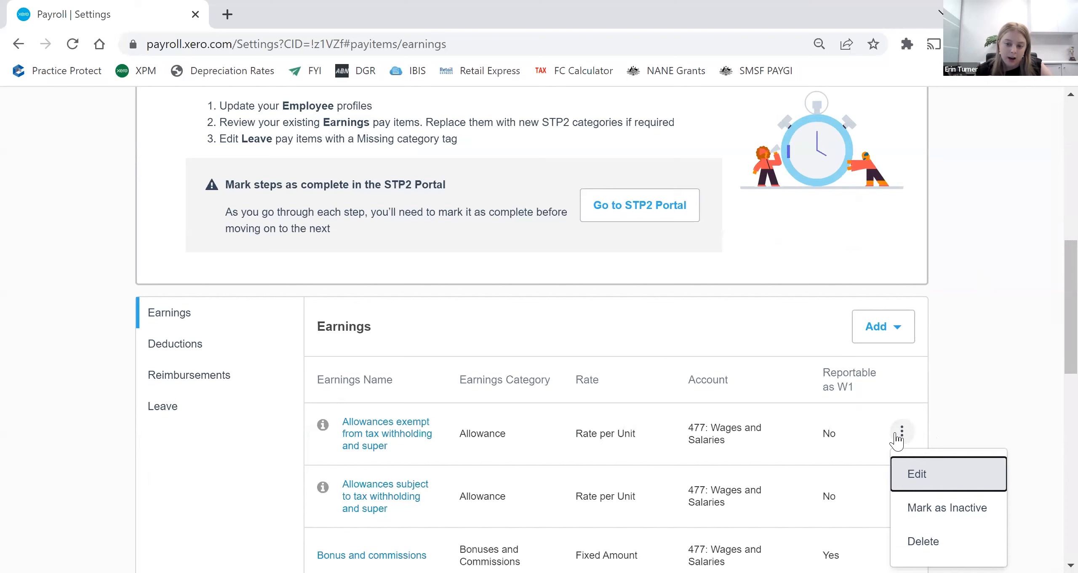
pyautogui.click(940, 509)
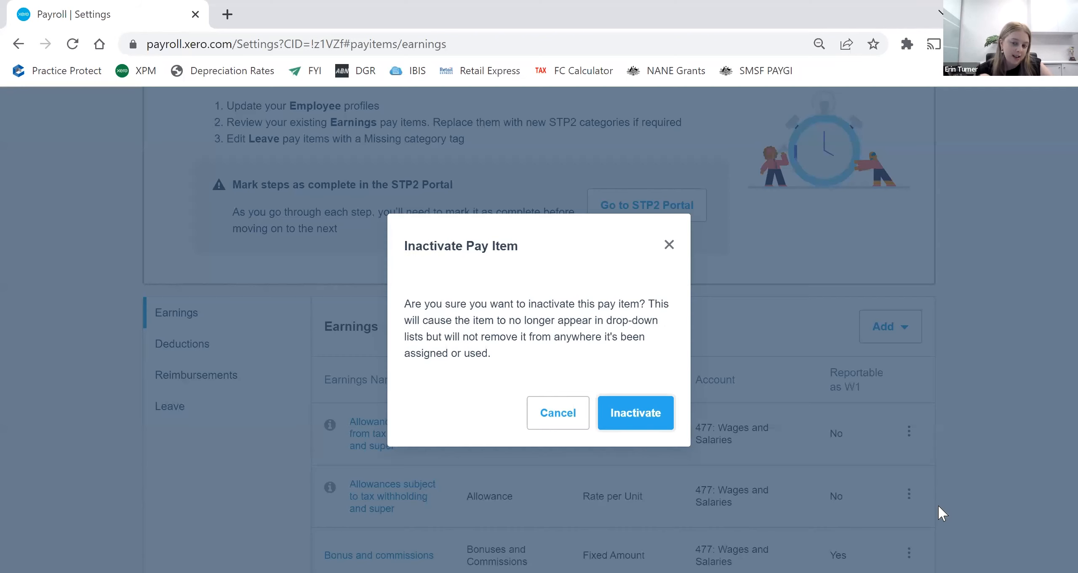
pyautogui.click(651, 414)
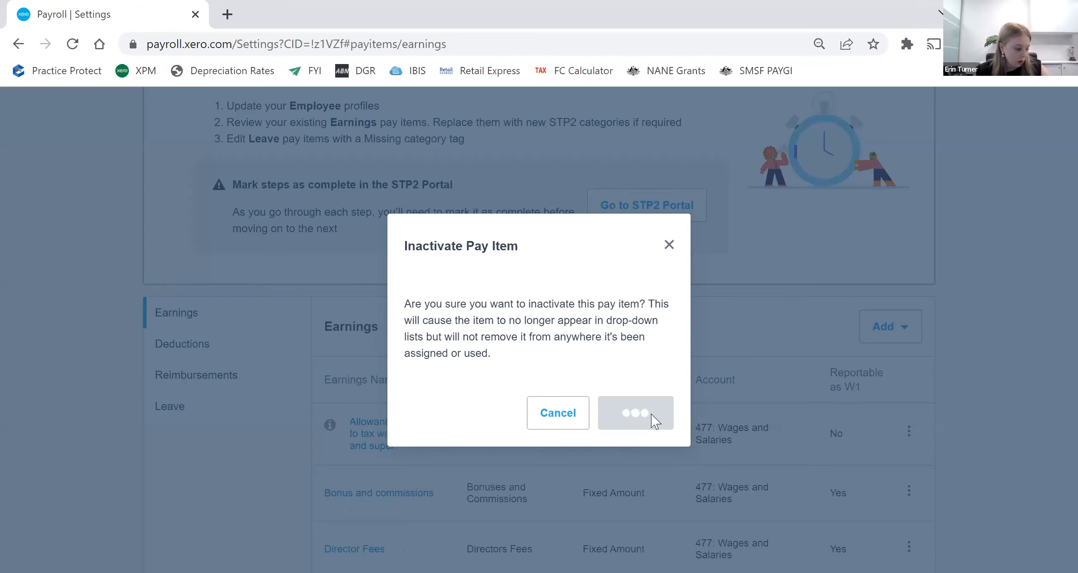
pyautogui.scroll(-6, 651, 413)
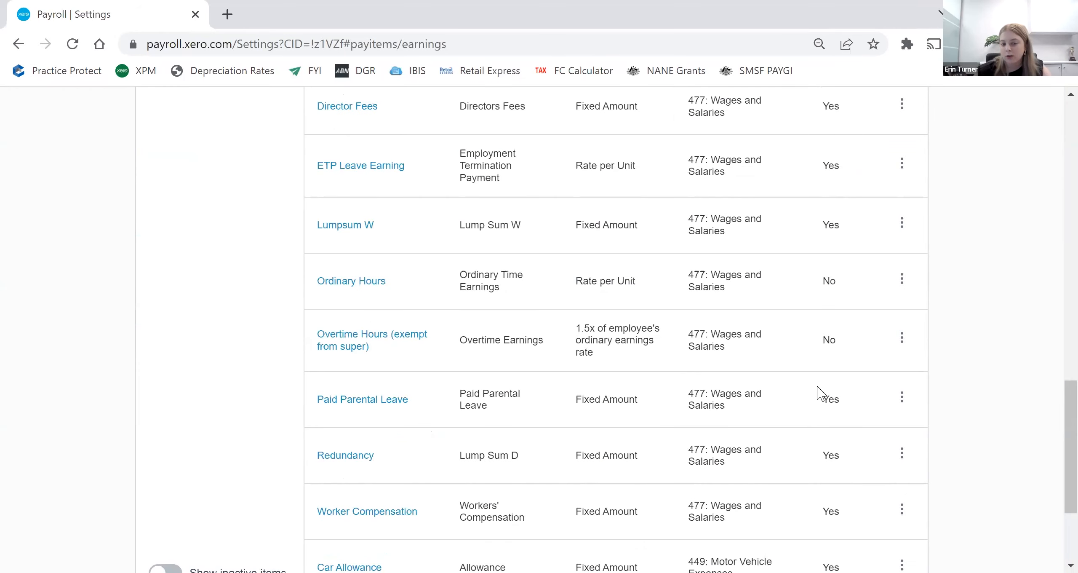
pyautogui.scroll(4, 819, 388)
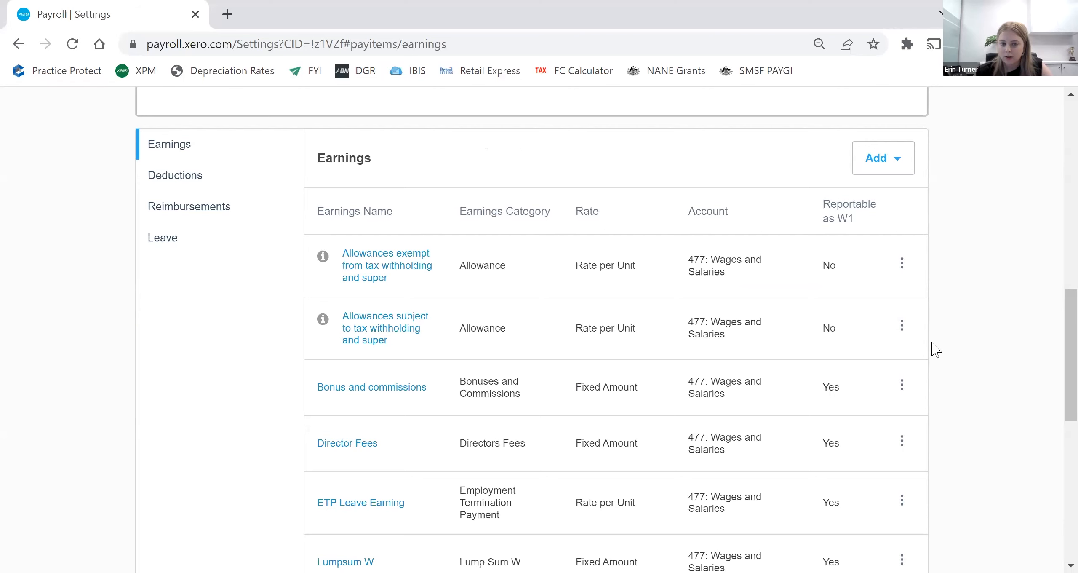
# - Leave the pay item settings for the Single Touch Payroll overview and open the STP2 Portal
pyautogui.scroll(4, 943, 368)
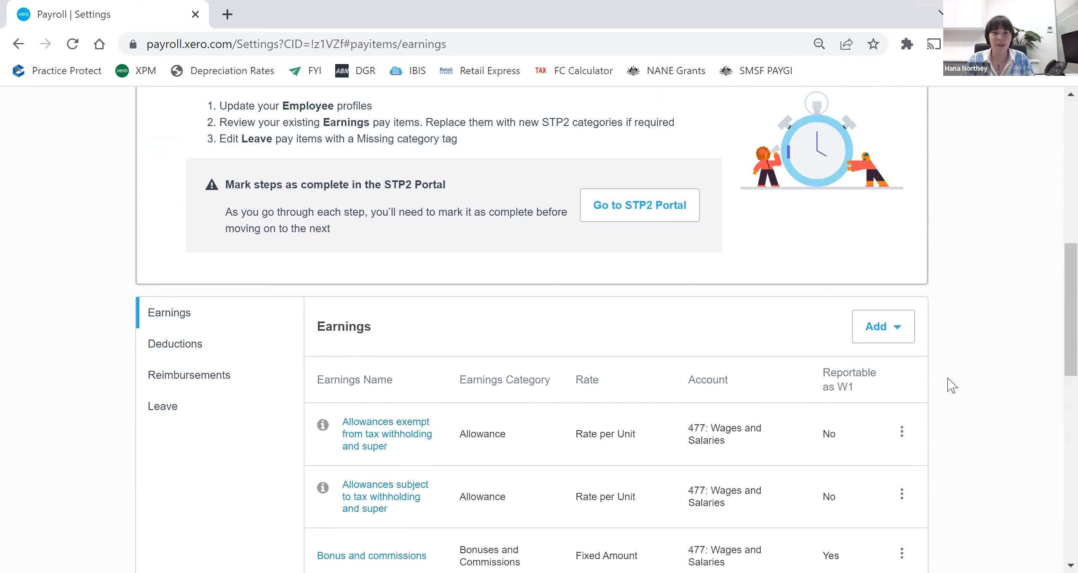
pyautogui.scroll(4, 952, 385)
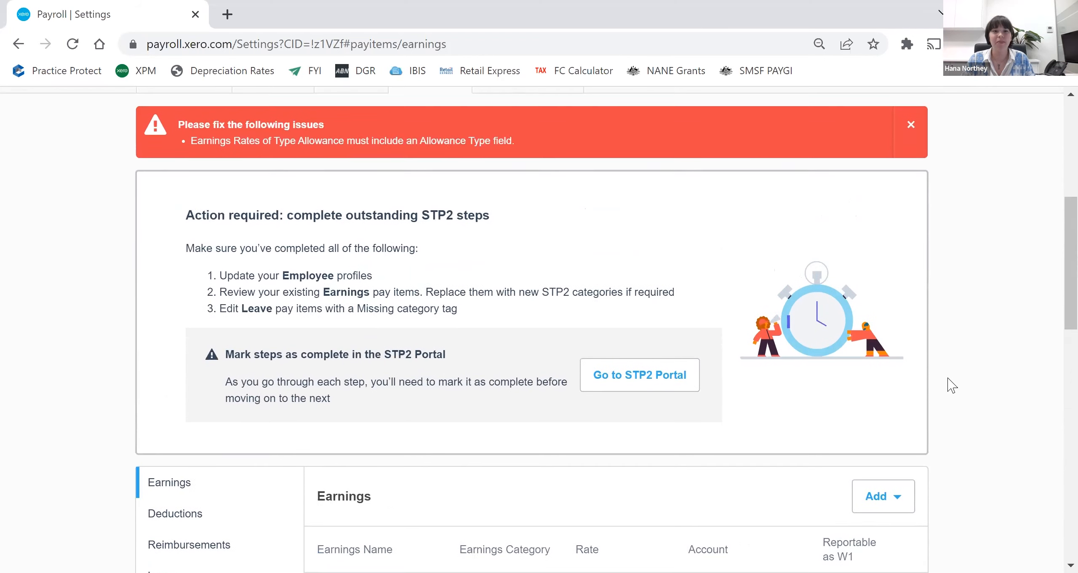
pyautogui.scroll(8, 952, 386)
pyautogui.click(483, 169)
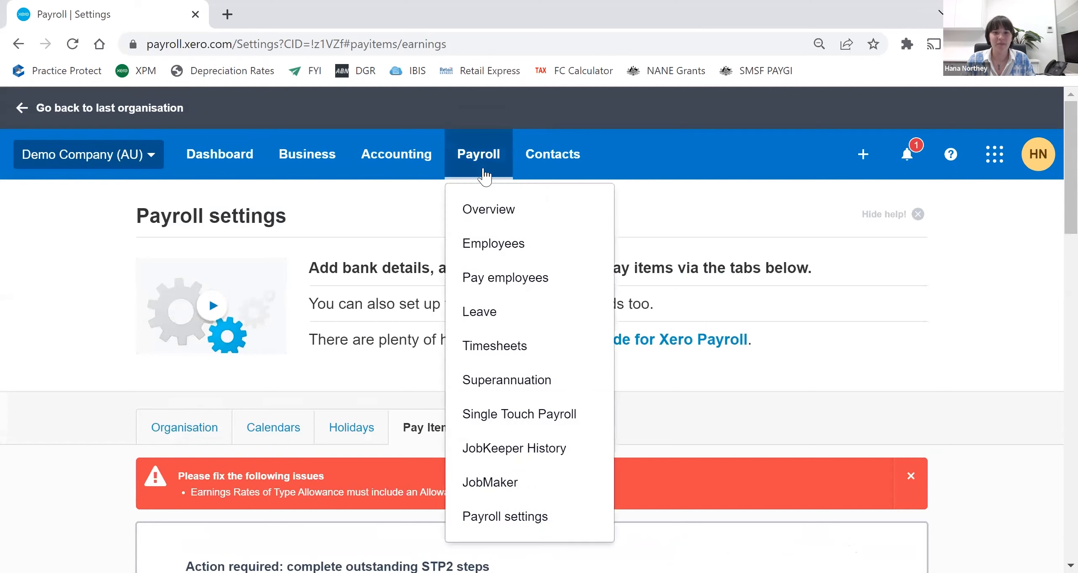
pyautogui.click(539, 419)
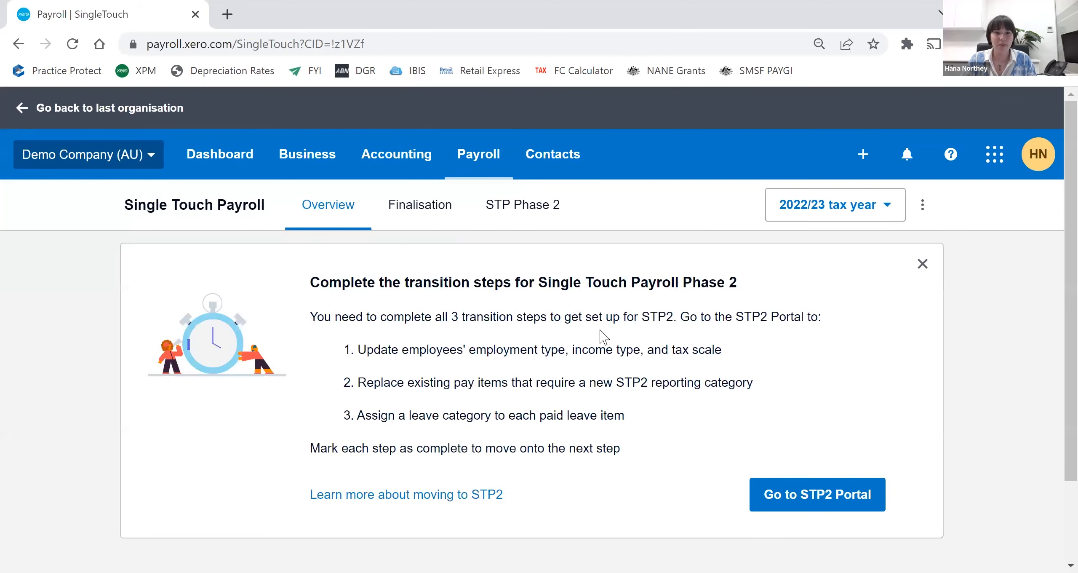
pyautogui.scroll(-5, 601, 269)
pyautogui.scroll(5, 530, 349)
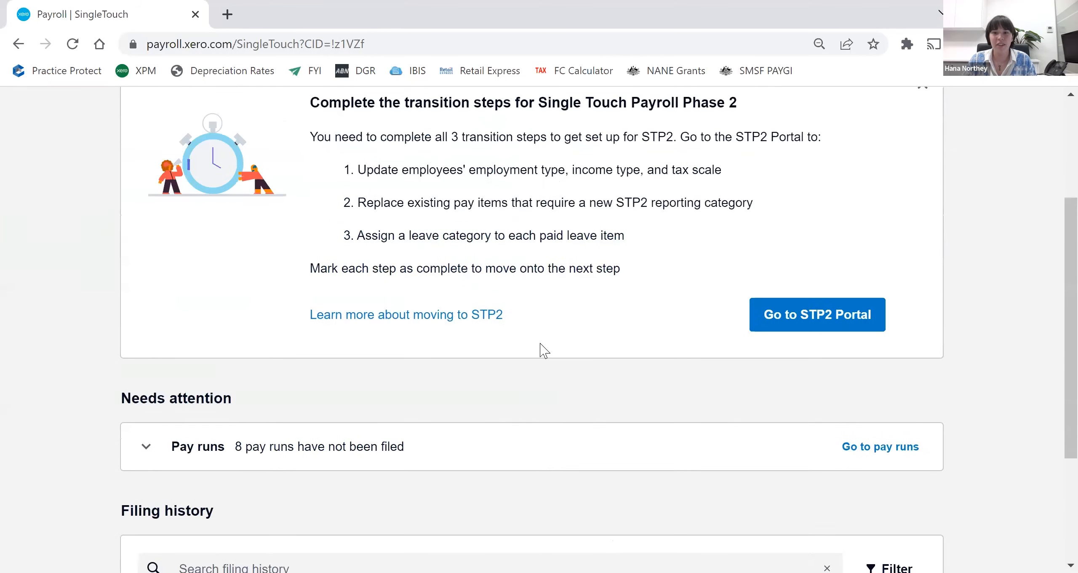
pyautogui.click(777, 413)
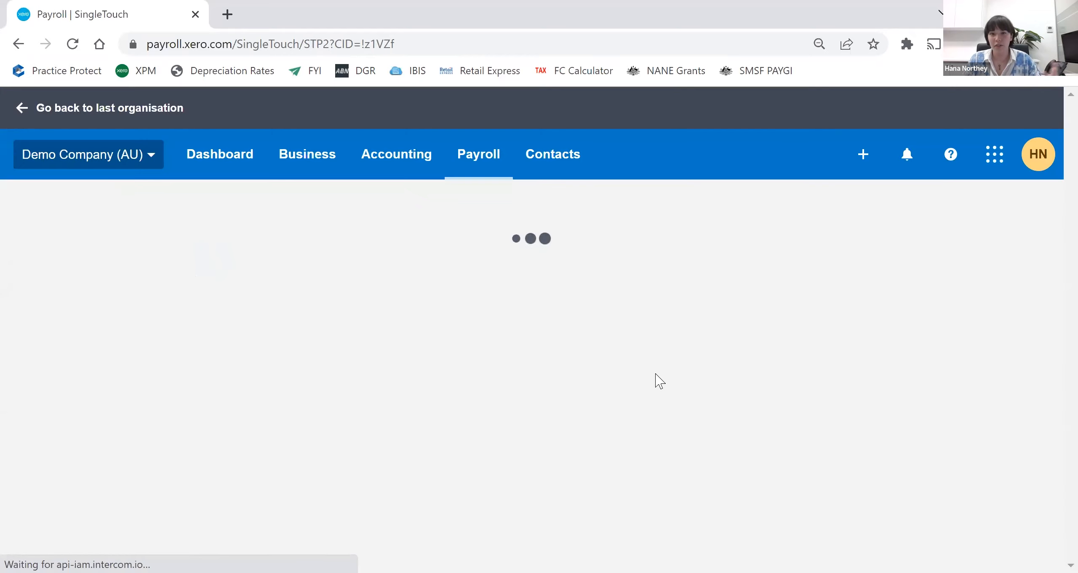
# - Review the STP Phase 2 setup steps and expand Step 1, Update employee profiles, to examine its requirements
pyautogui.scroll(-5, 652, 366)
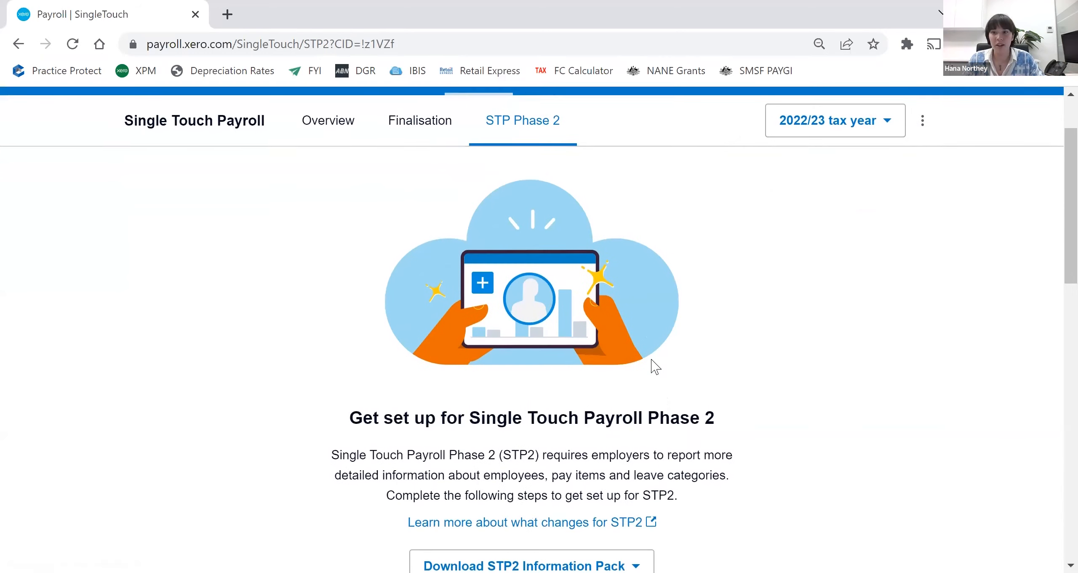
pyautogui.scroll(-2, 652, 360)
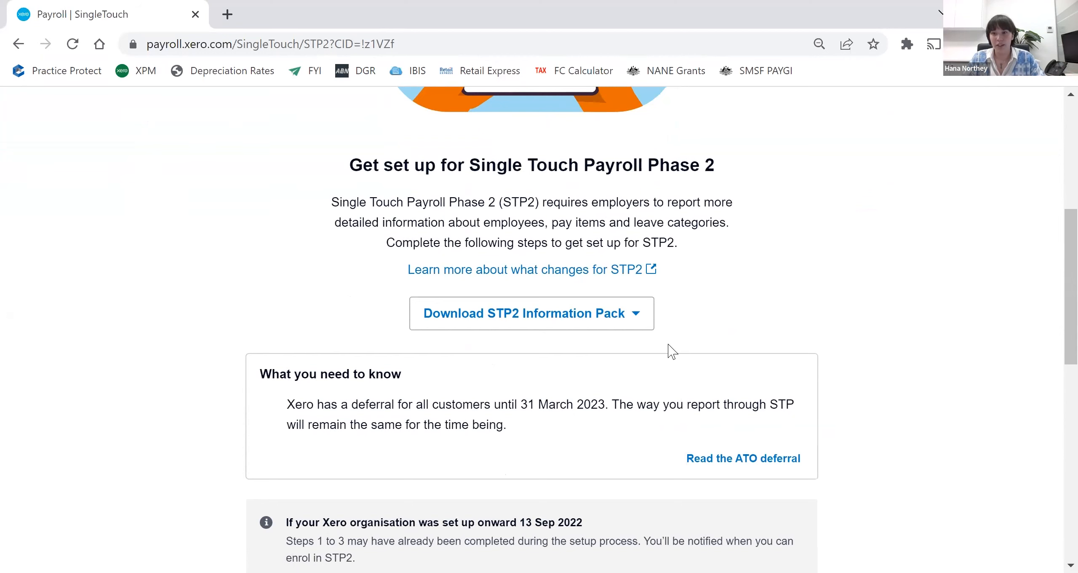
pyautogui.scroll(-2, 671, 341)
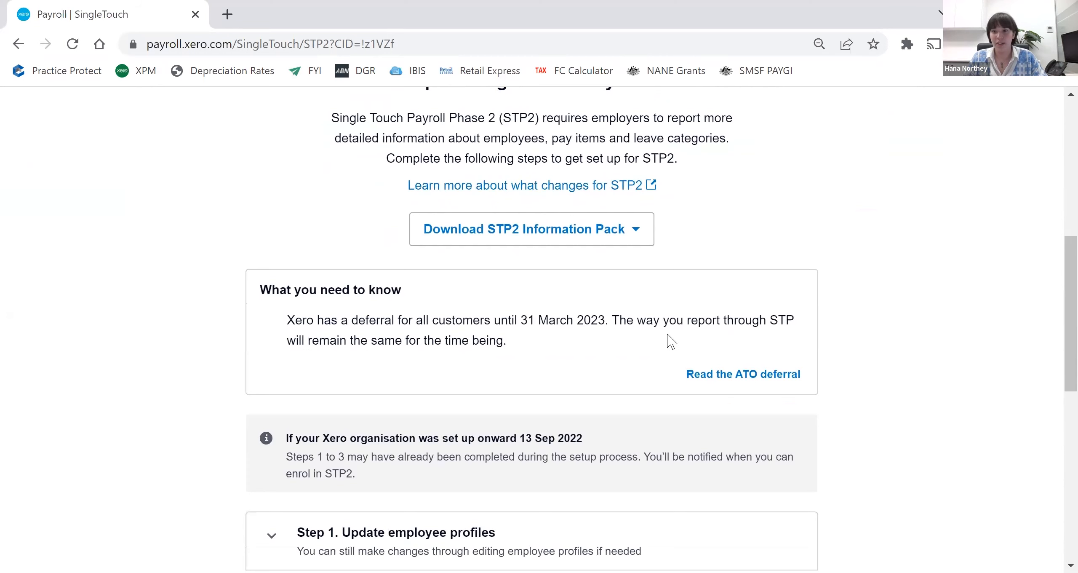
pyautogui.scroll(-4, 671, 341)
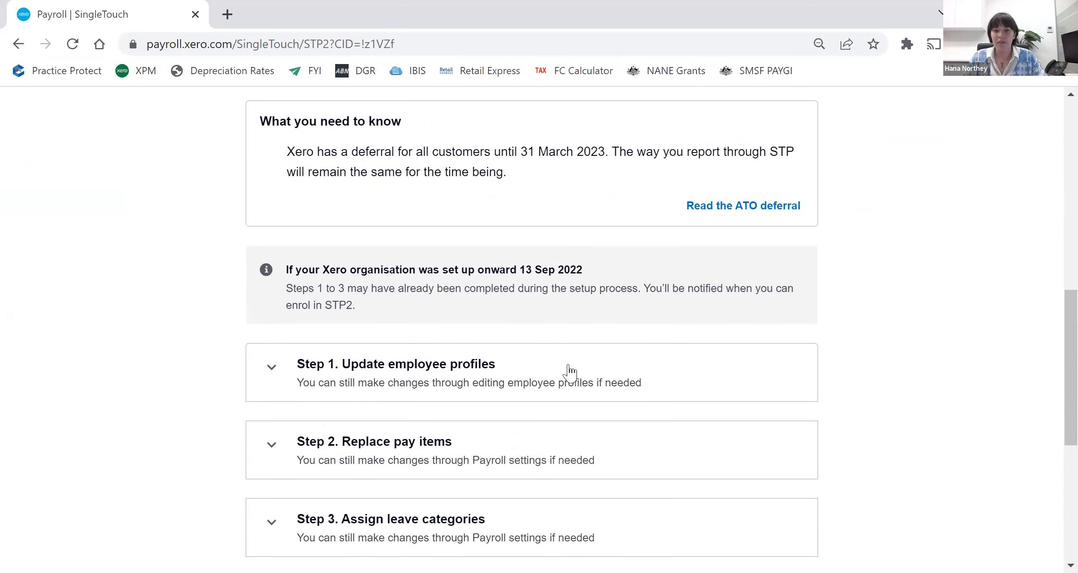
pyautogui.click(532, 373)
pyautogui.scroll(-8, 539, 366)
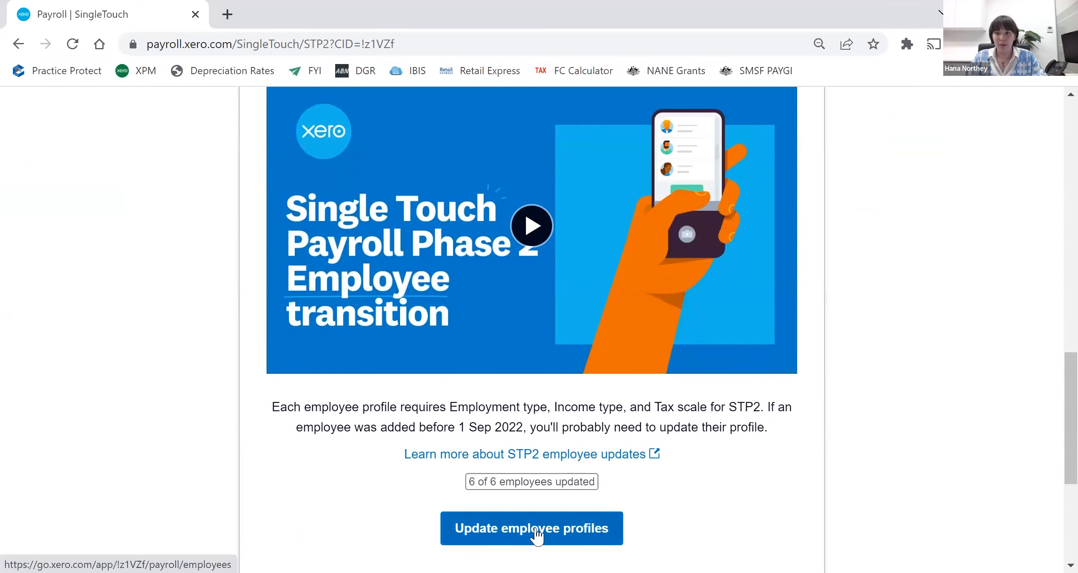
pyautogui.scroll(2, 863, 458)
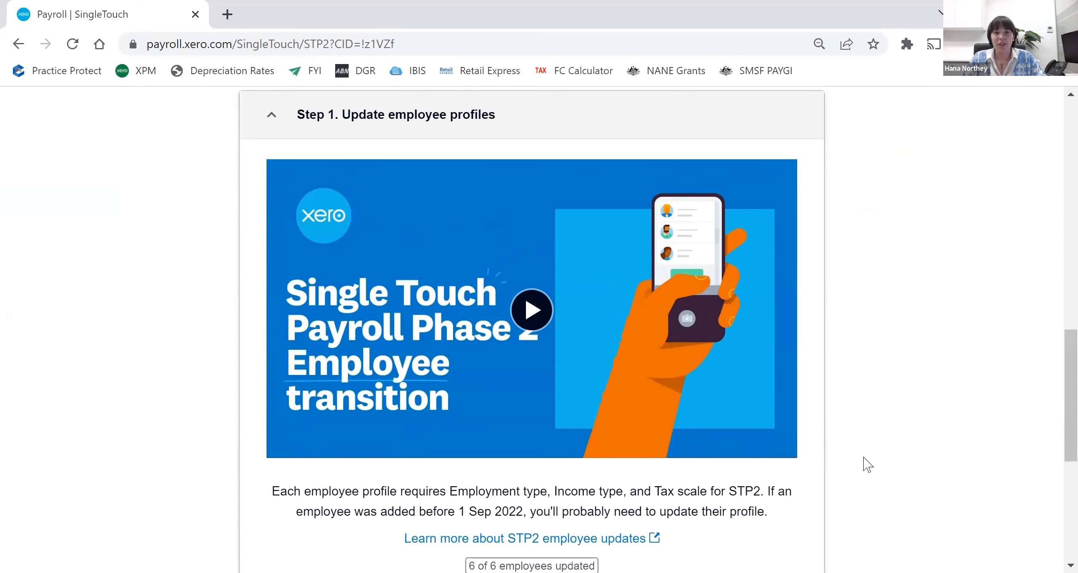
pyautogui.scroll(15, 867, 463)
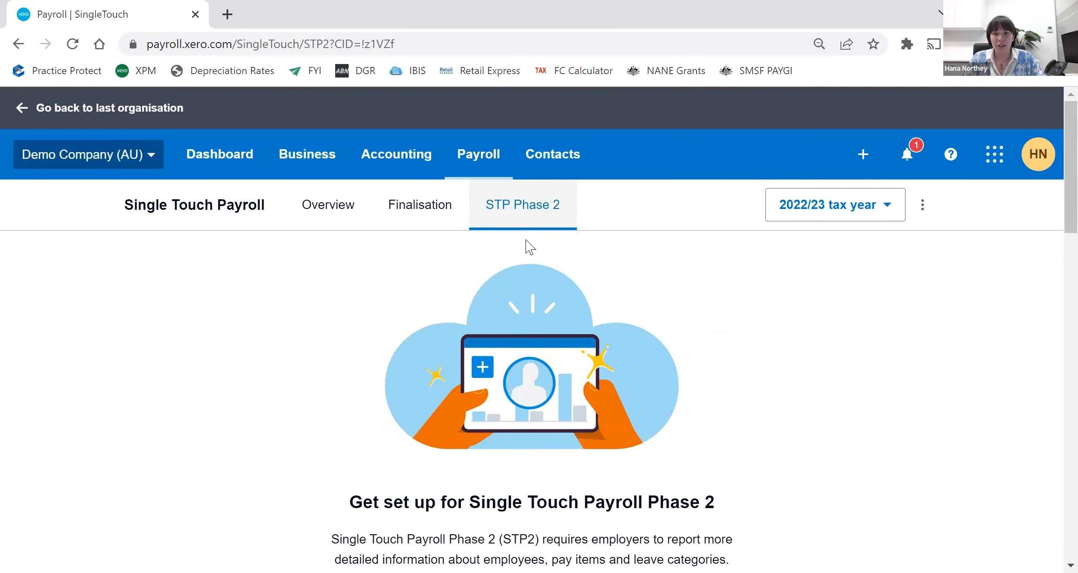
# - Go to the payroll employees list and open the first listed employee's profile
pyautogui.click(484, 165)
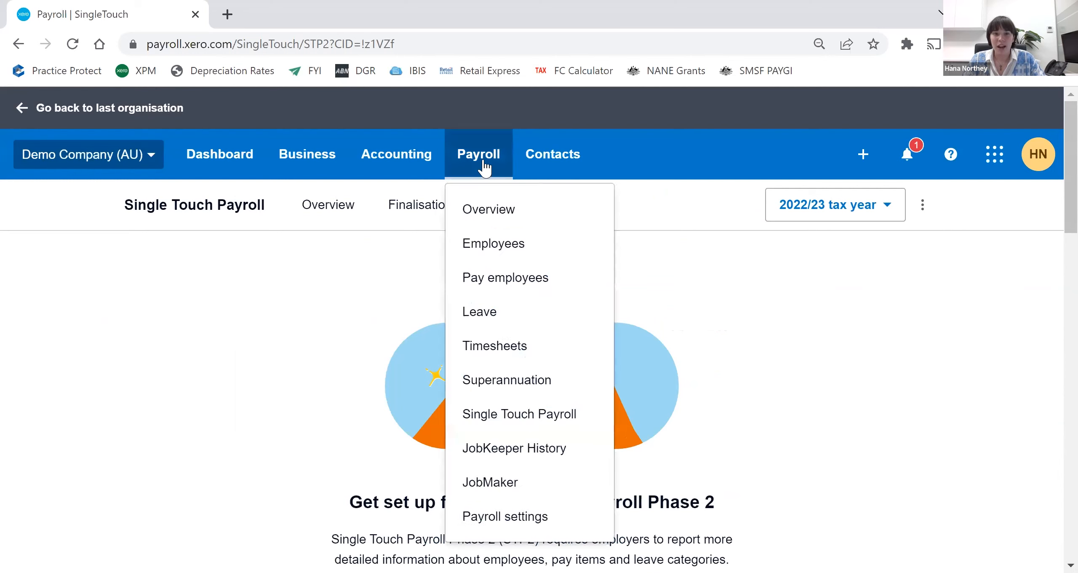
pyautogui.click(535, 245)
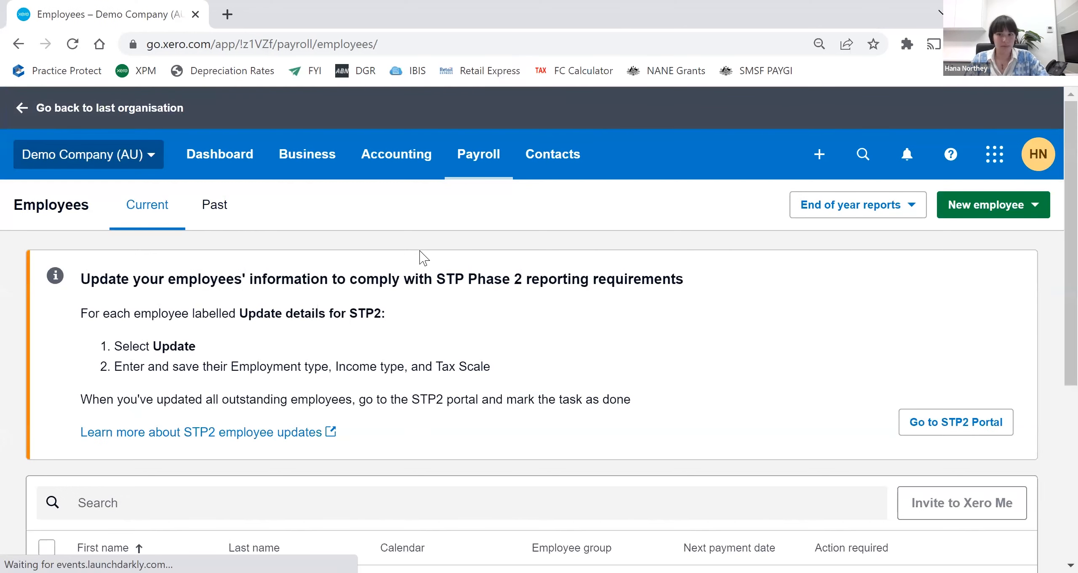
pyautogui.scroll(-5, 421, 248)
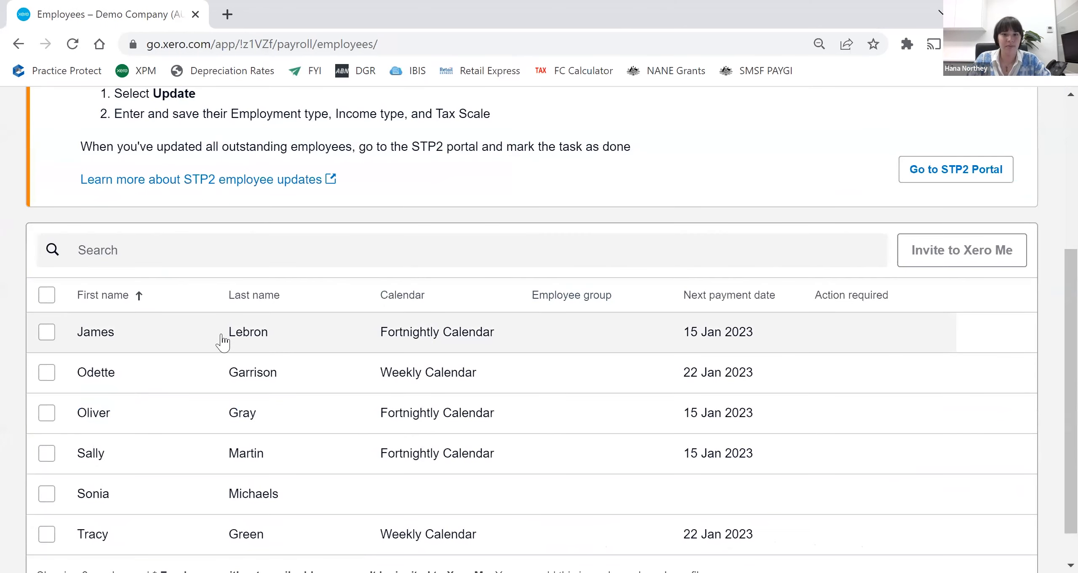
pyautogui.click(190, 339)
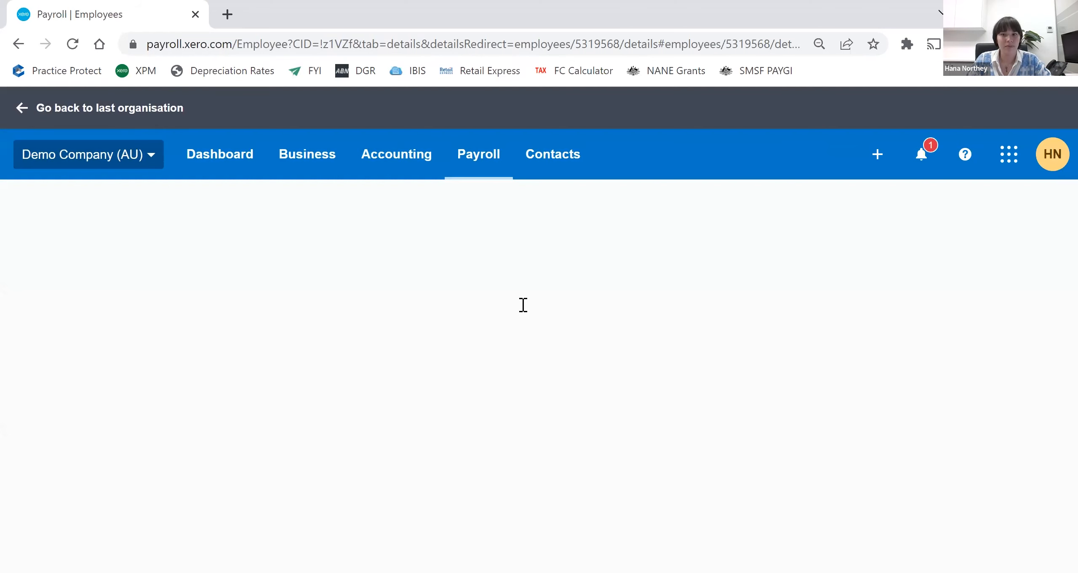
pyautogui.scroll(-1, 522, 305)
pyautogui.scroll(-3, 519, 337)
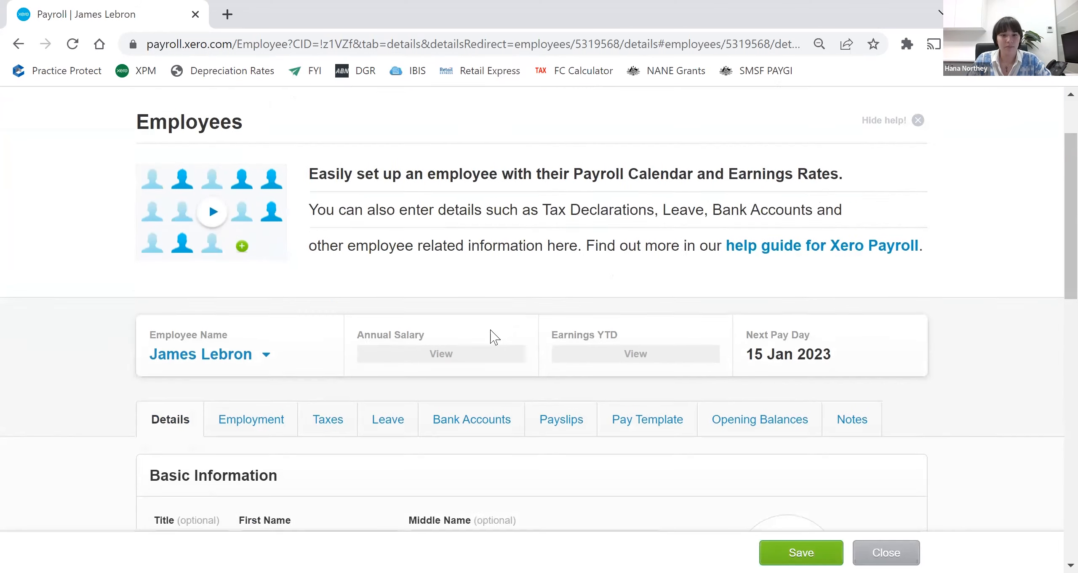
# - Open the employee's employment details and review the employment type, employment basis, start date and classification
pyautogui.click(261, 297)
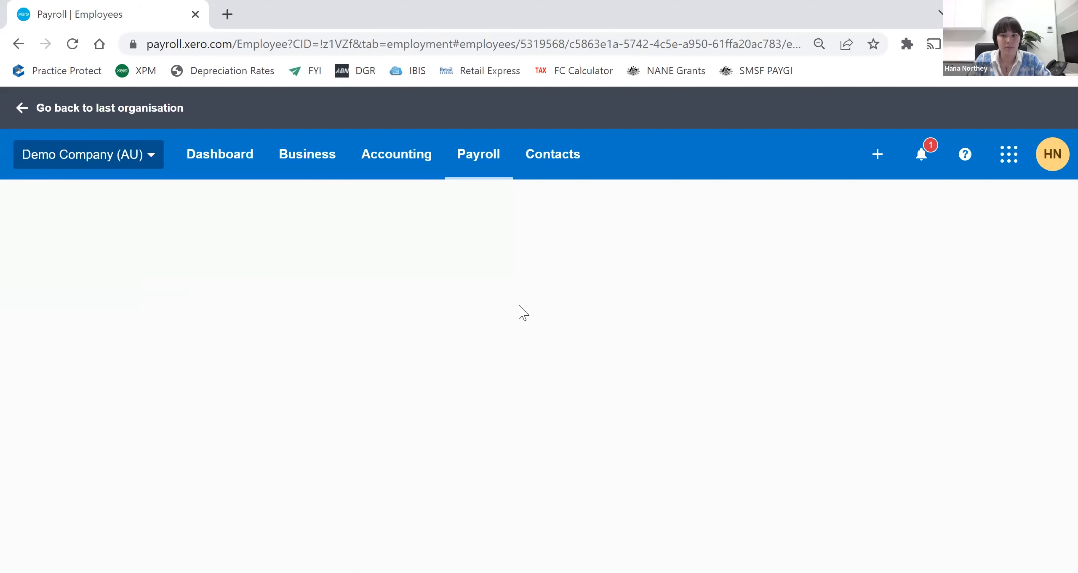
pyautogui.scroll(-2, 522, 313)
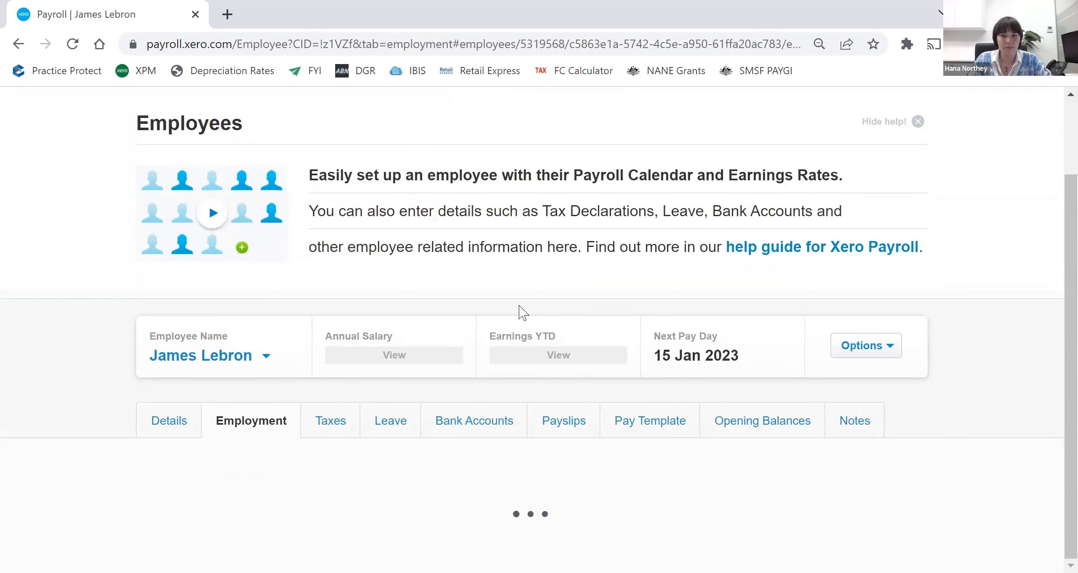
pyautogui.scroll(-2, 769, 315)
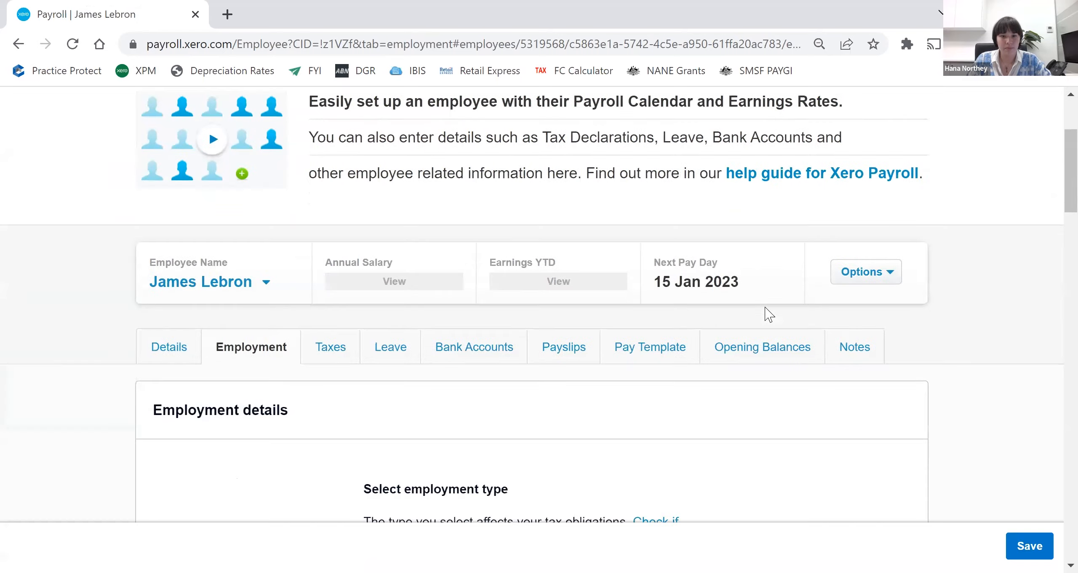
pyautogui.scroll(-12, 769, 315)
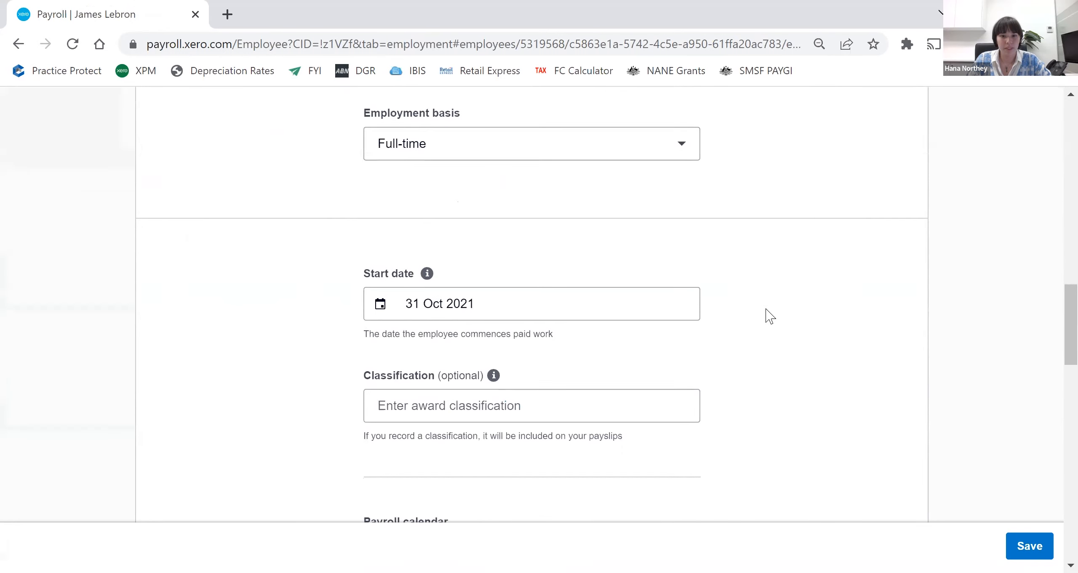
pyautogui.scroll(-20, 769, 316)
pyautogui.scroll(20, 769, 316)
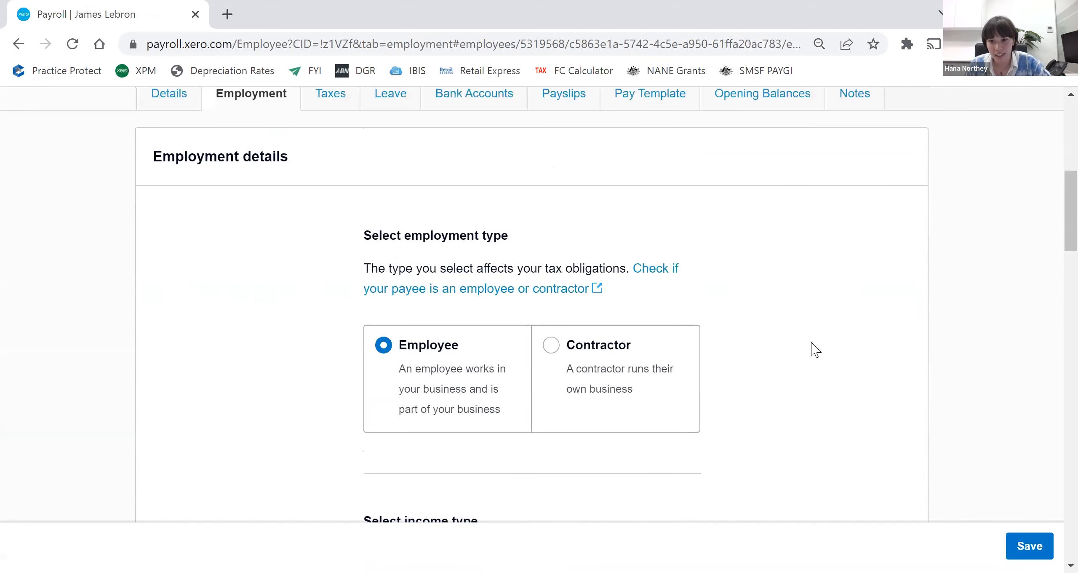
# - Look through the reasons for termination in the employee's termination date settings, and close them without setting anything
pyautogui.scroll(8, 815, 350)
pyautogui.click(884, 360)
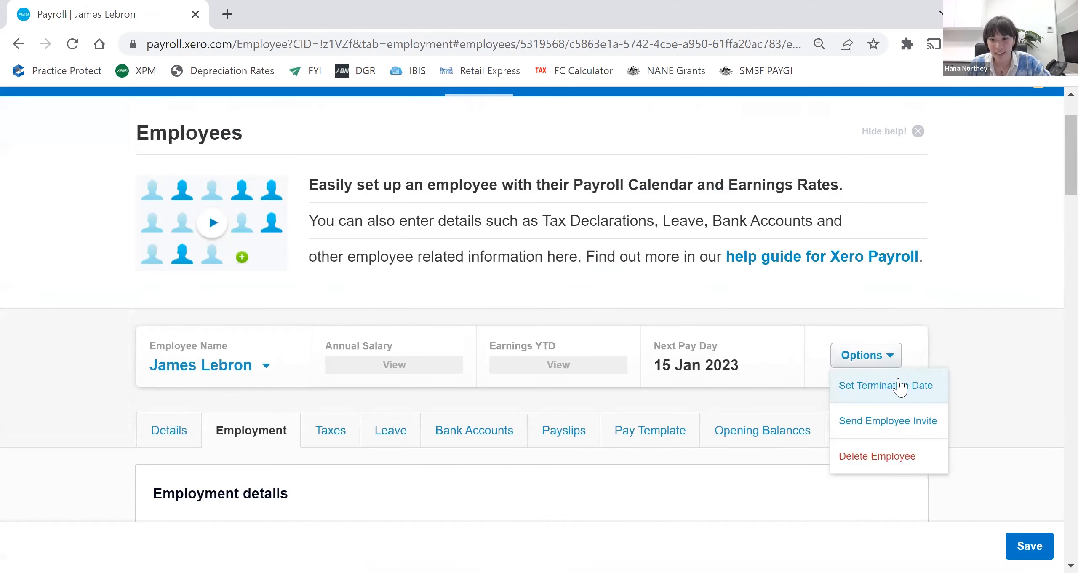
pyautogui.click(886, 387)
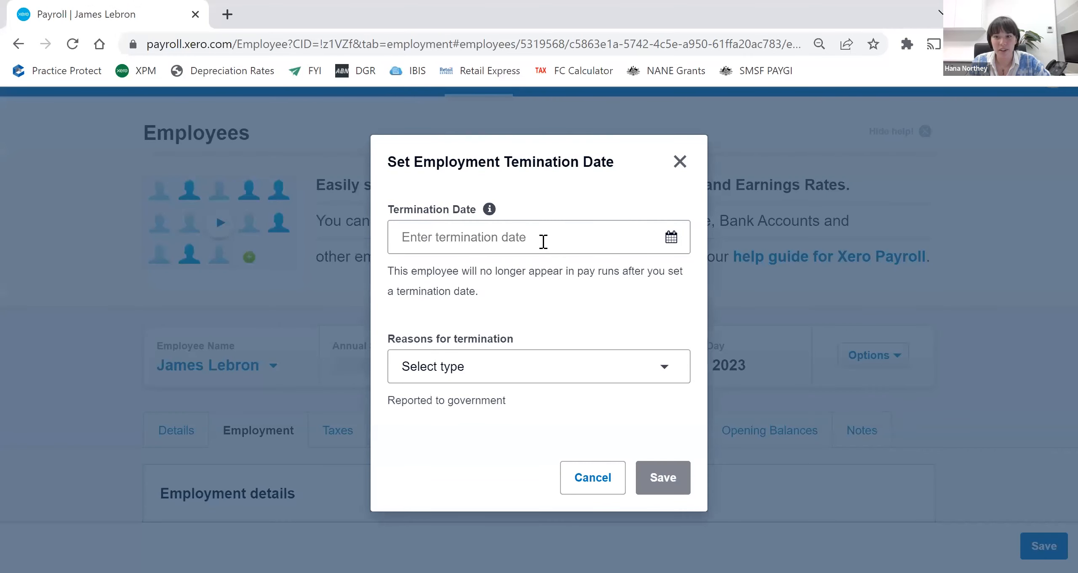
pyautogui.click(539, 361)
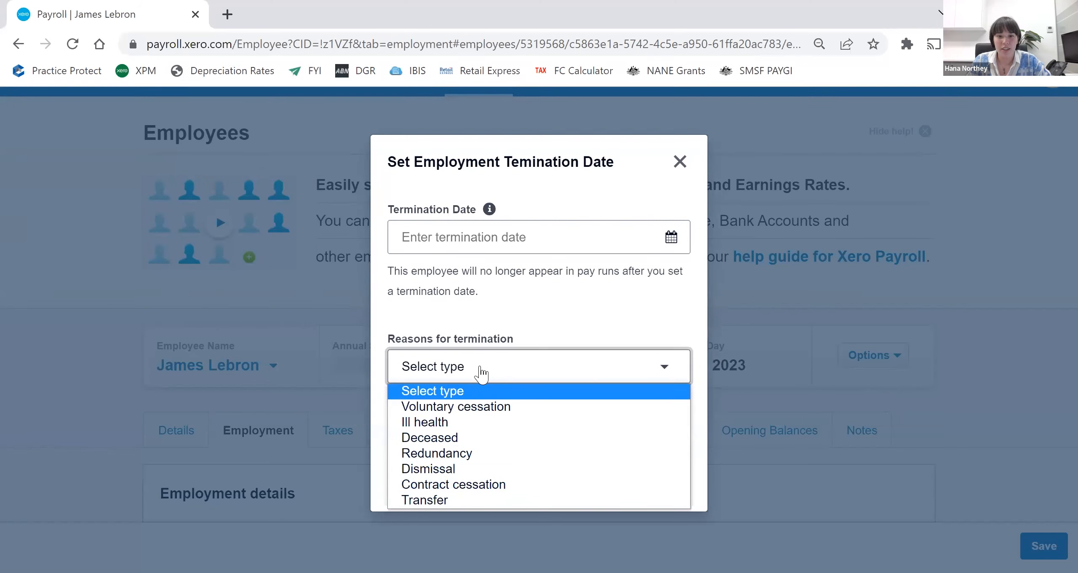
pyautogui.click(570, 332)
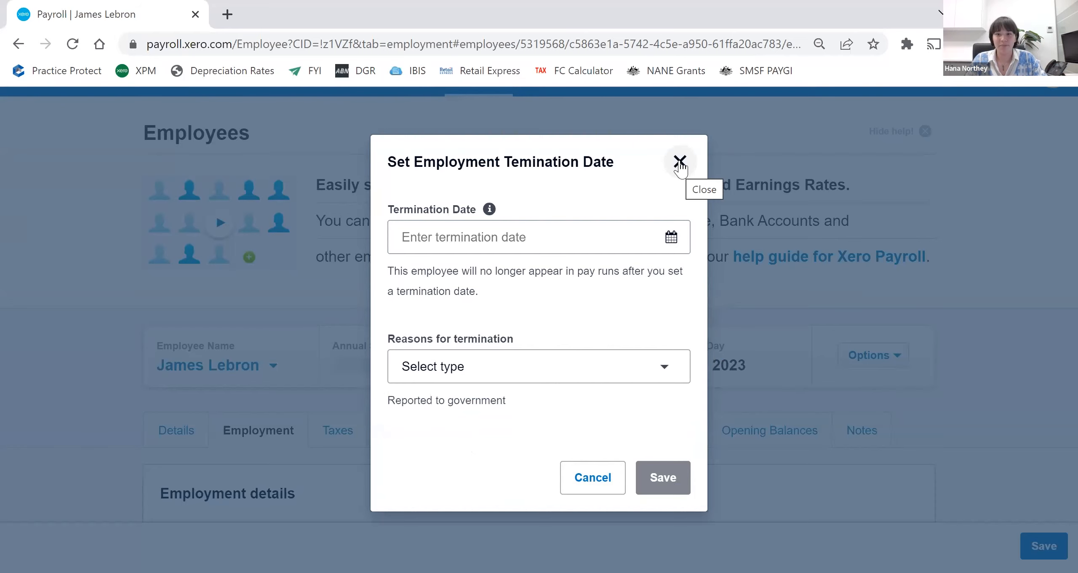
pyautogui.click(680, 161)
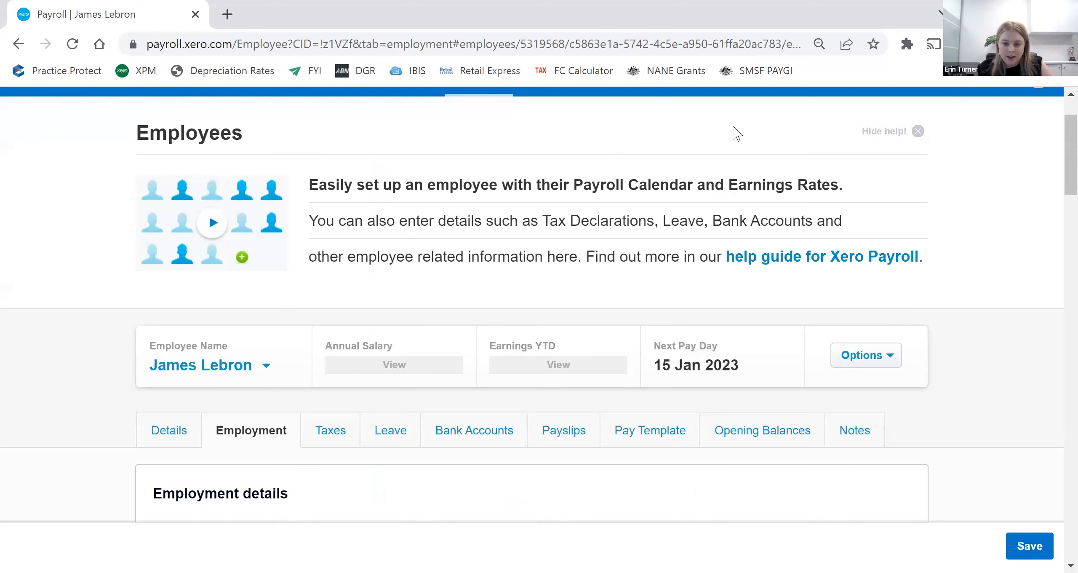